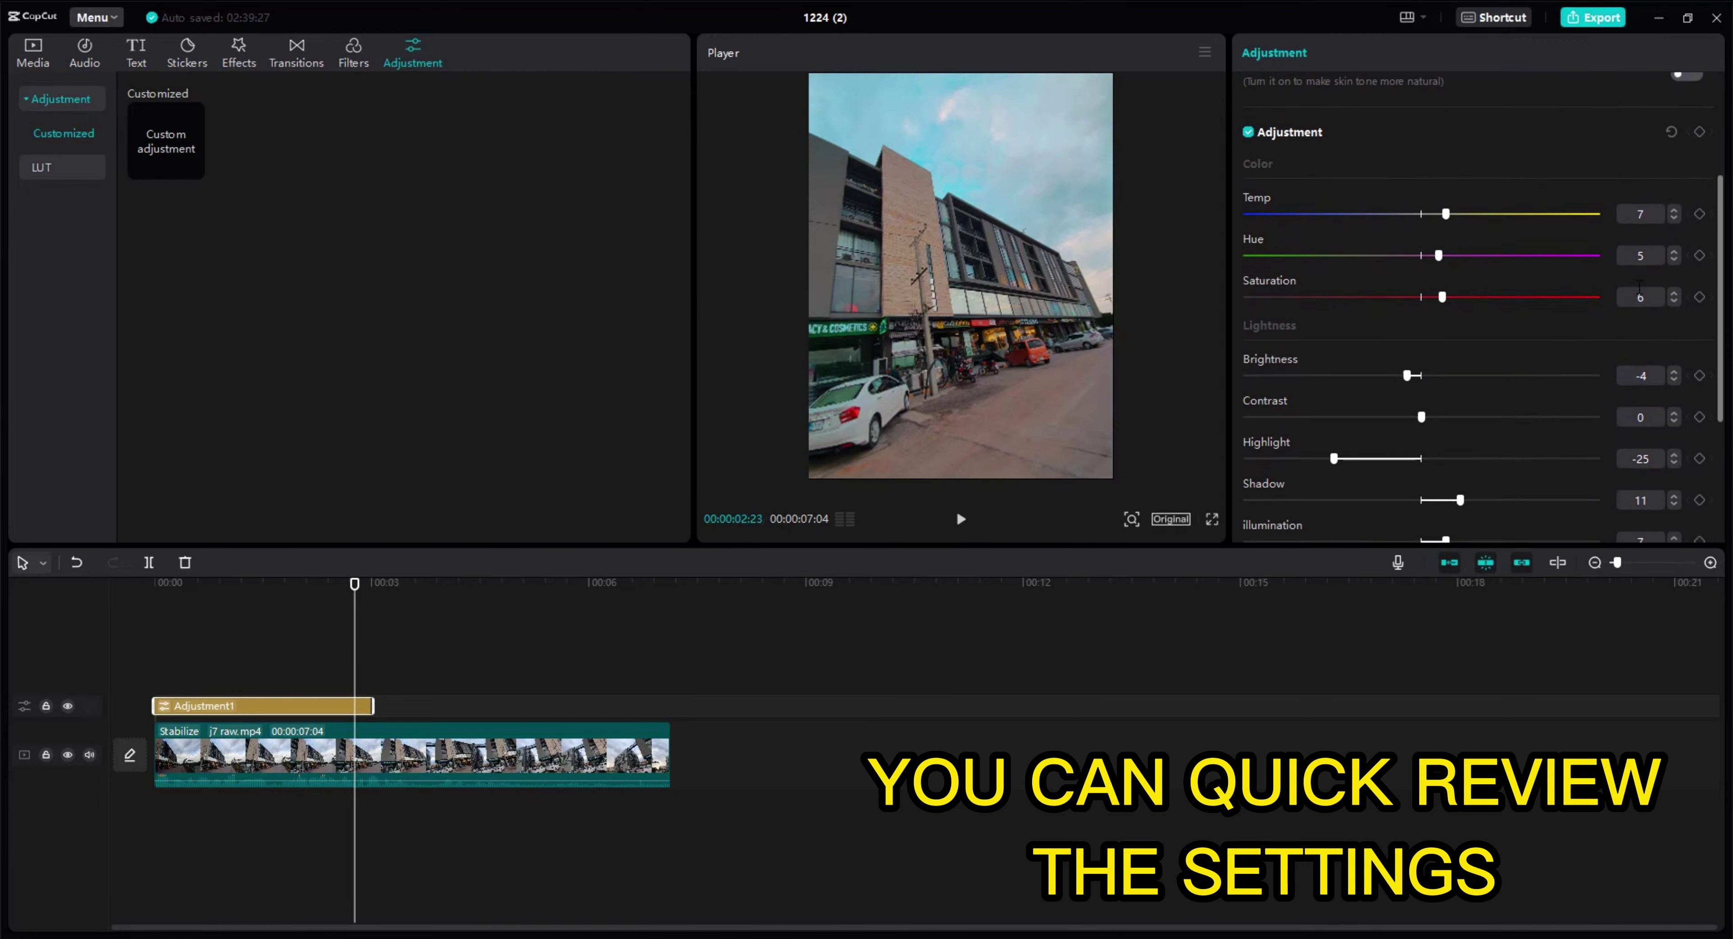
Extend the adjustment layer to the end of the video clip and return the playhead to the start.
scroll(1718, 398, down, 1)
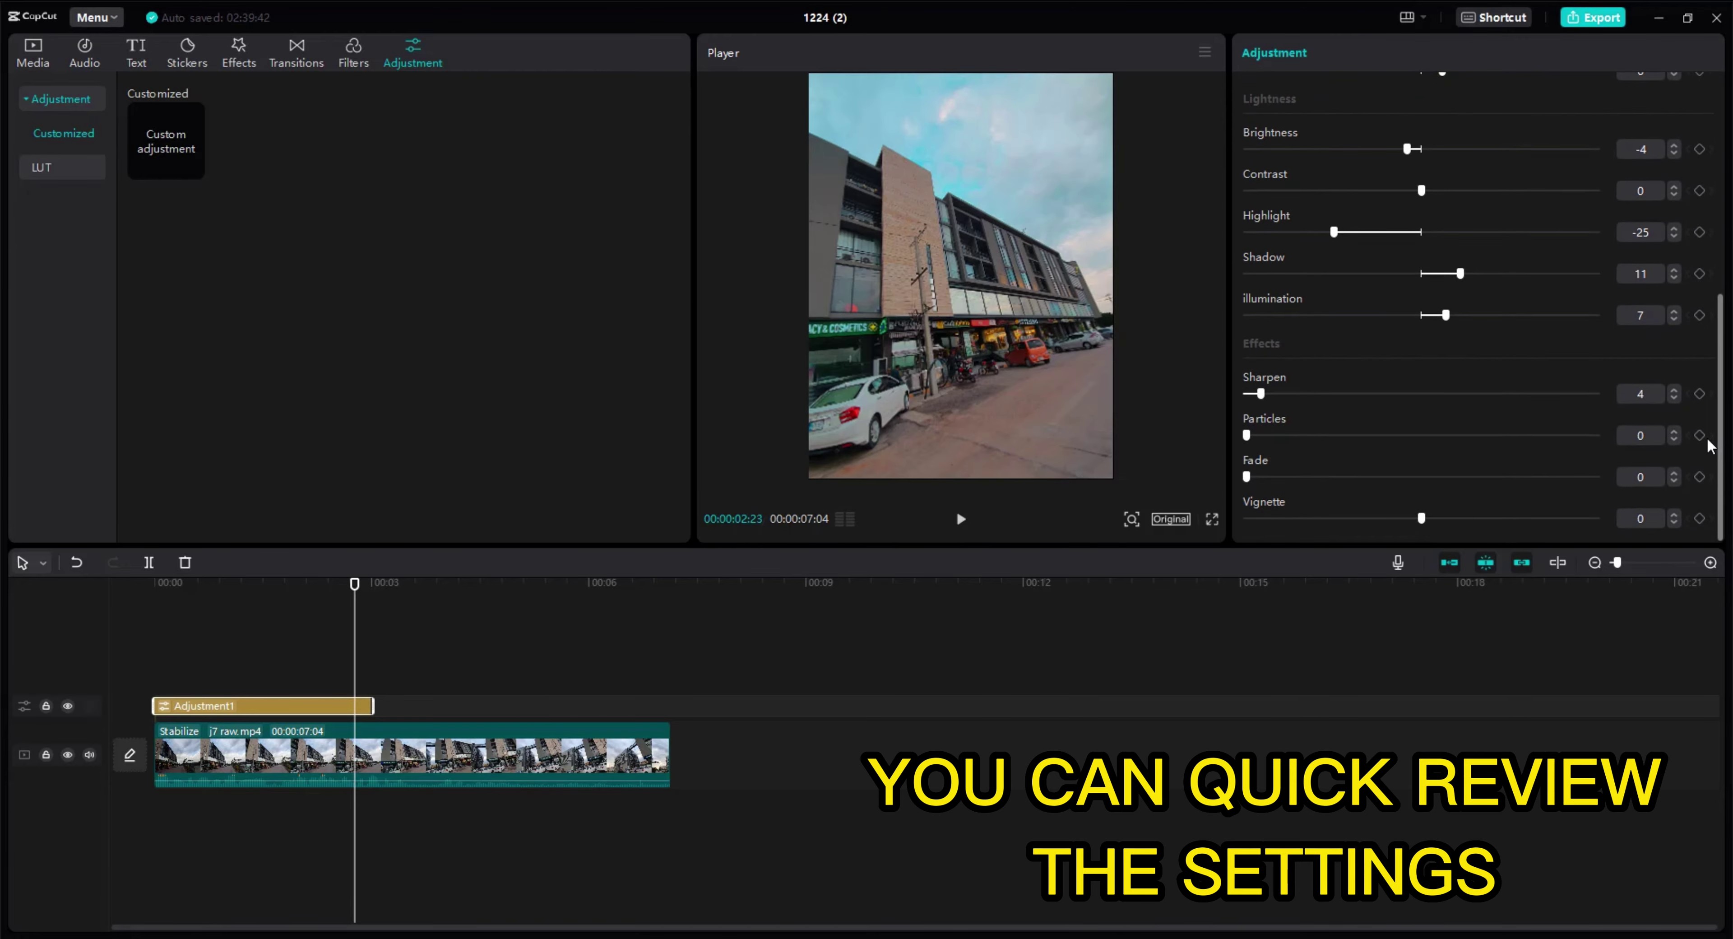
drag(372, 706, 666, 833)
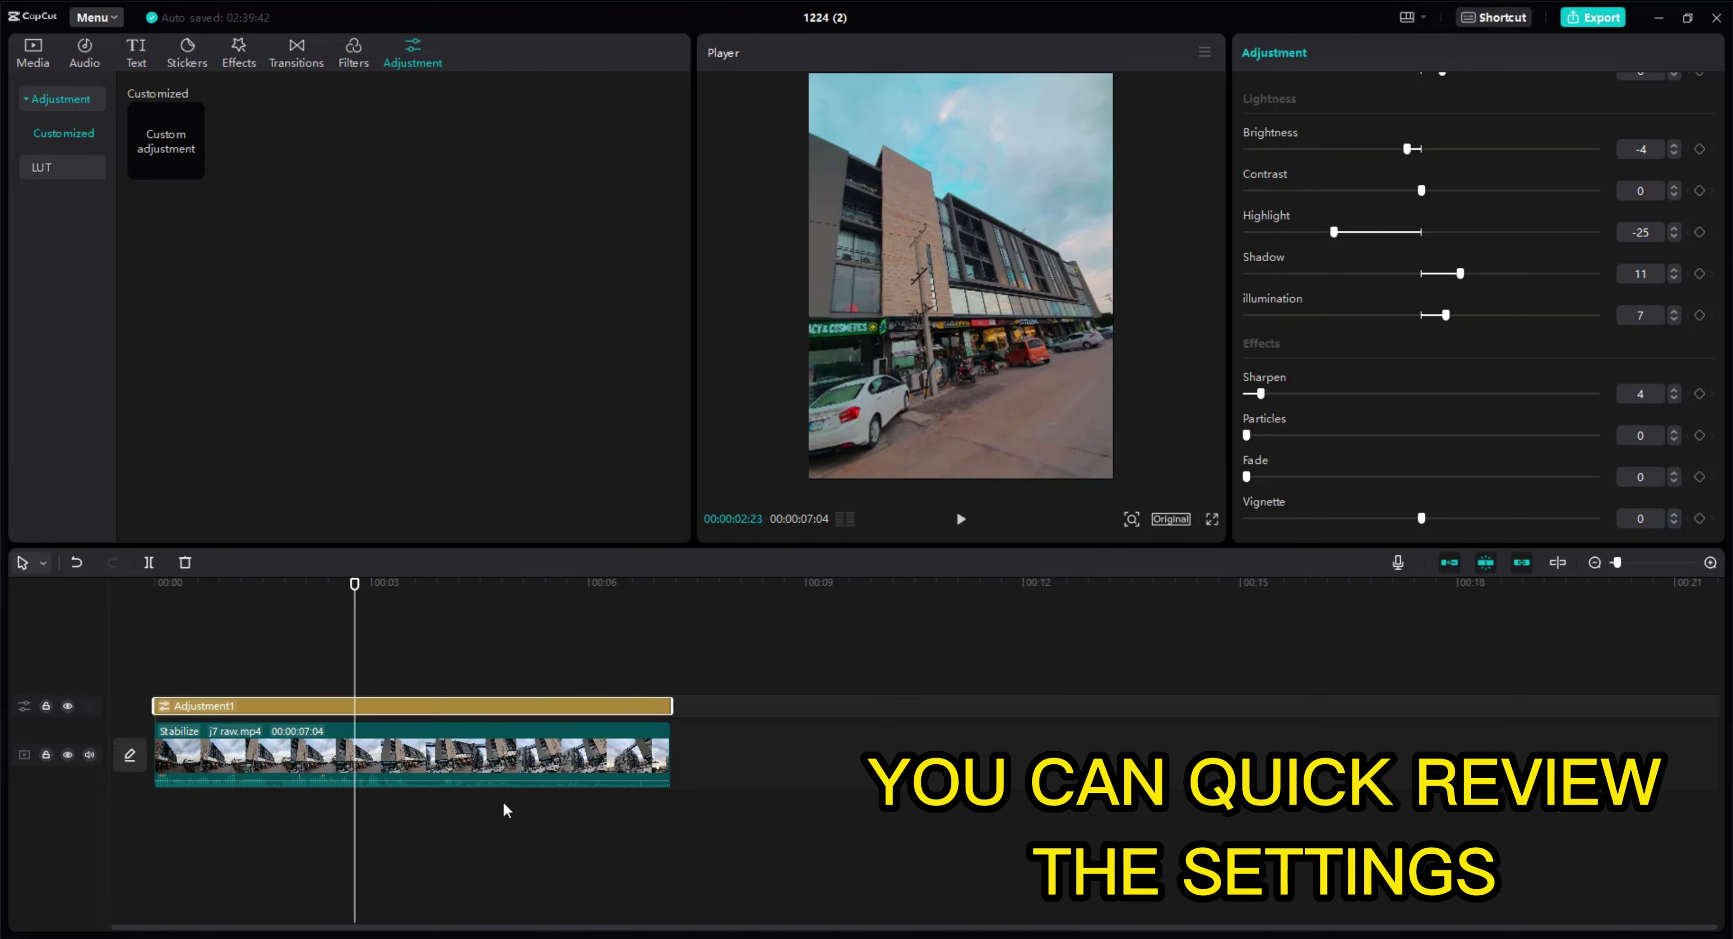
drag(358, 587, 154, 666)
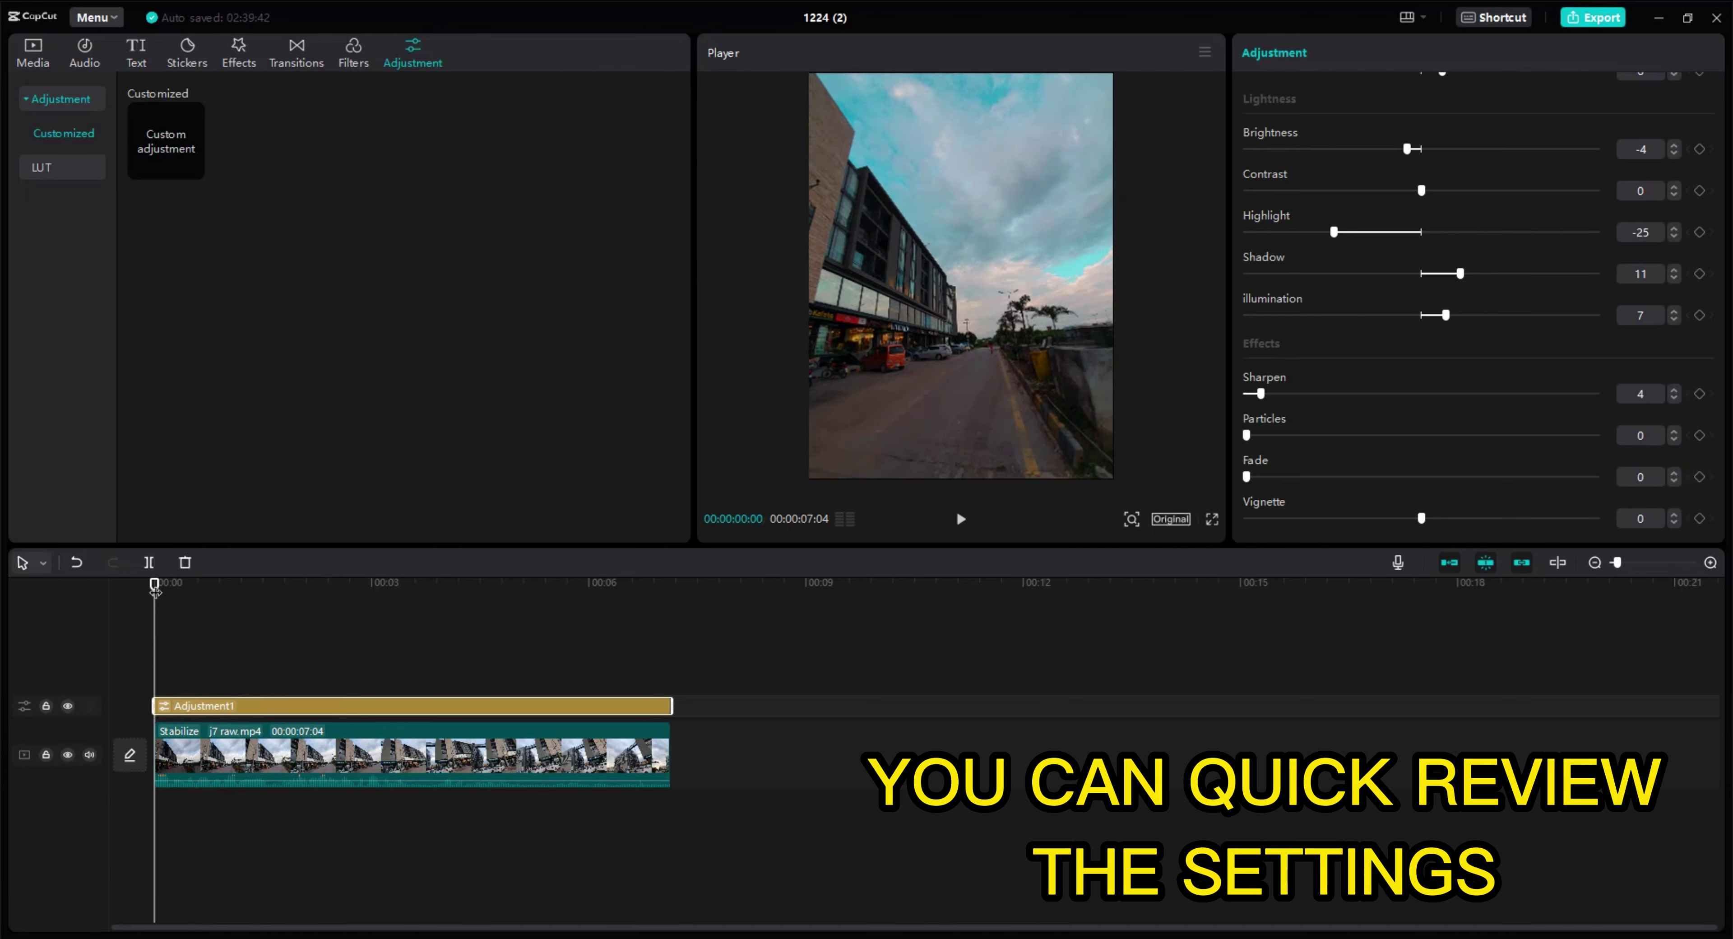
mouse_move(154, 589)
mouse_down()
mouse_move(193, 590)
mouse_move(155, 589)
mouse_up()
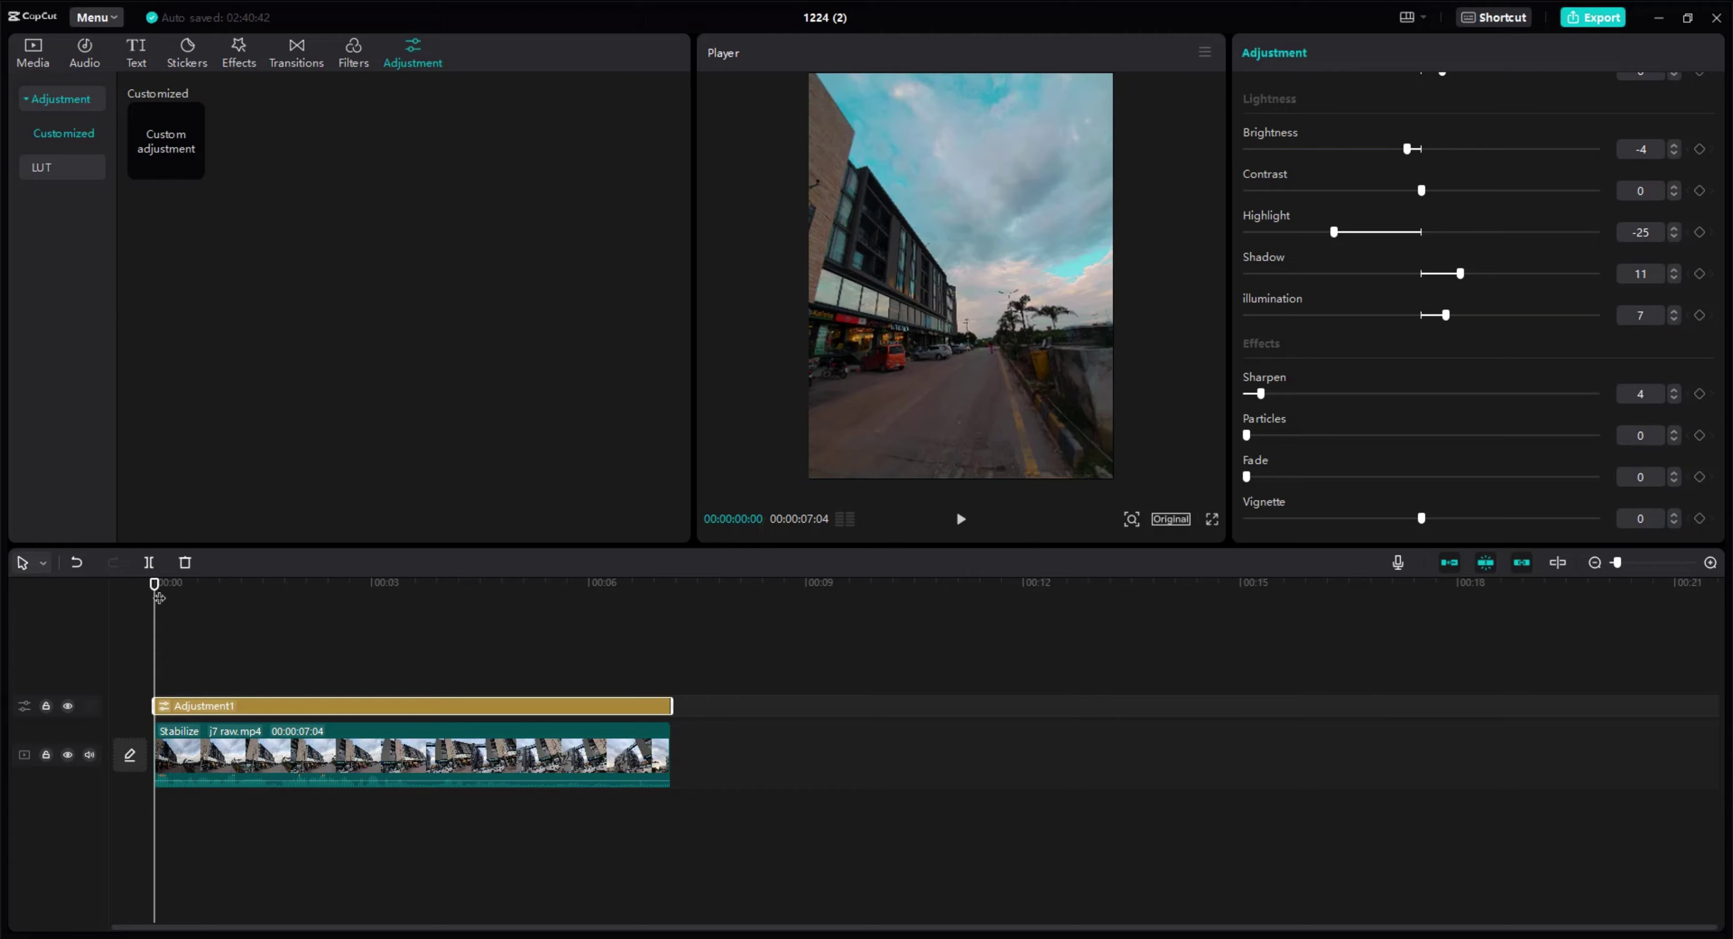
drag(154, 592, 275, 705)
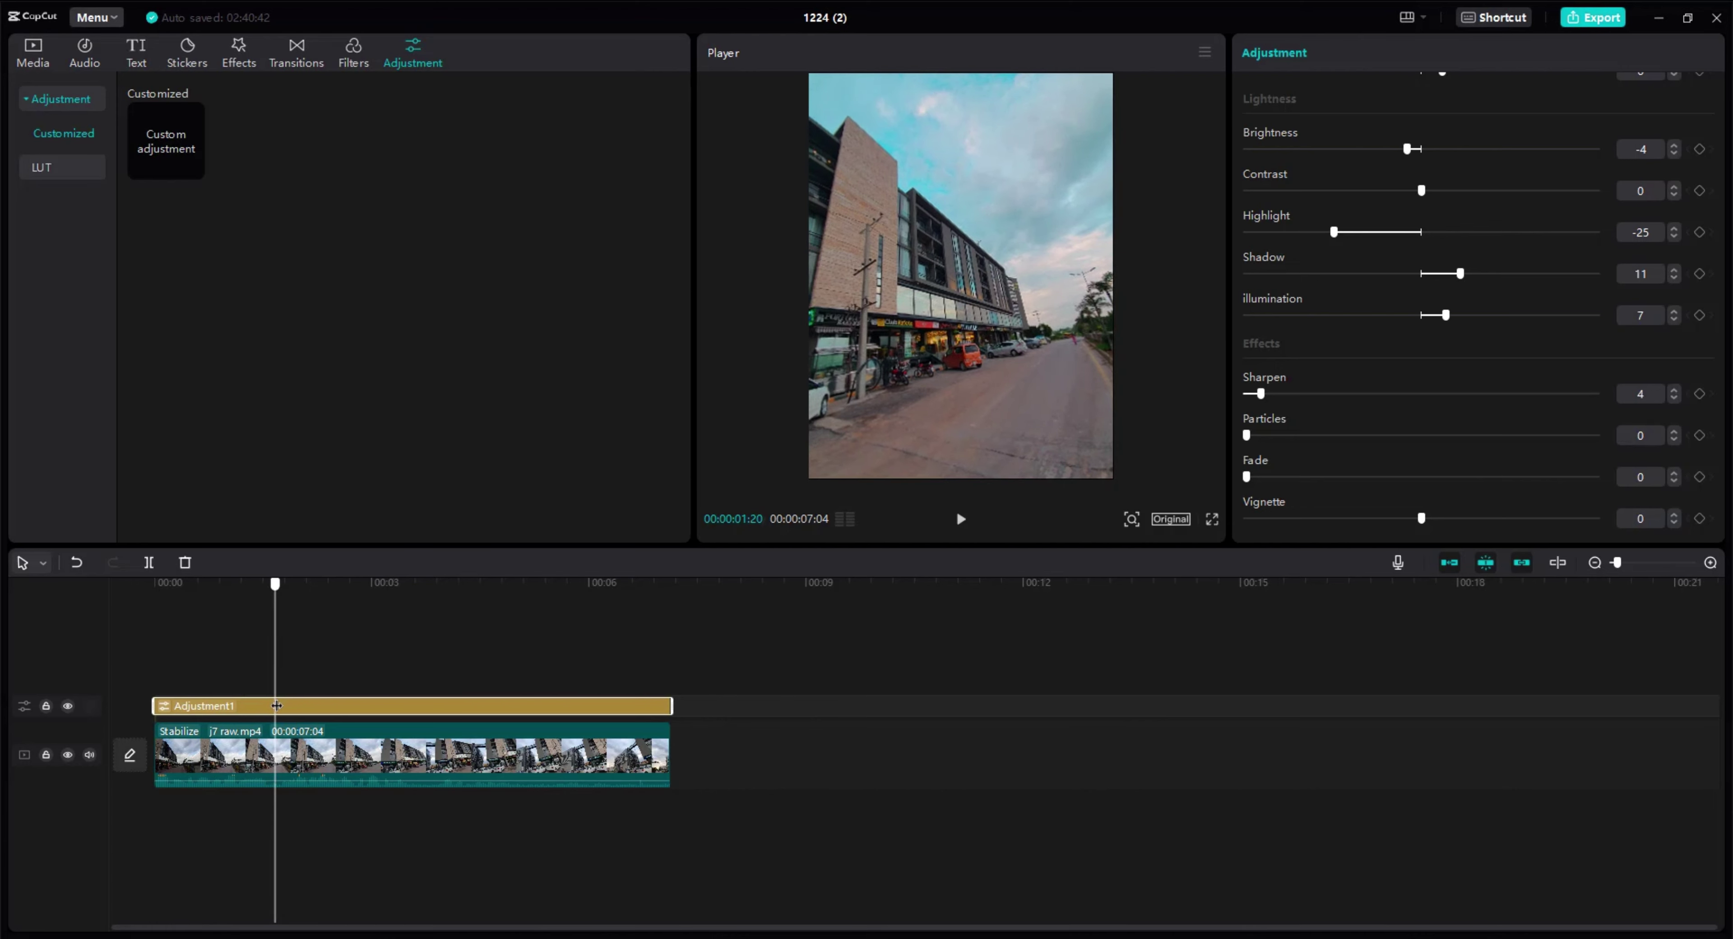
click(150, 564)
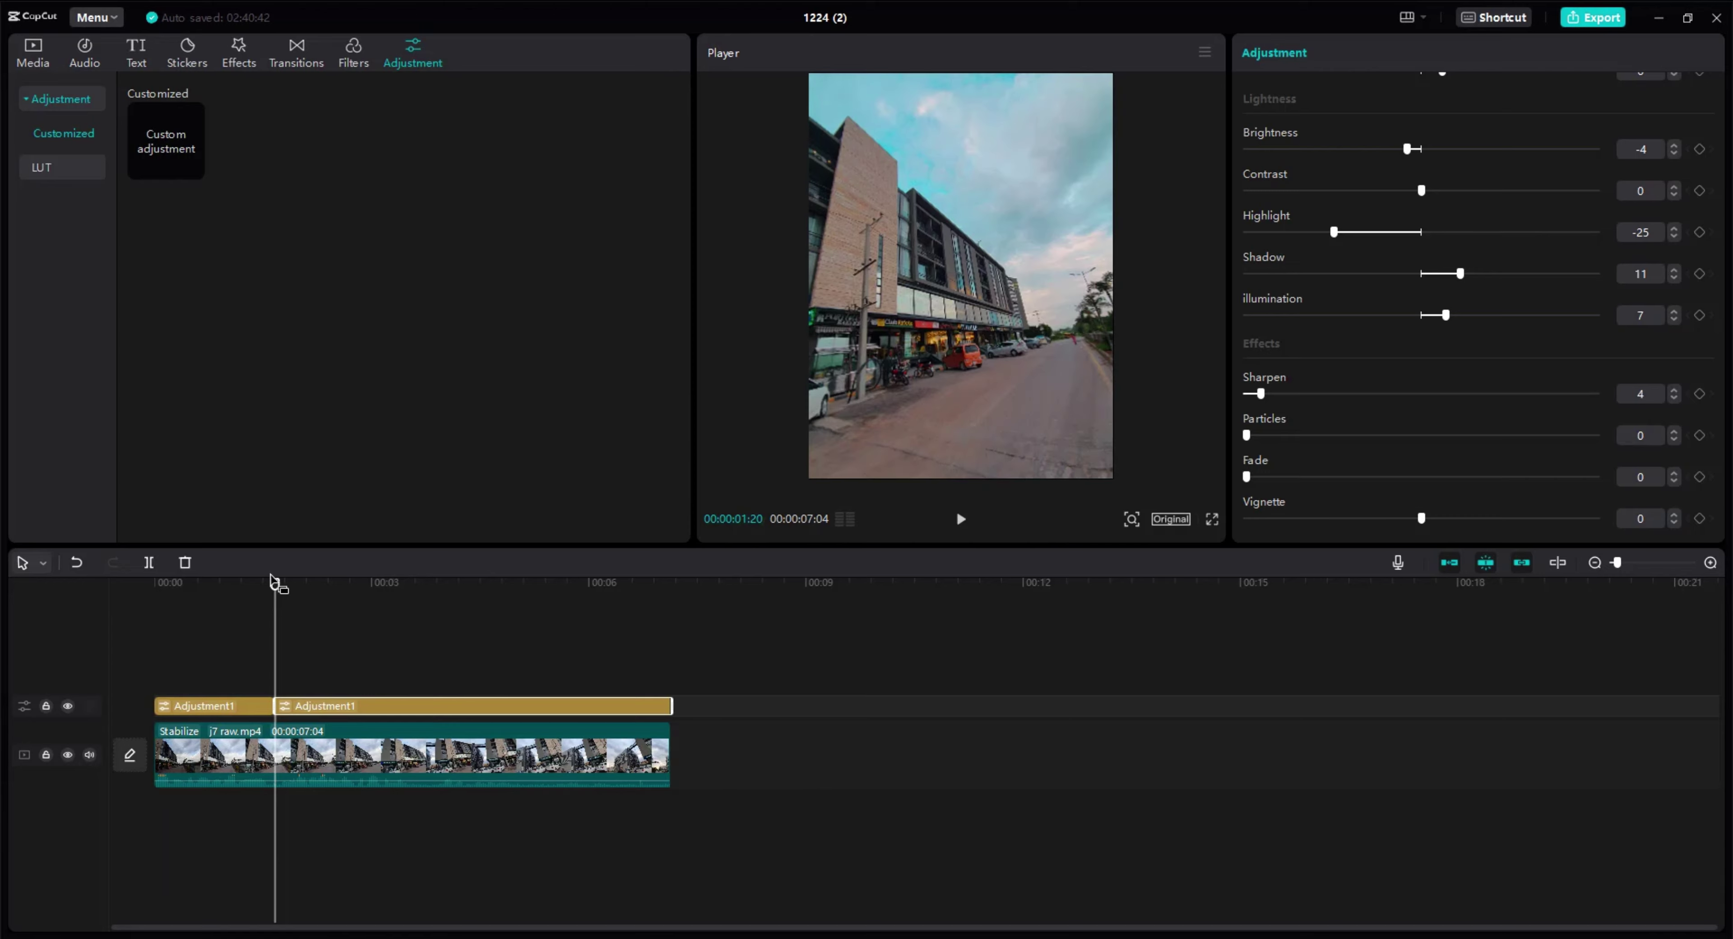
key(ctrl+z)
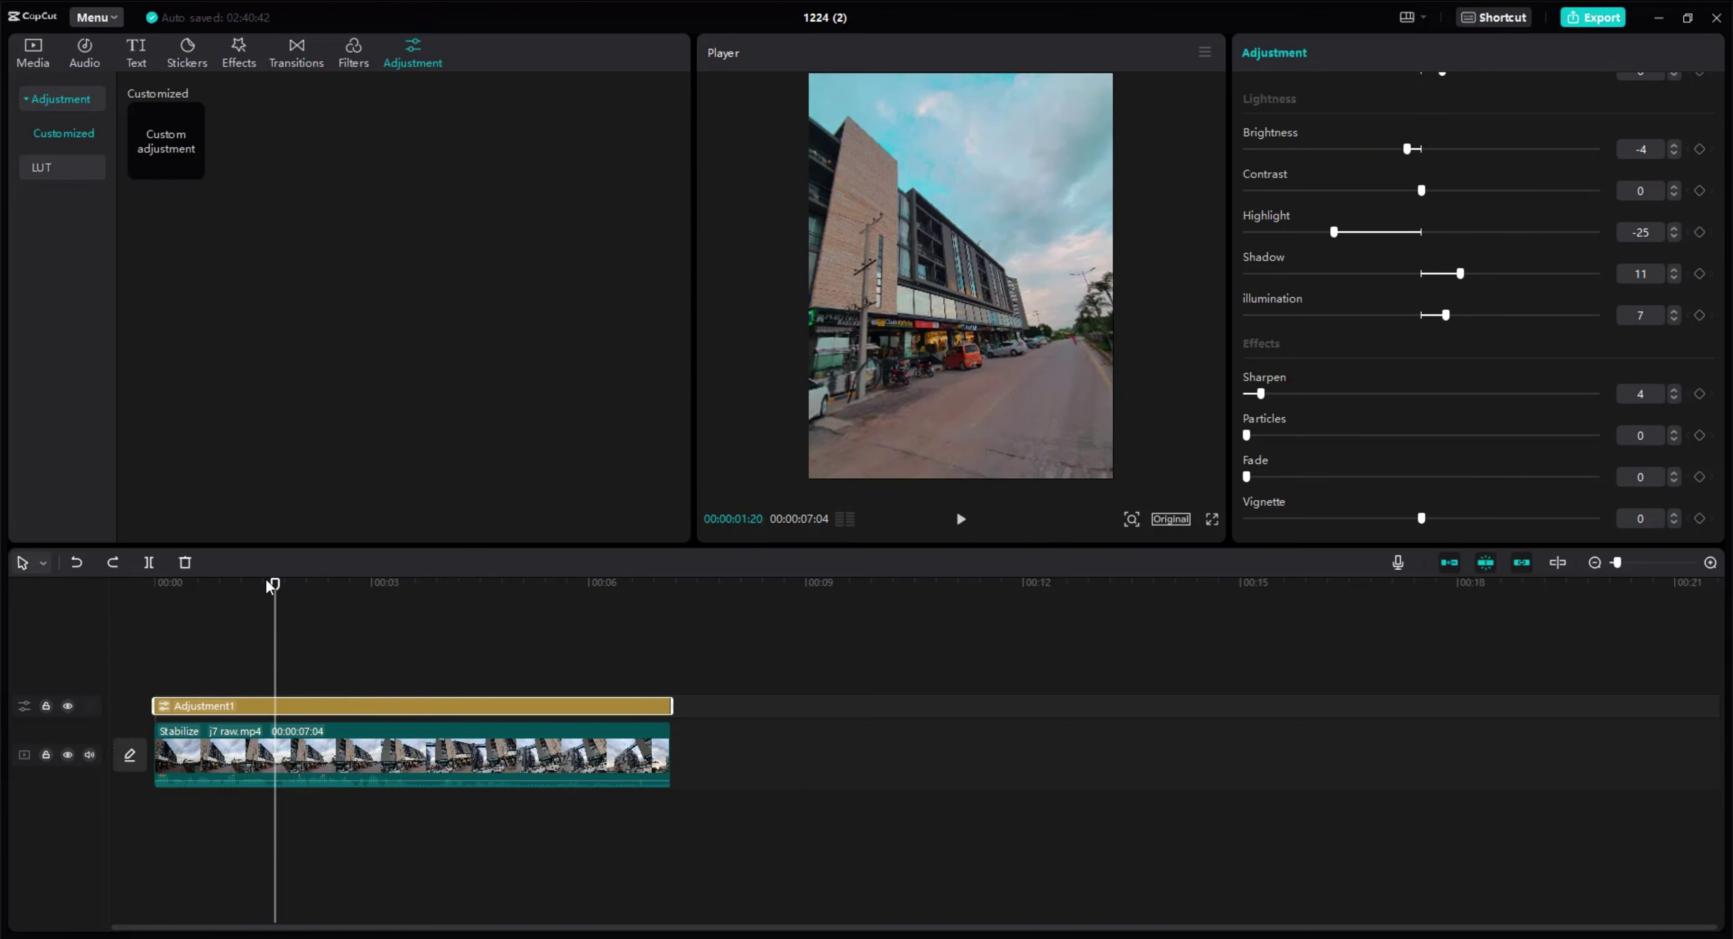
Split the j7 raw.mp4 video clip at 00:00:01:23.
click(278, 764)
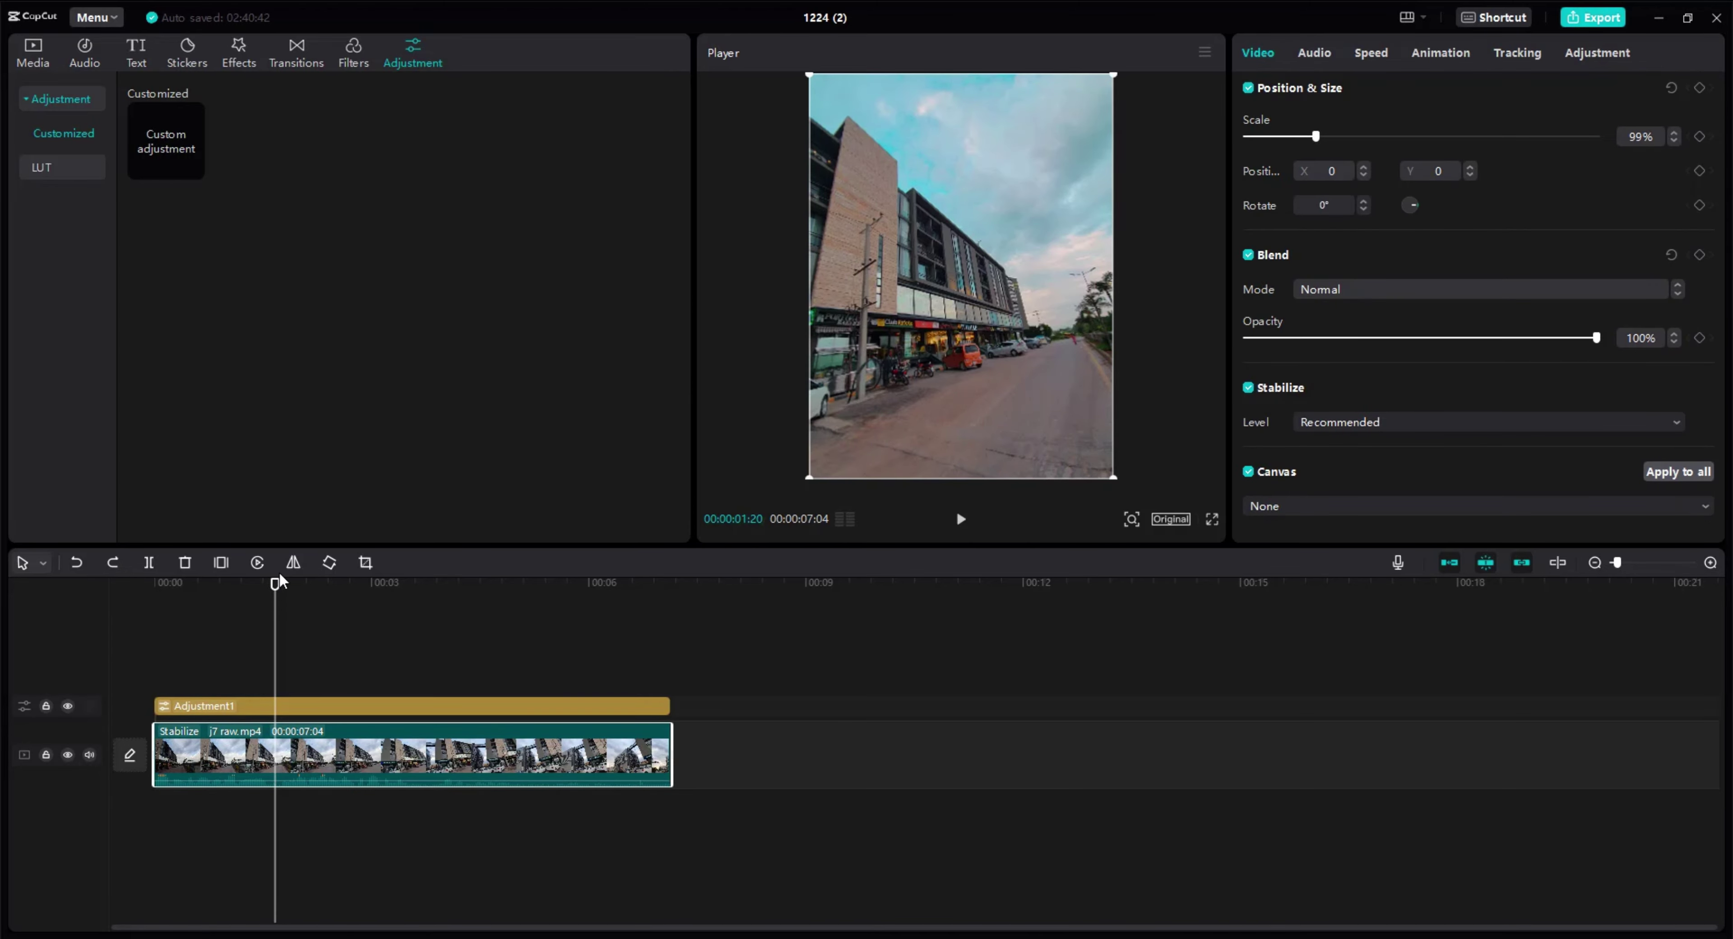
drag(275, 587, 279, 686)
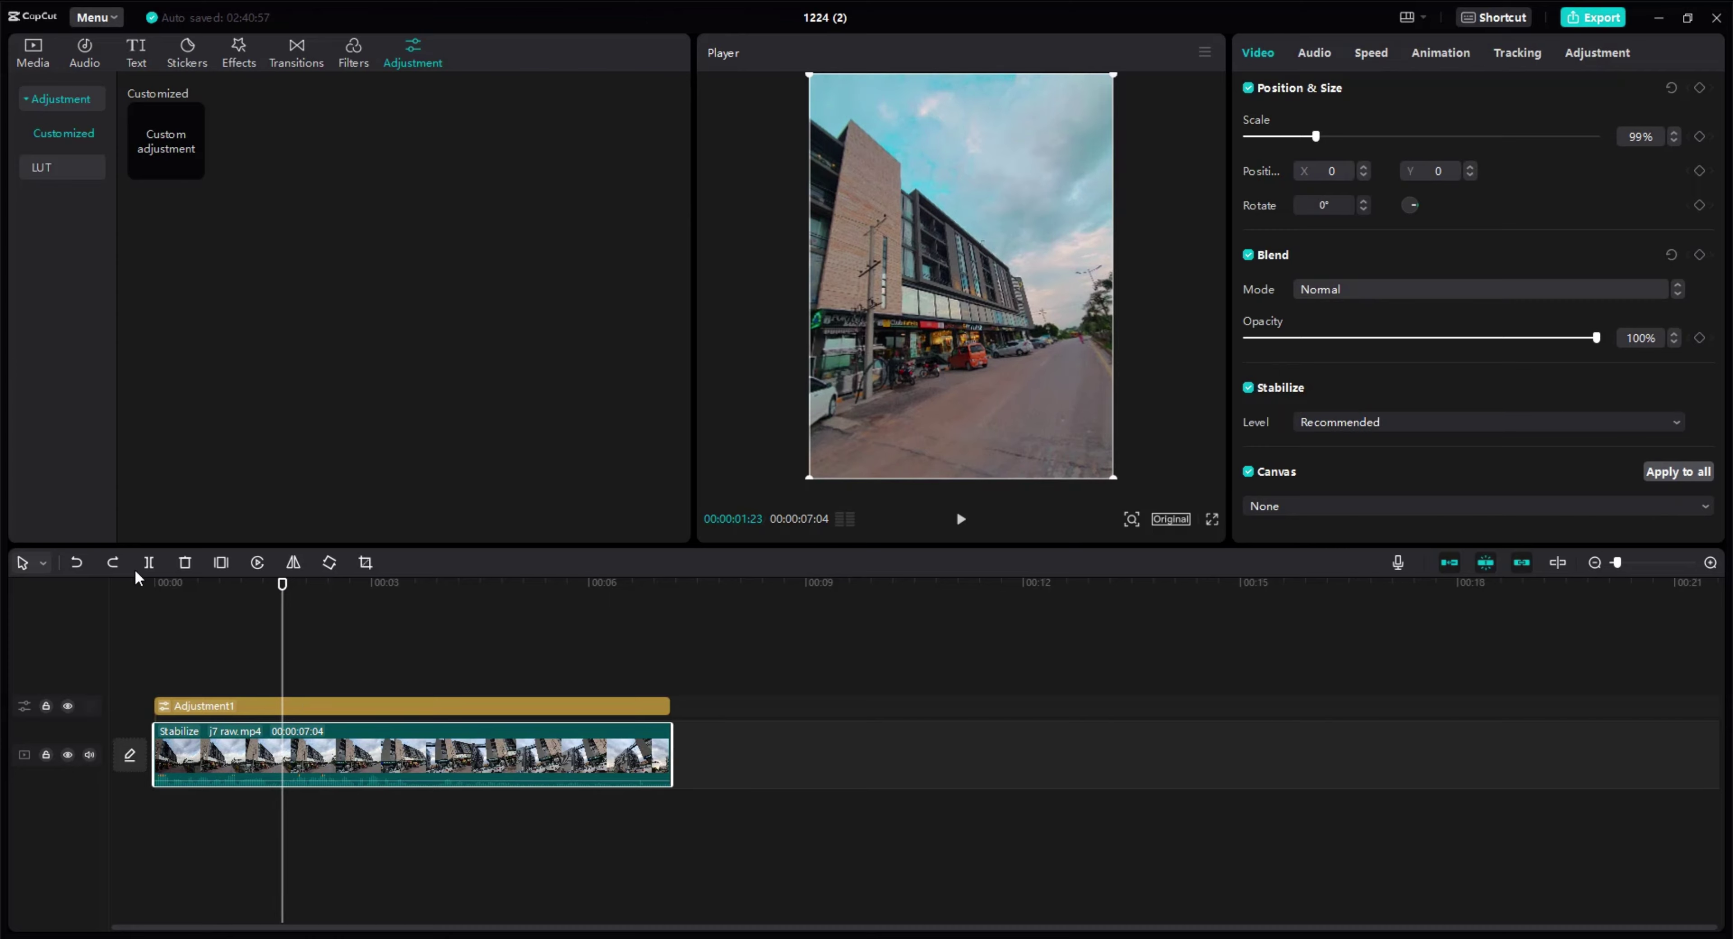
click(148, 562)
Split the video at 00:00:03:19 and at further points before and after it, including 00:00:00:17, making seven segments in all.
drag(283, 584, 418, 669)
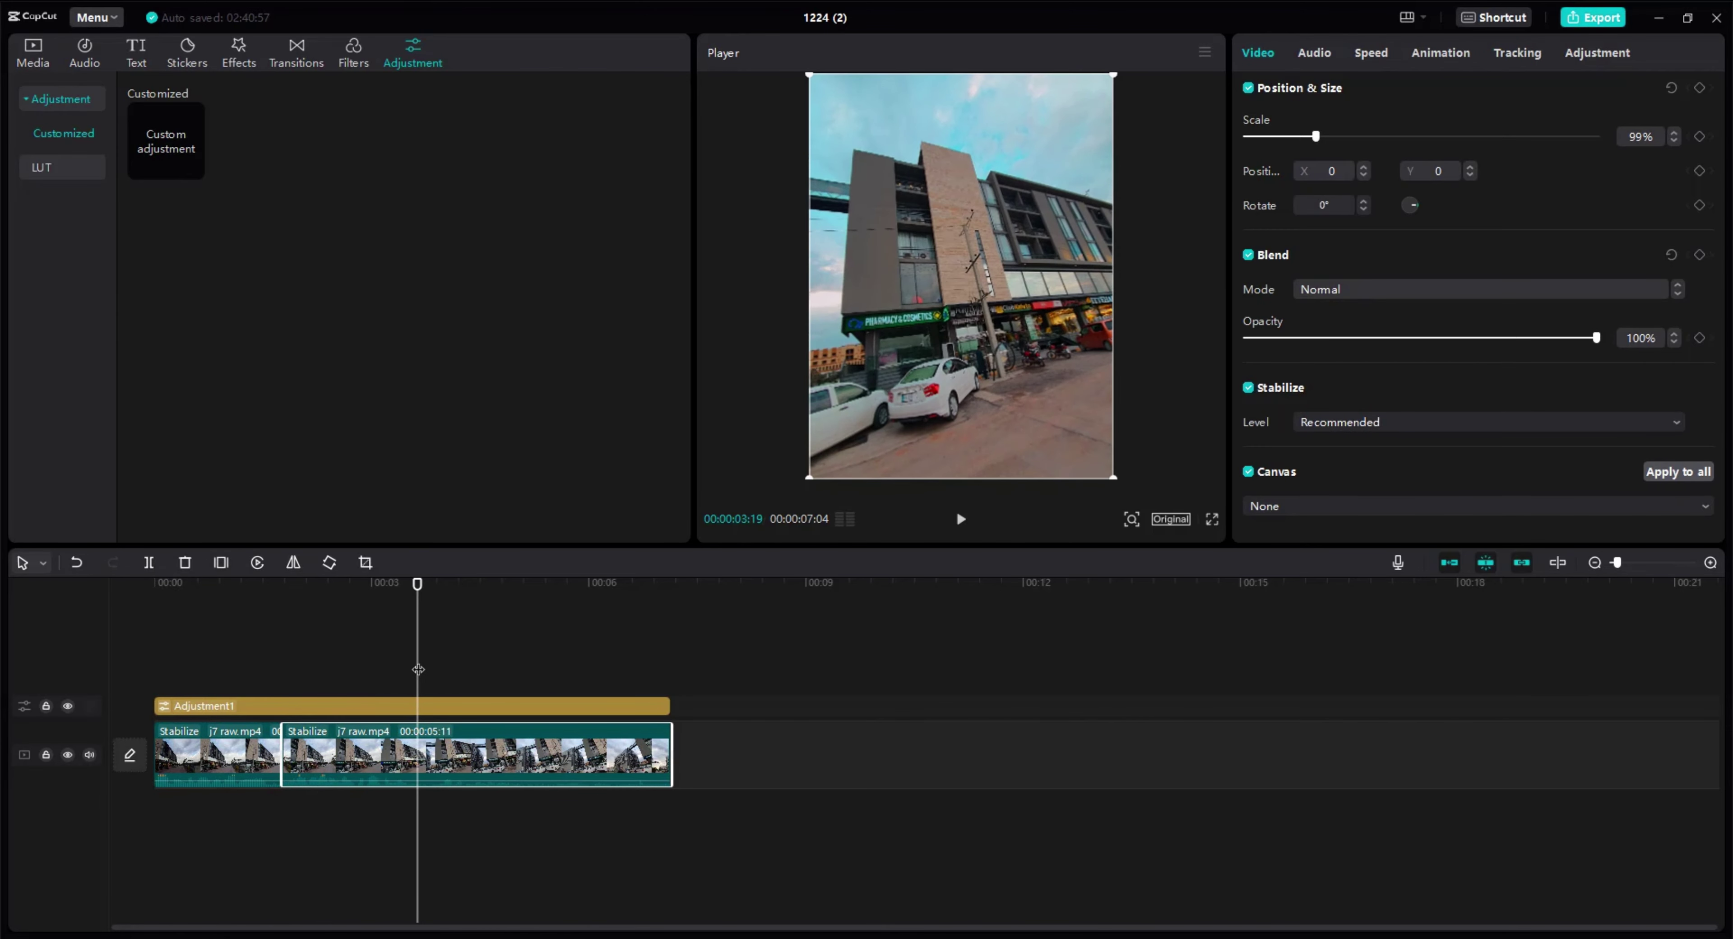
click(149, 562)
drag(417, 583, 202, 617)
click(148, 562)
click(148, 563)
key(ctrl+b)
click(152, 564)
key(ctrl+b)
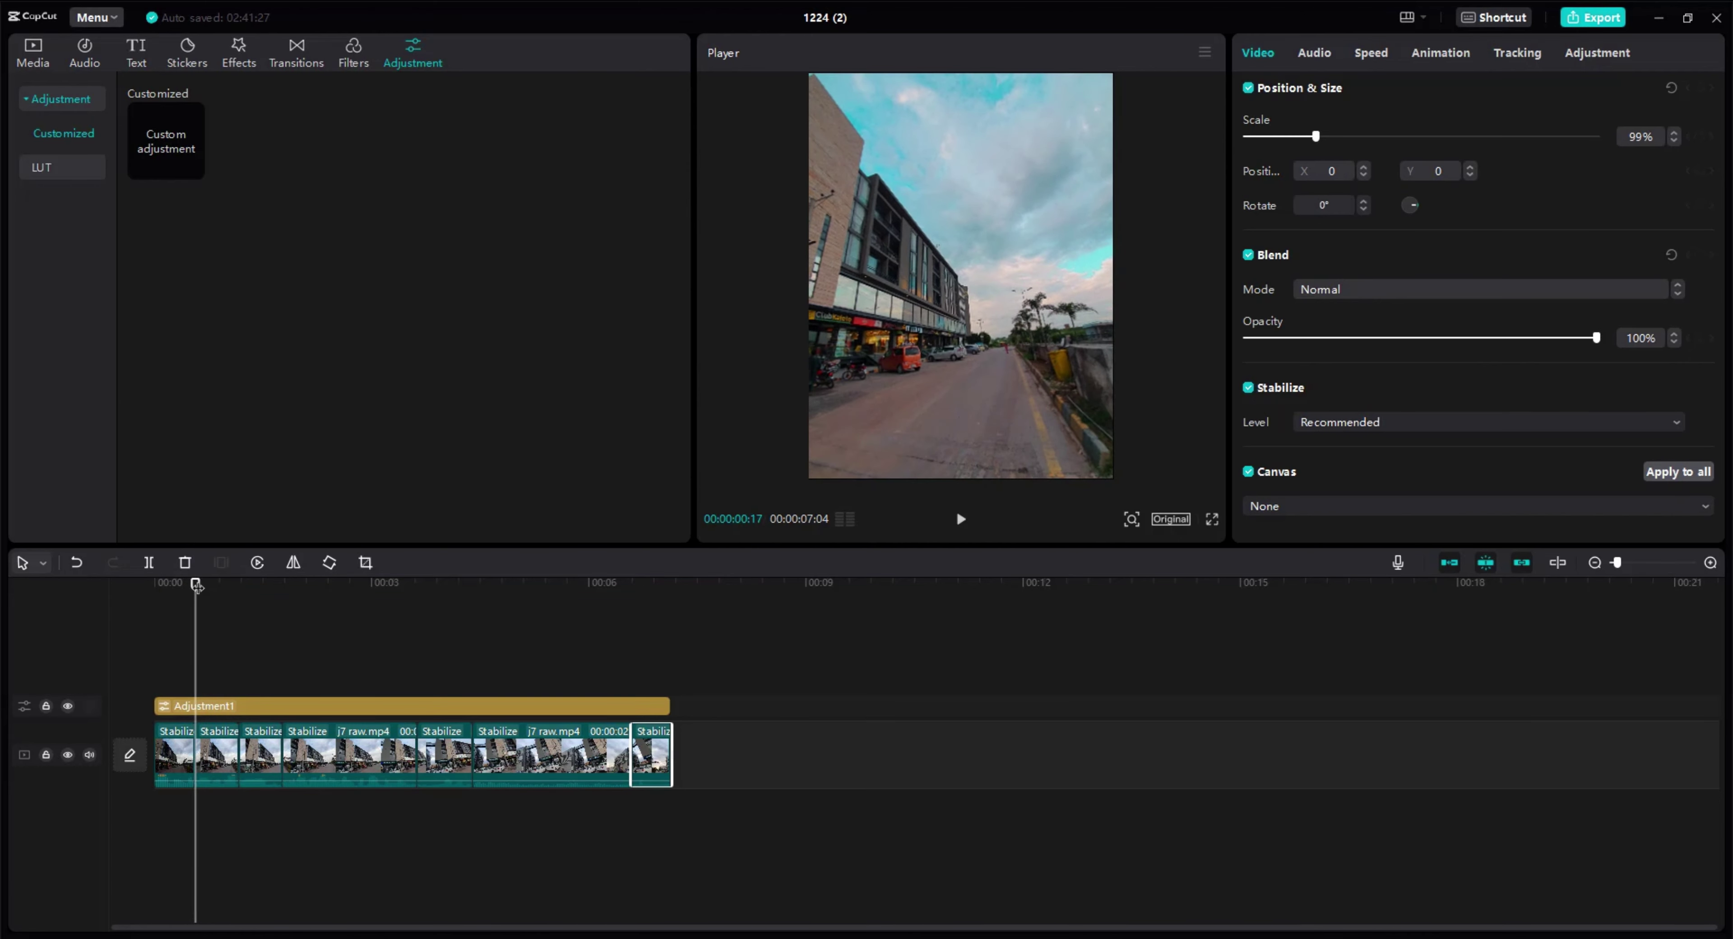
Return the playhead to the start and apply the Customized speed curve to the first video segment.
key(Home)
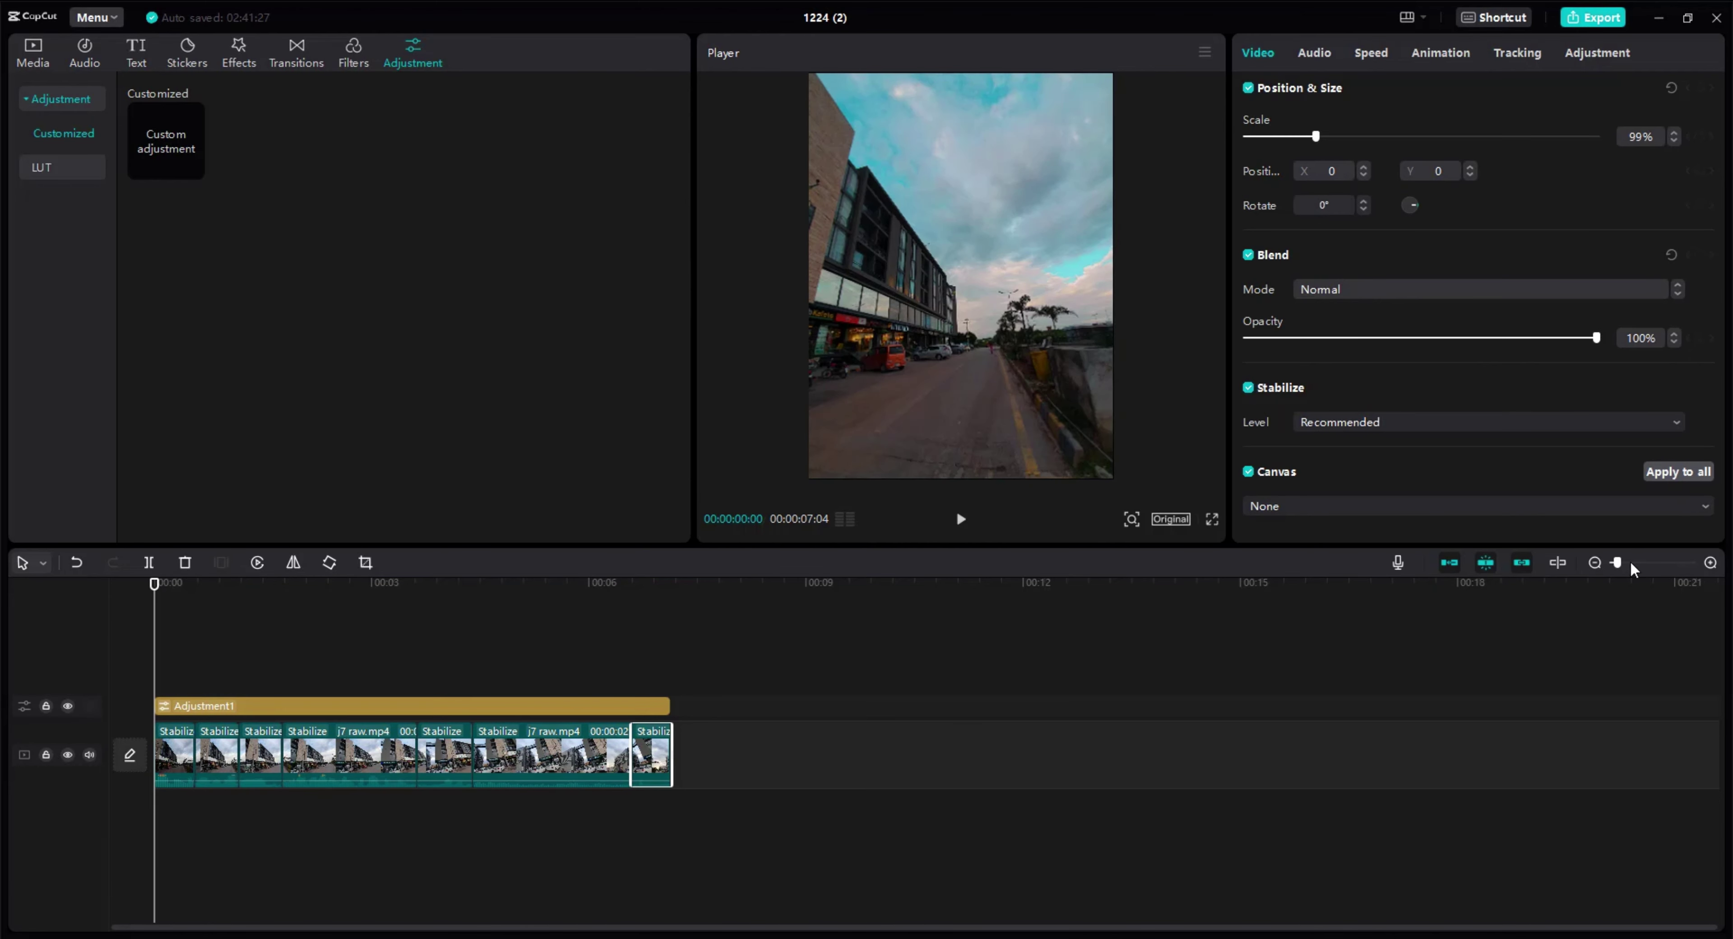
mouse_move(1619, 565)
mouse_down()
mouse_move(1636, 565)
mouse_move(1627, 578)
mouse_up()
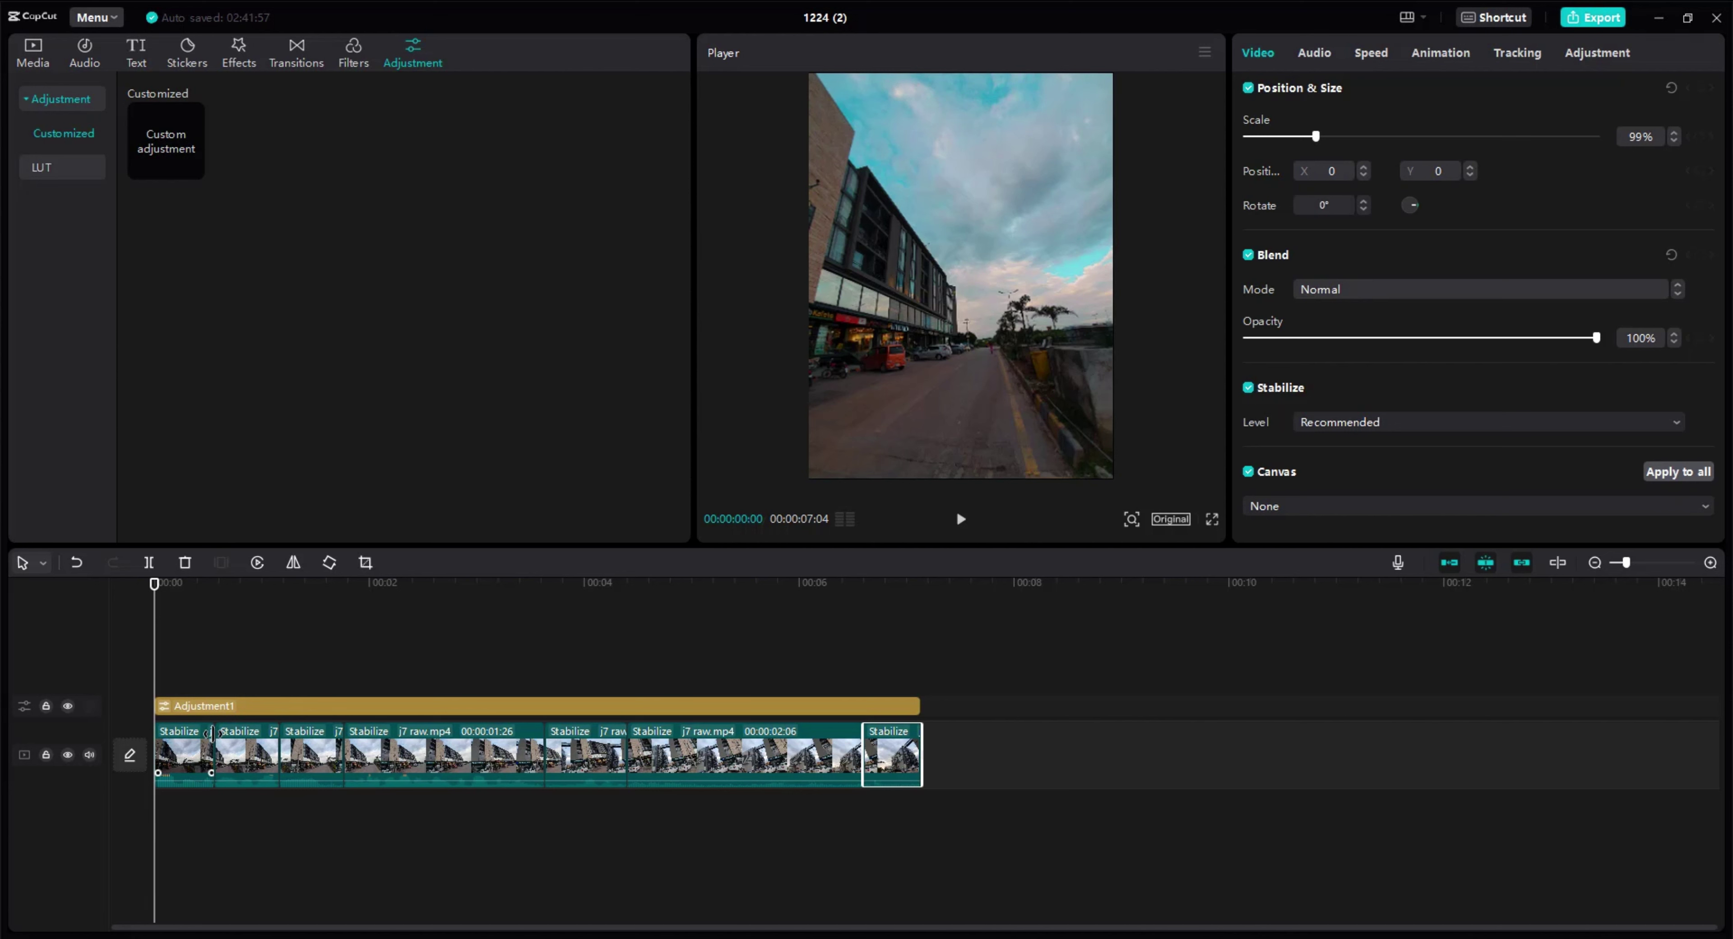
click(196, 757)
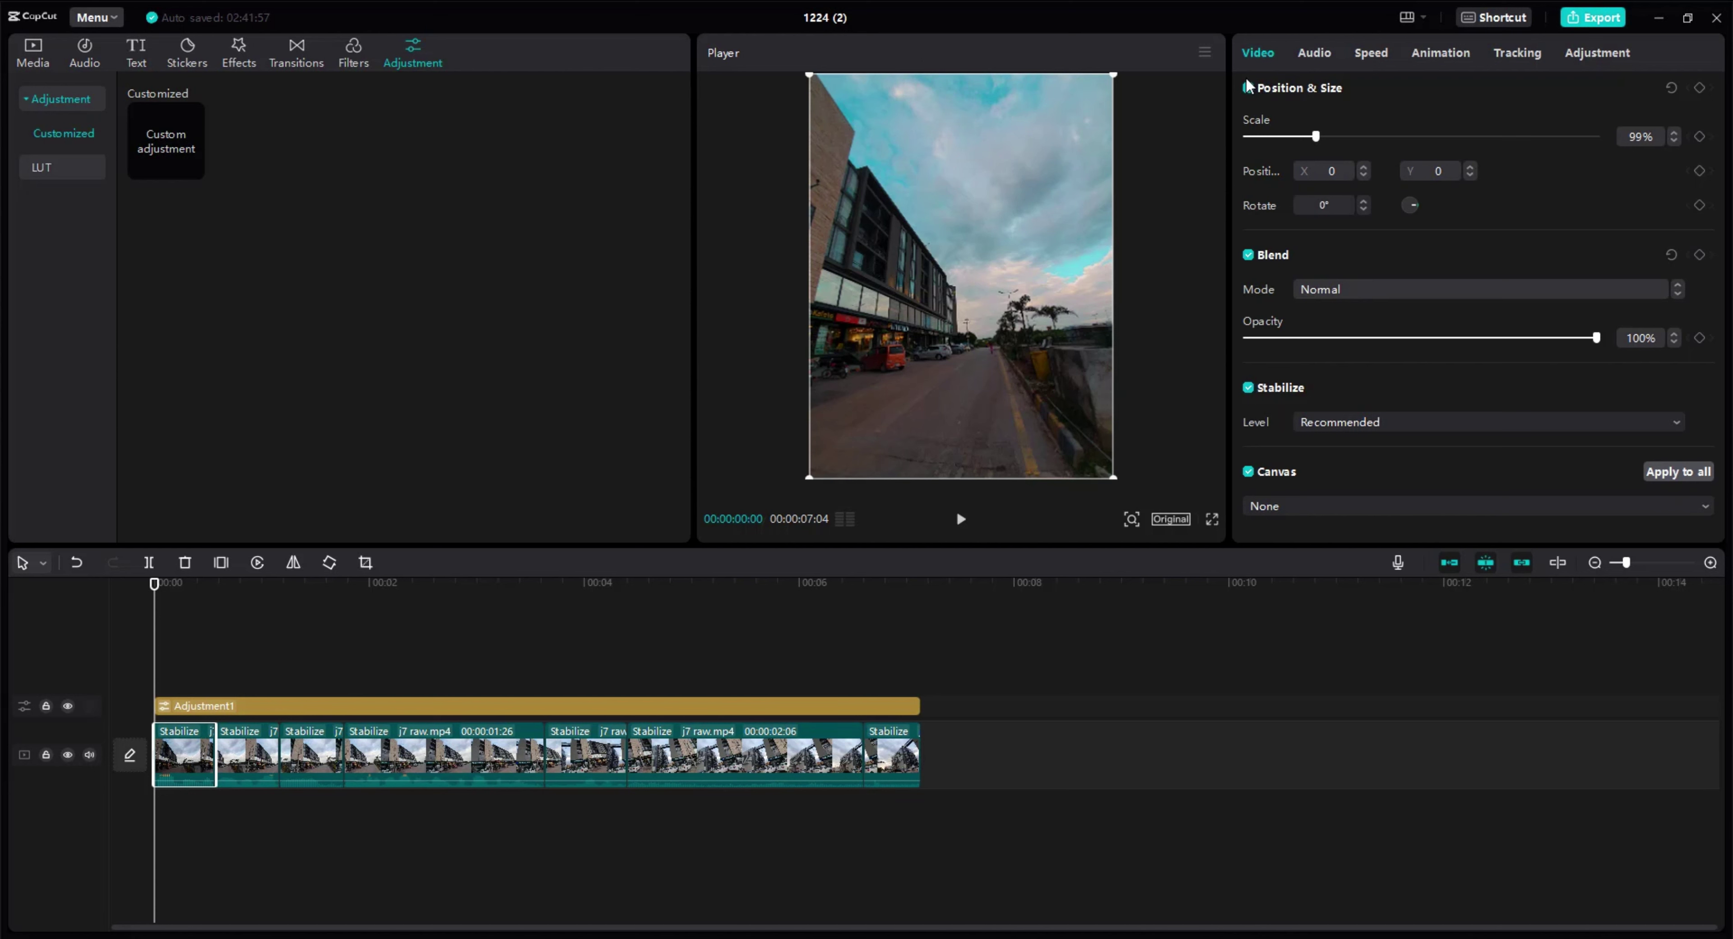
click(1377, 61)
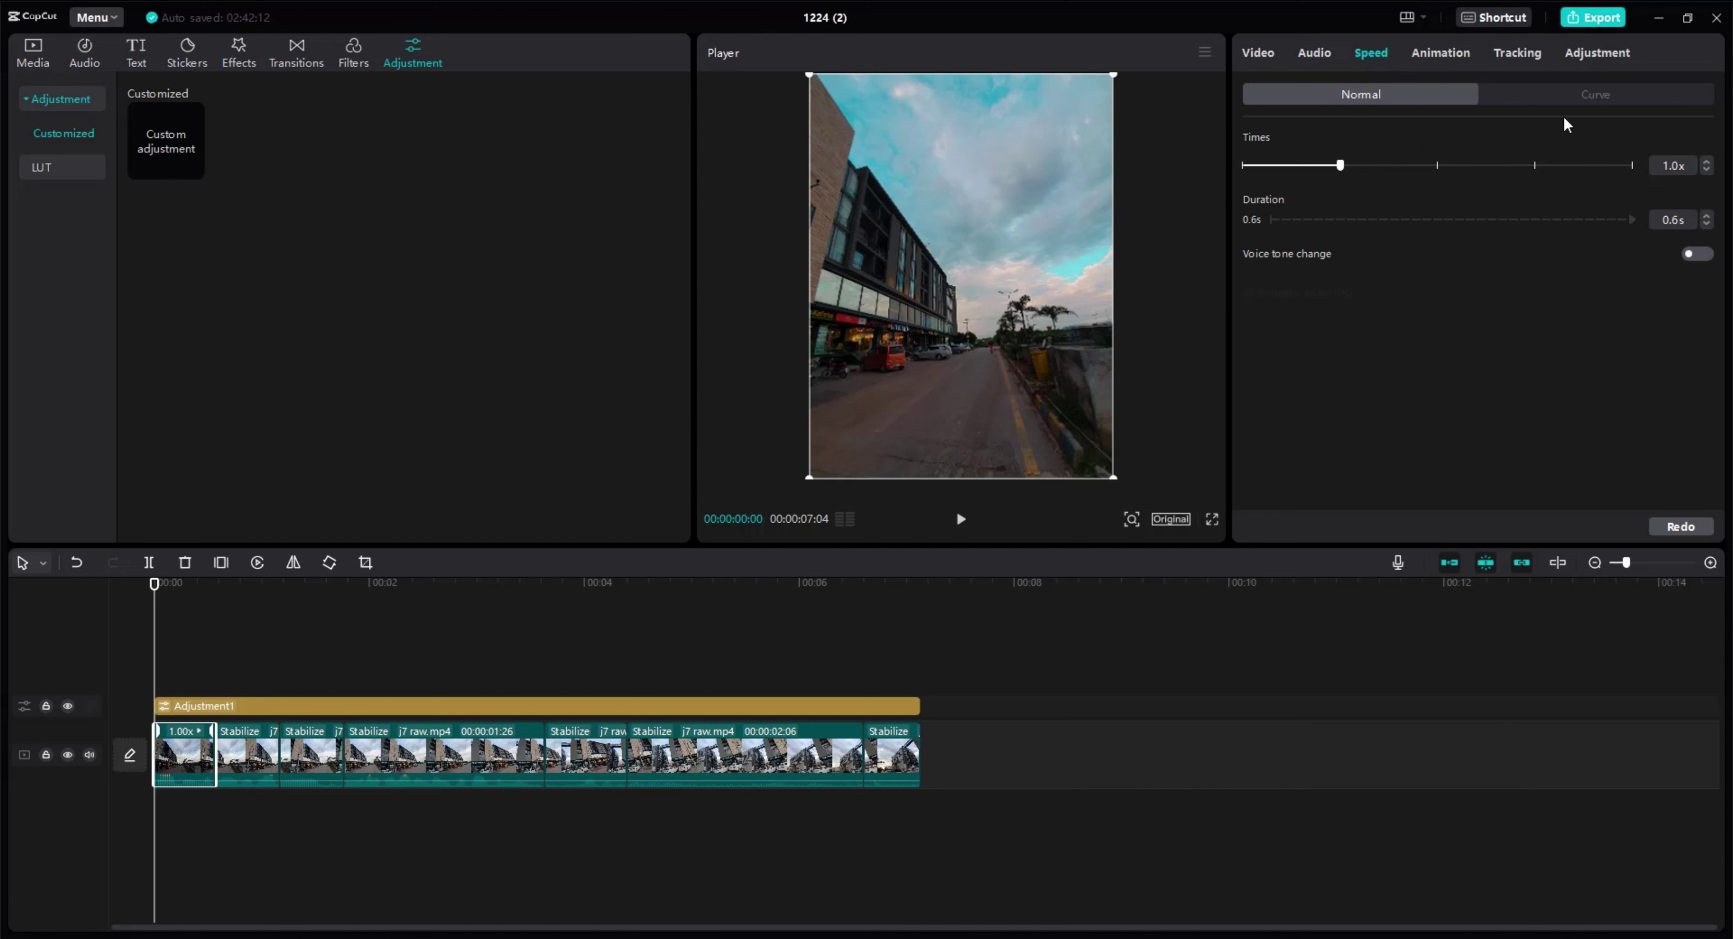
click(1570, 99)
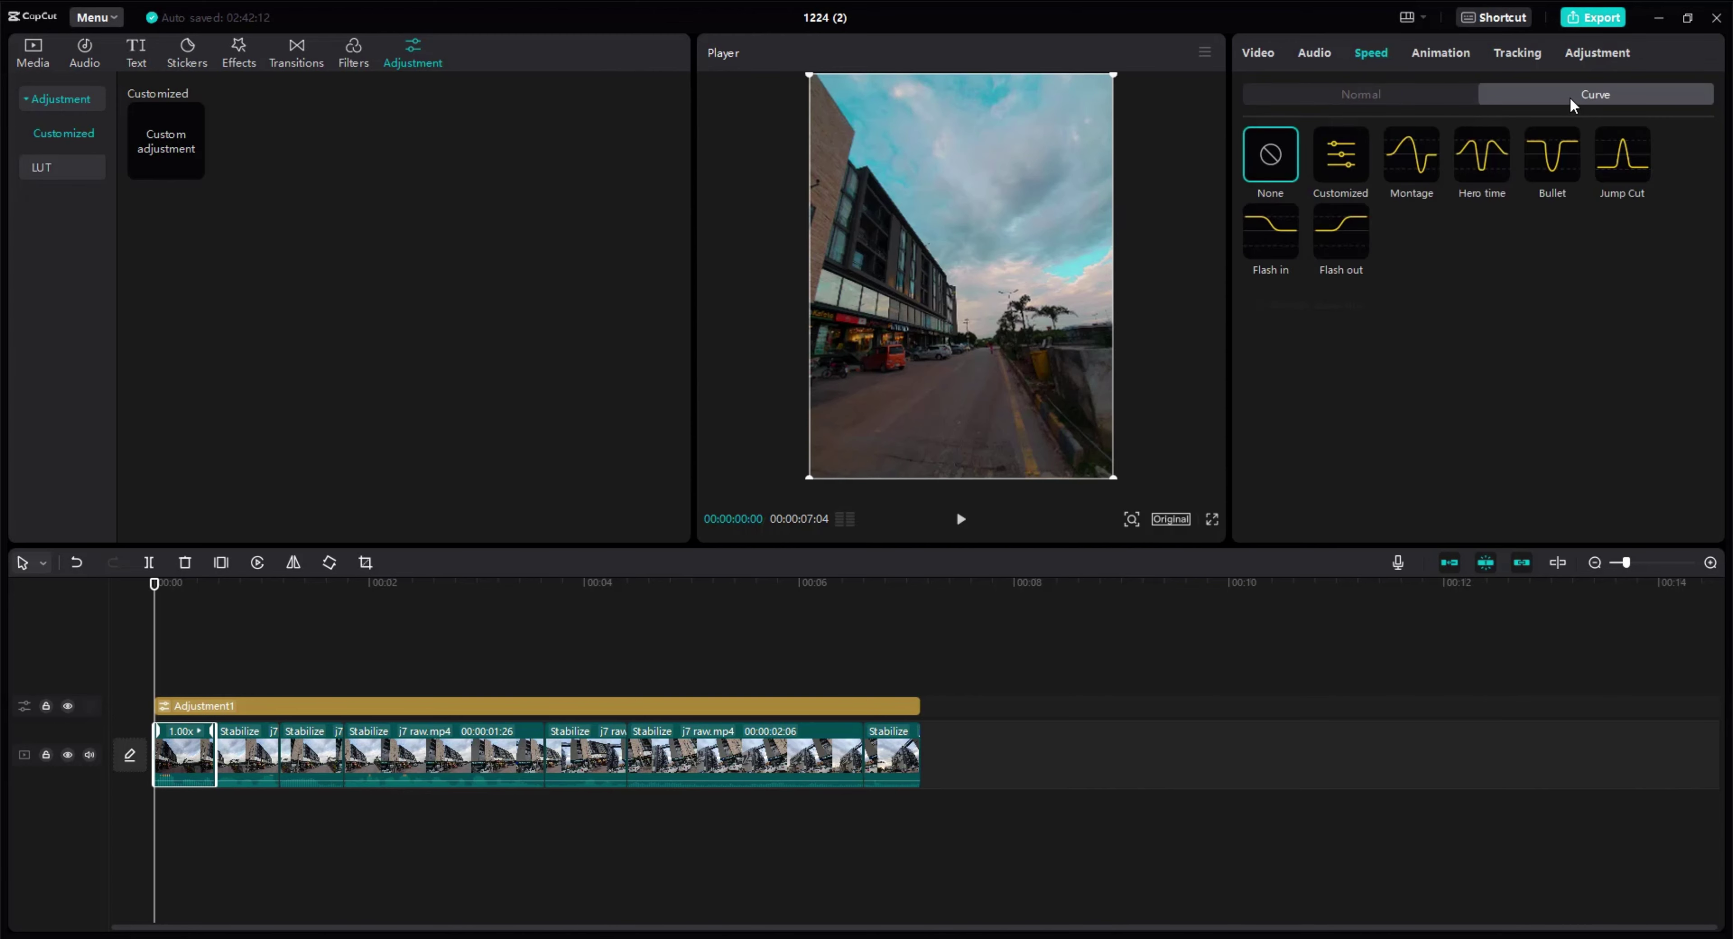
click(1339, 172)
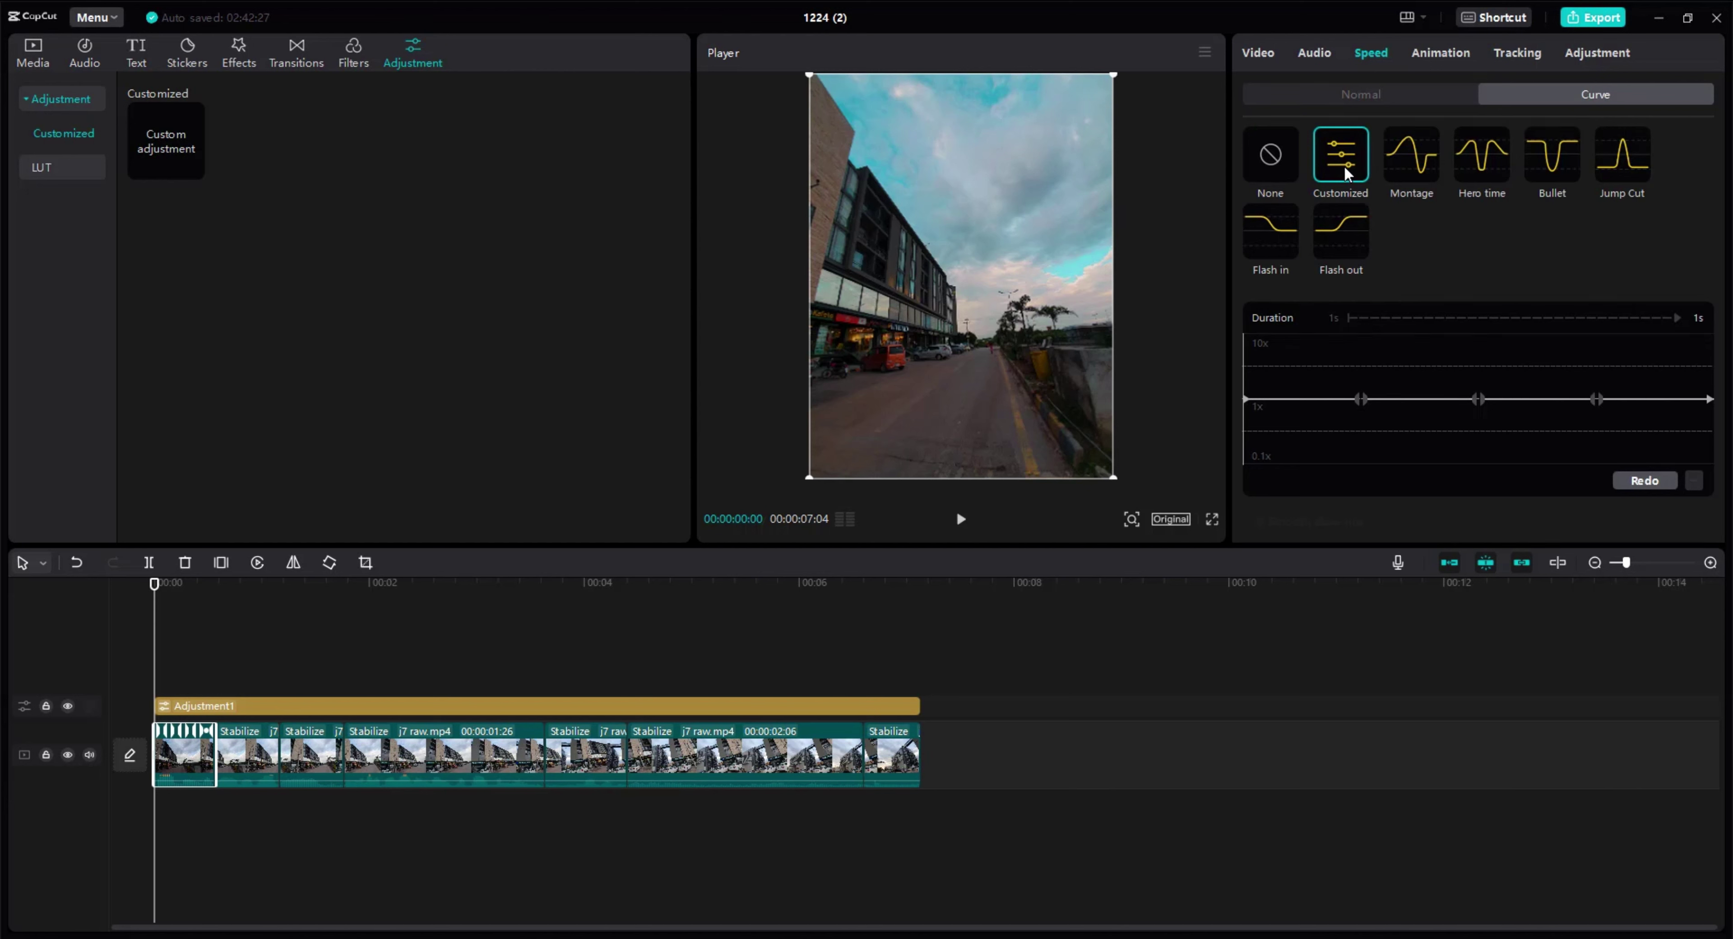
click(1410, 156)
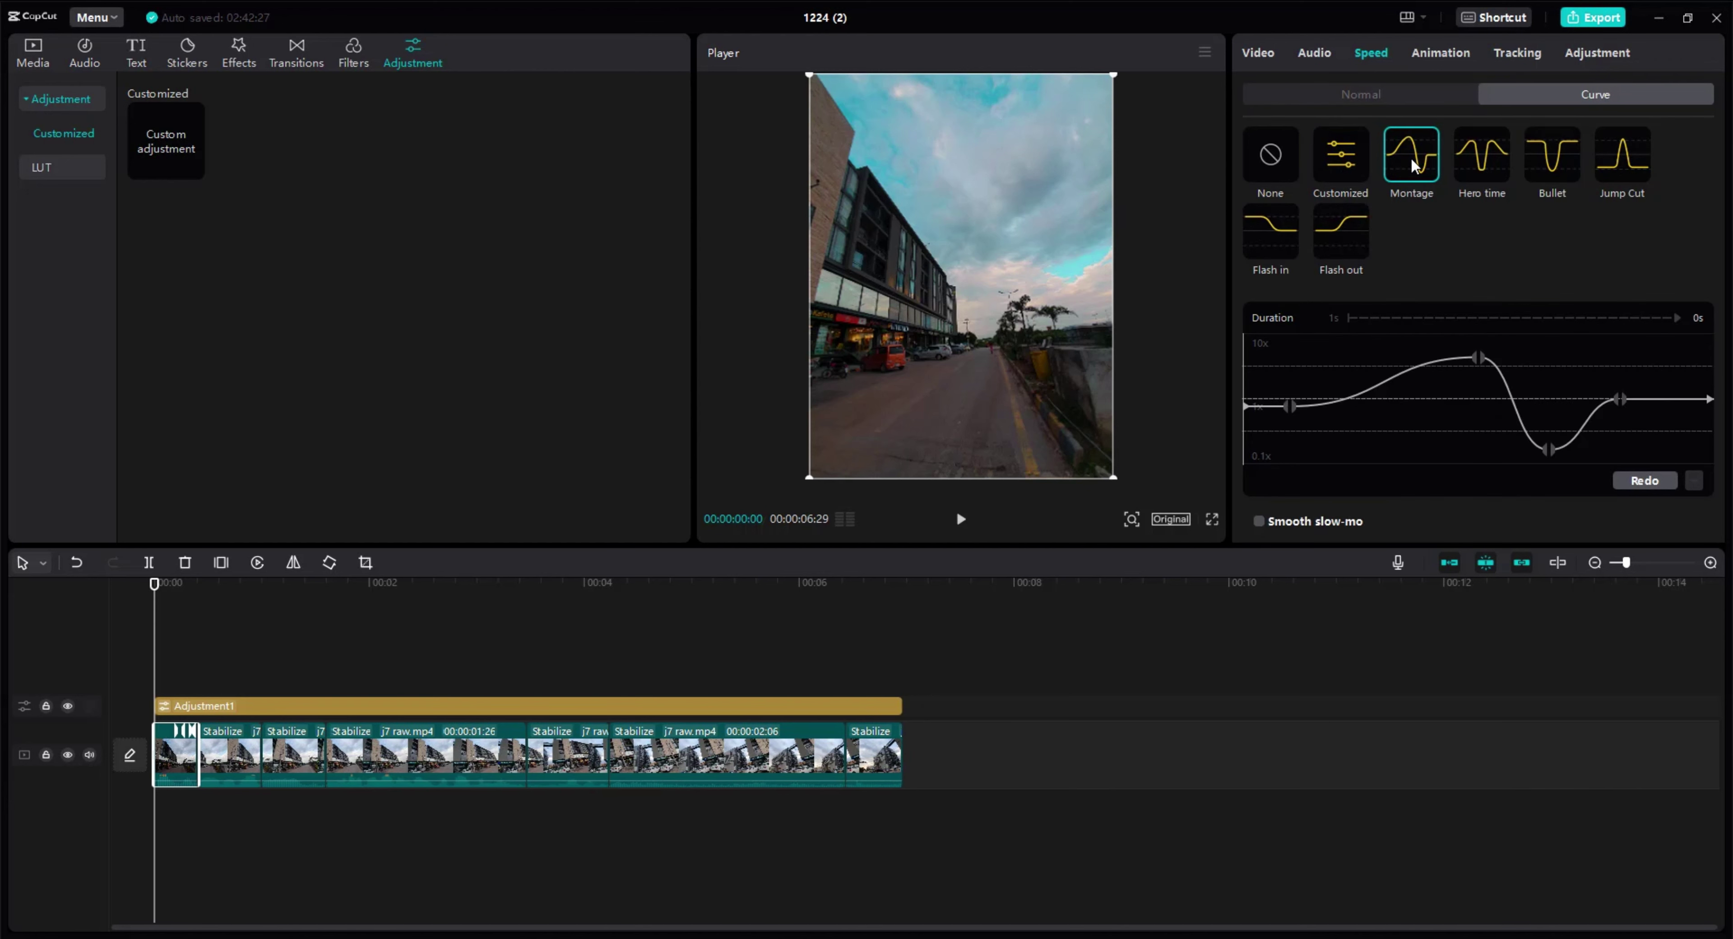
click(1339, 167)
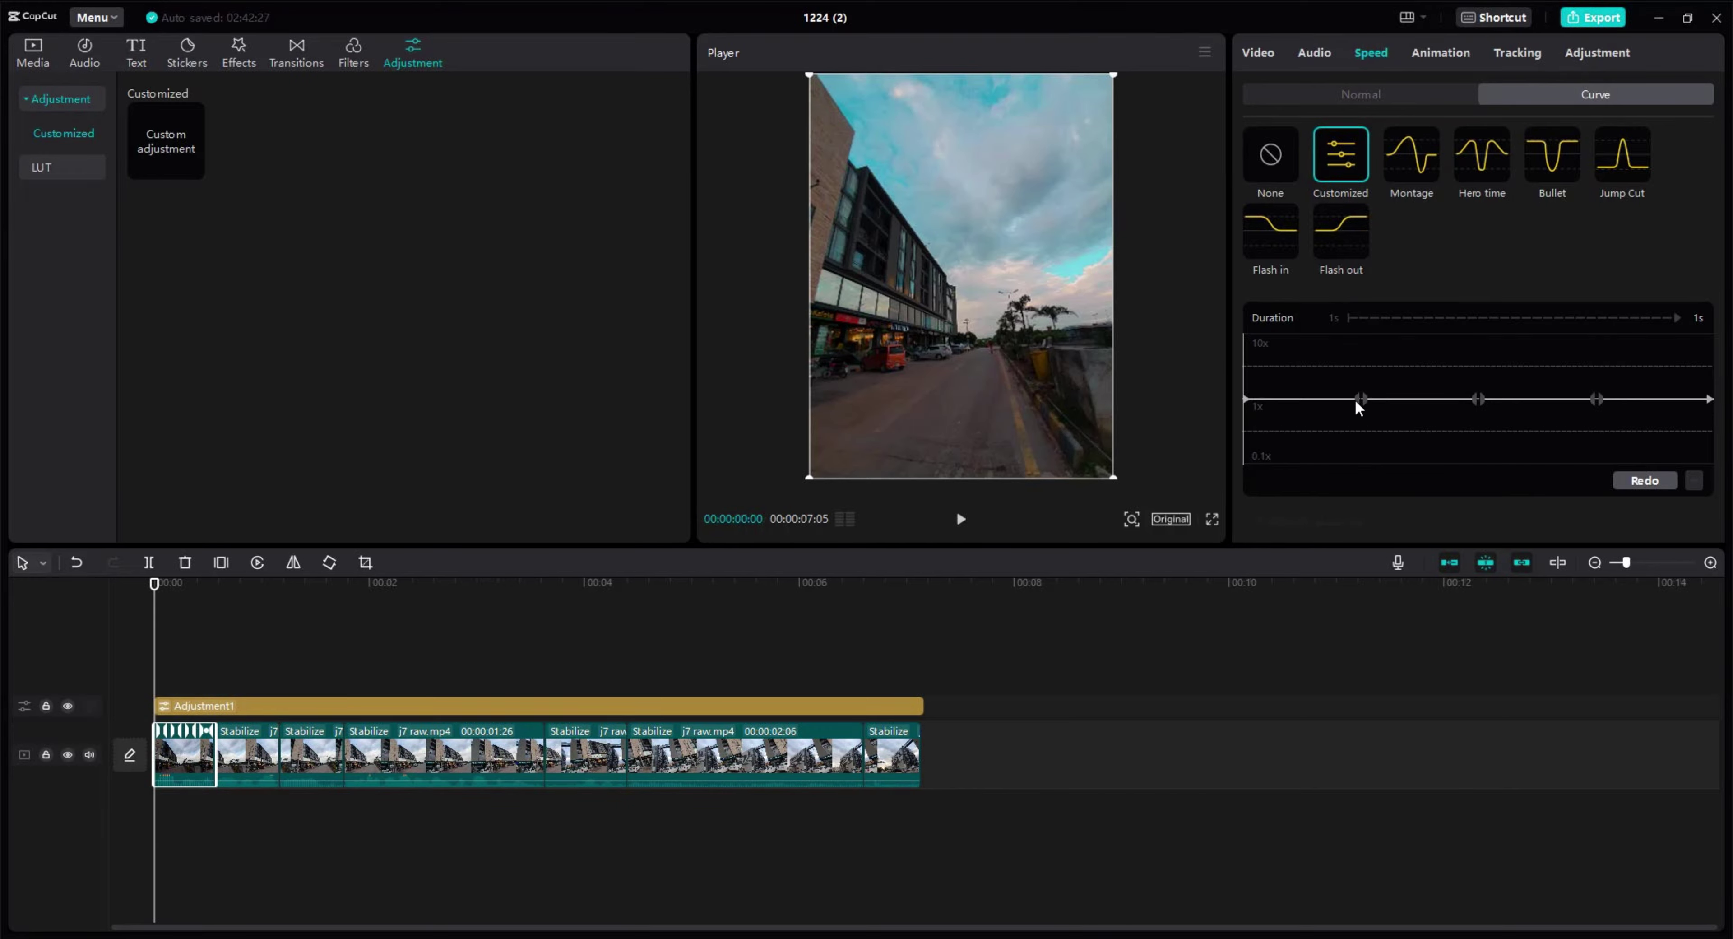
Lower the first control point of the speed curve below 1x and shift the middle point earlier, keeping it at 1x.
drag(1356, 399, 1363, 444)
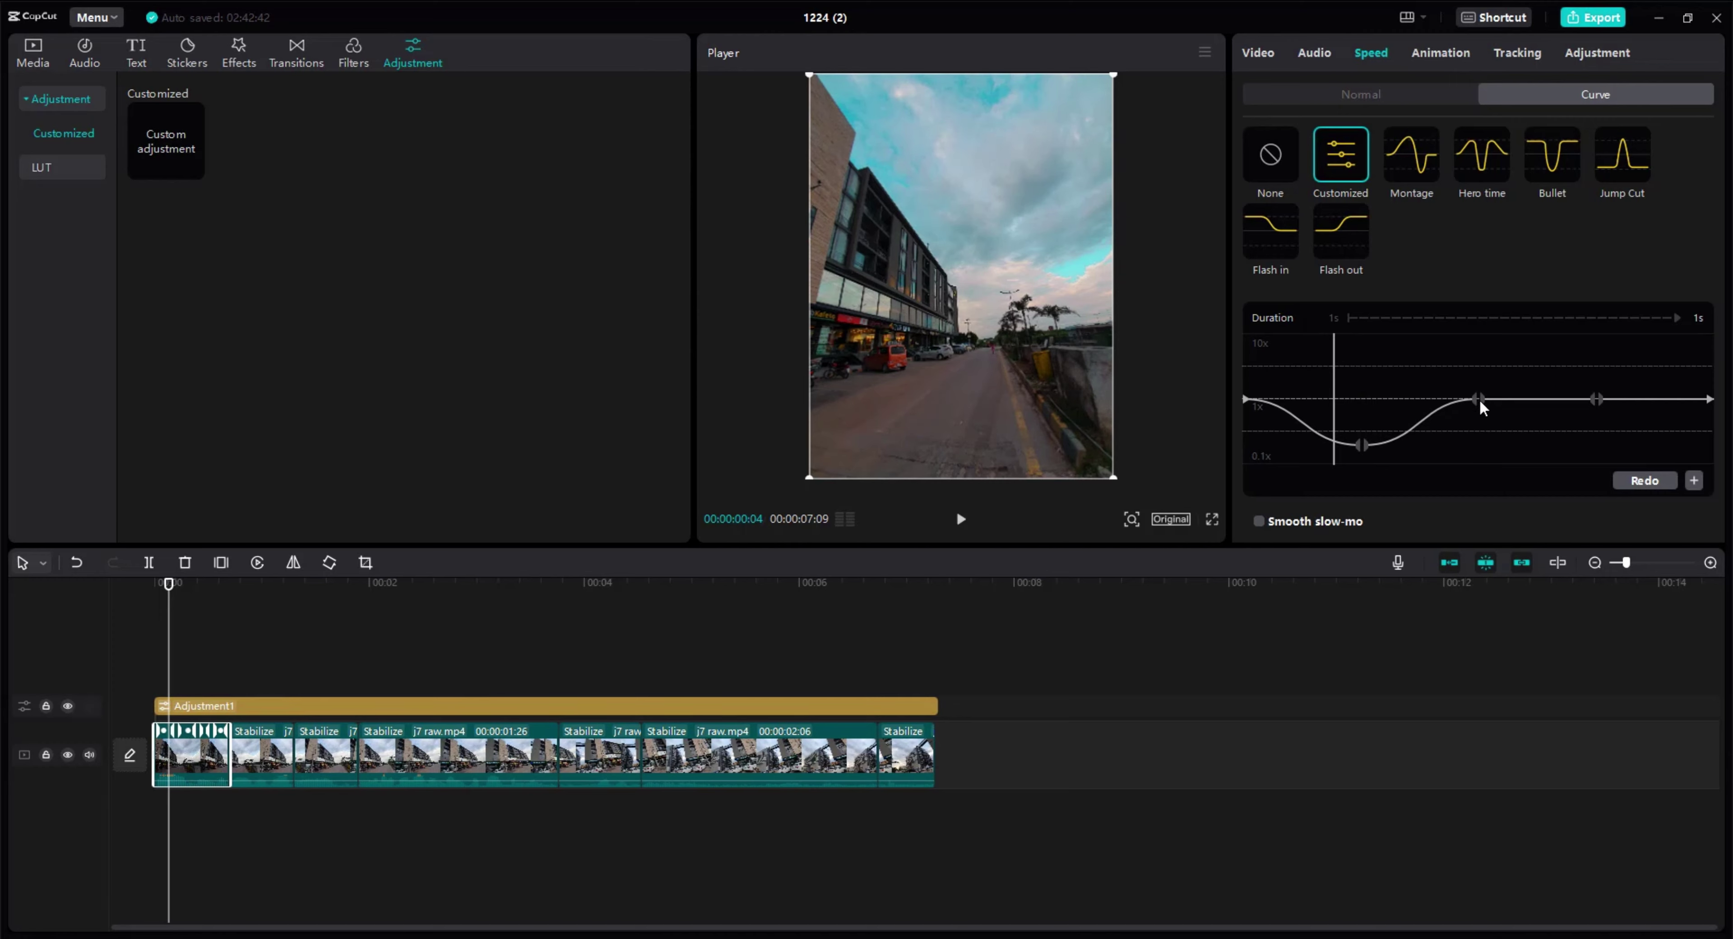
drag(1334, 346, 1520, 430)
click(1693, 479)
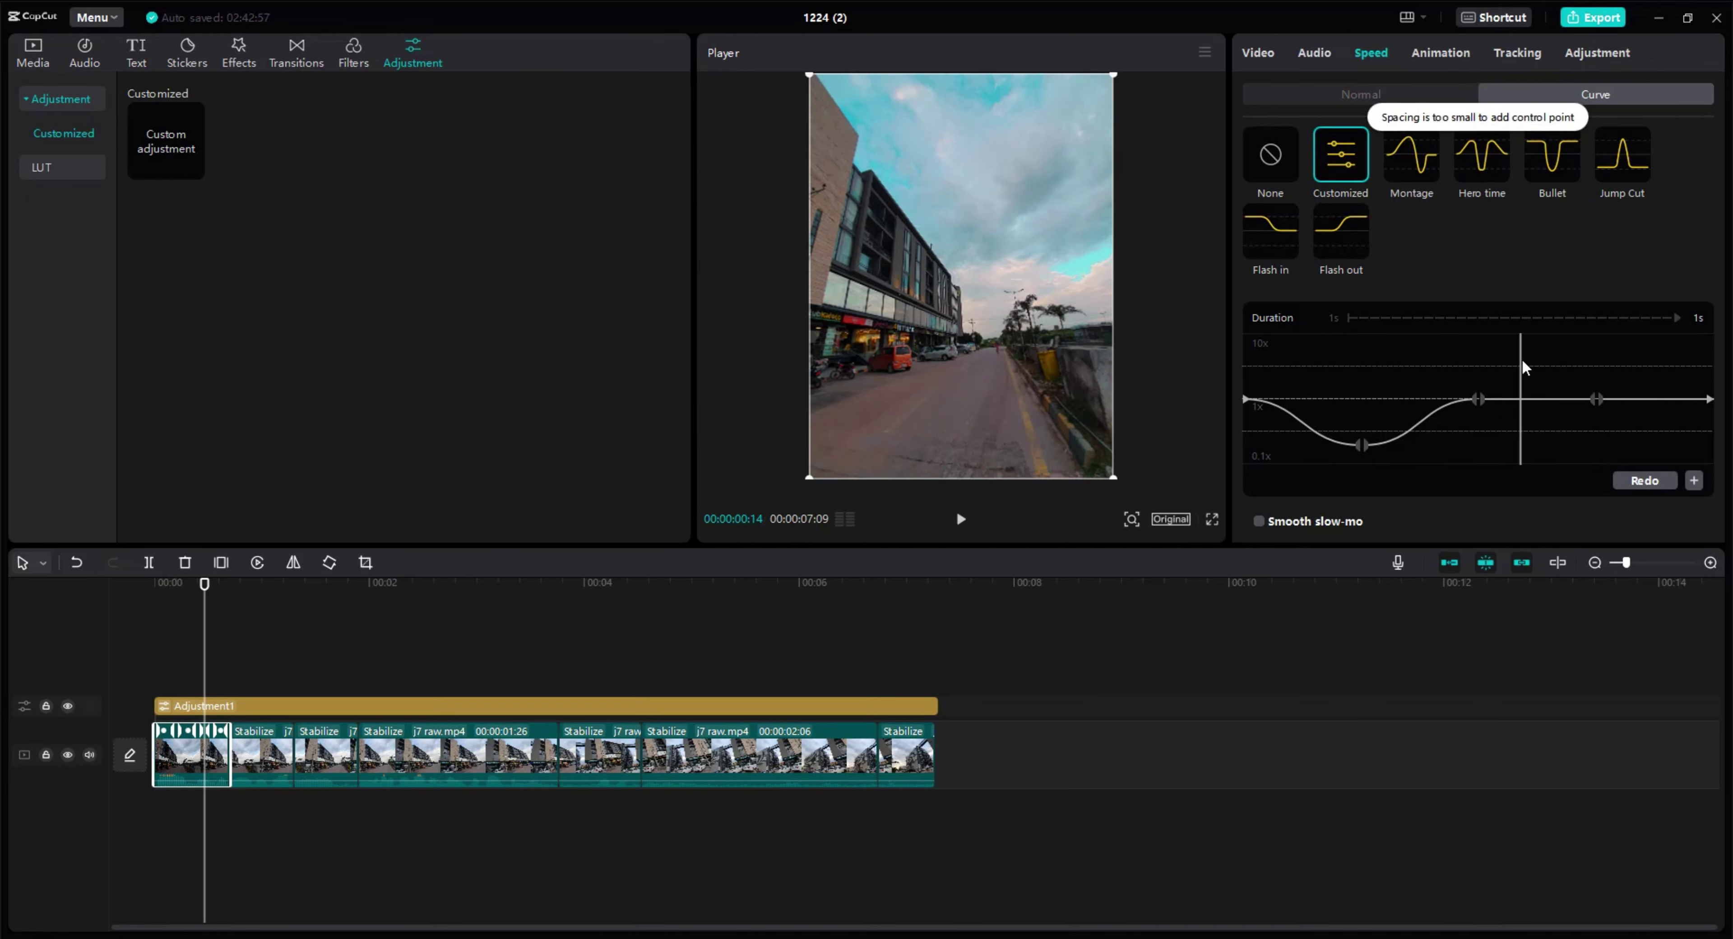
drag(1521, 359, 1536, 464)
click(1693, 480)
drag(1478, 399, 1431, 399)
click(1494, 399)
click(1693, 480)
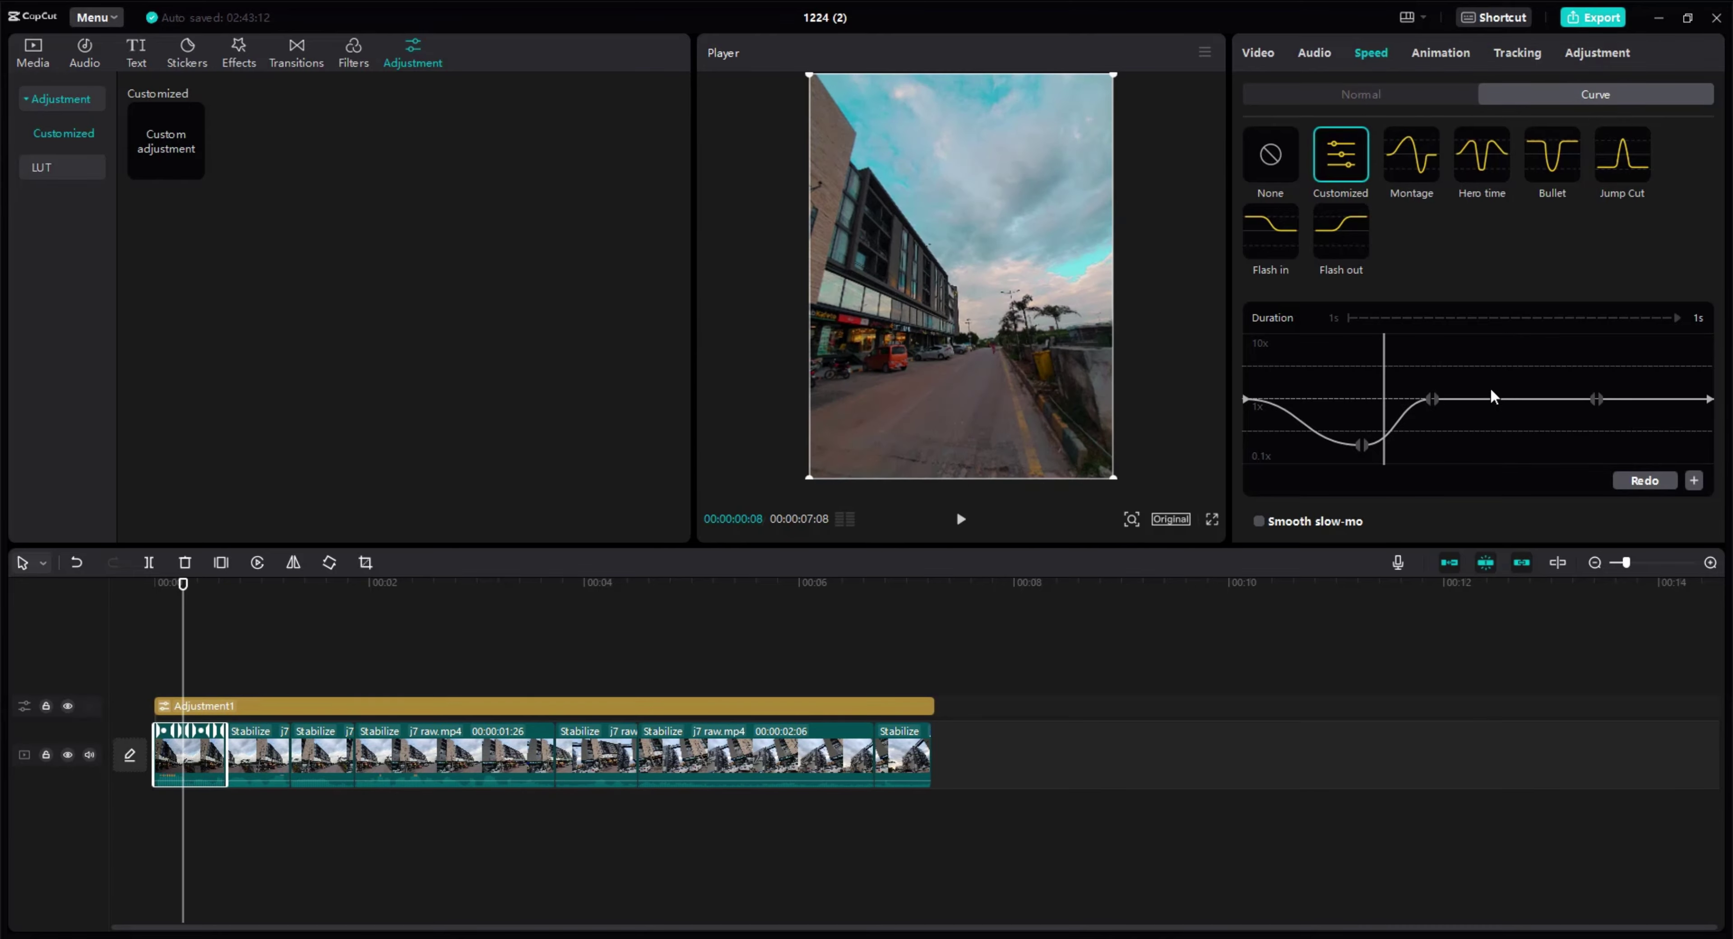
Move the curve's last control point earlier, and lower both it and the first control point to 0.1x.
drag(1598, 400, 1504, 440)
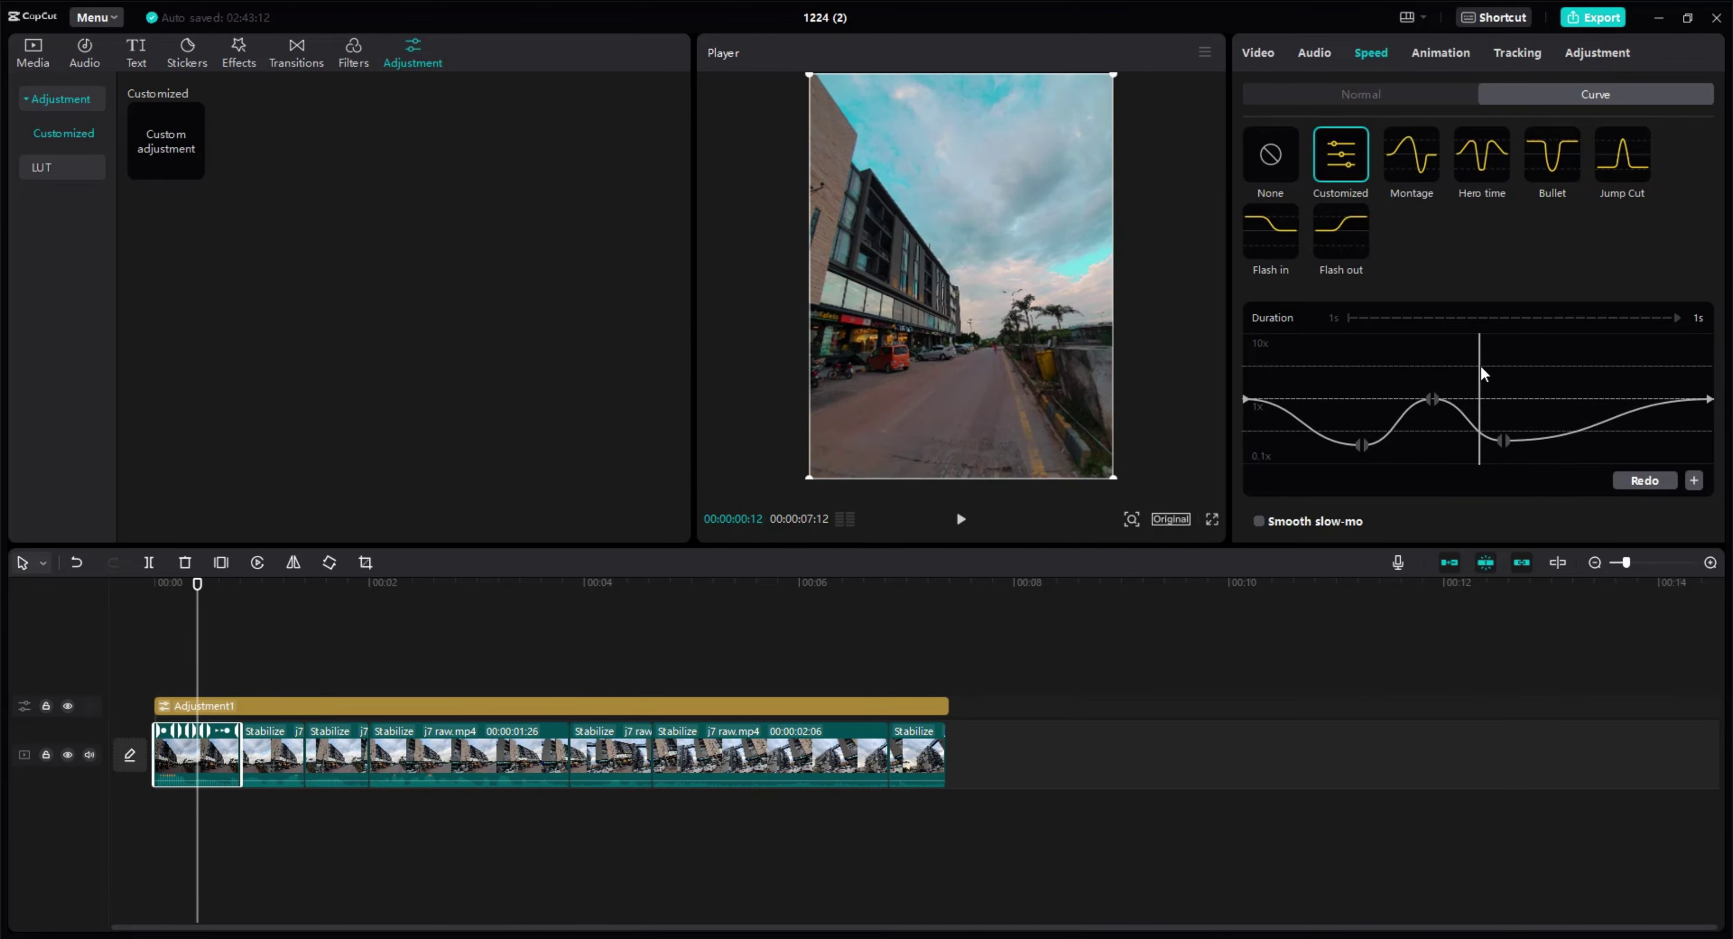
drag(1362, 443, 1357, 464)
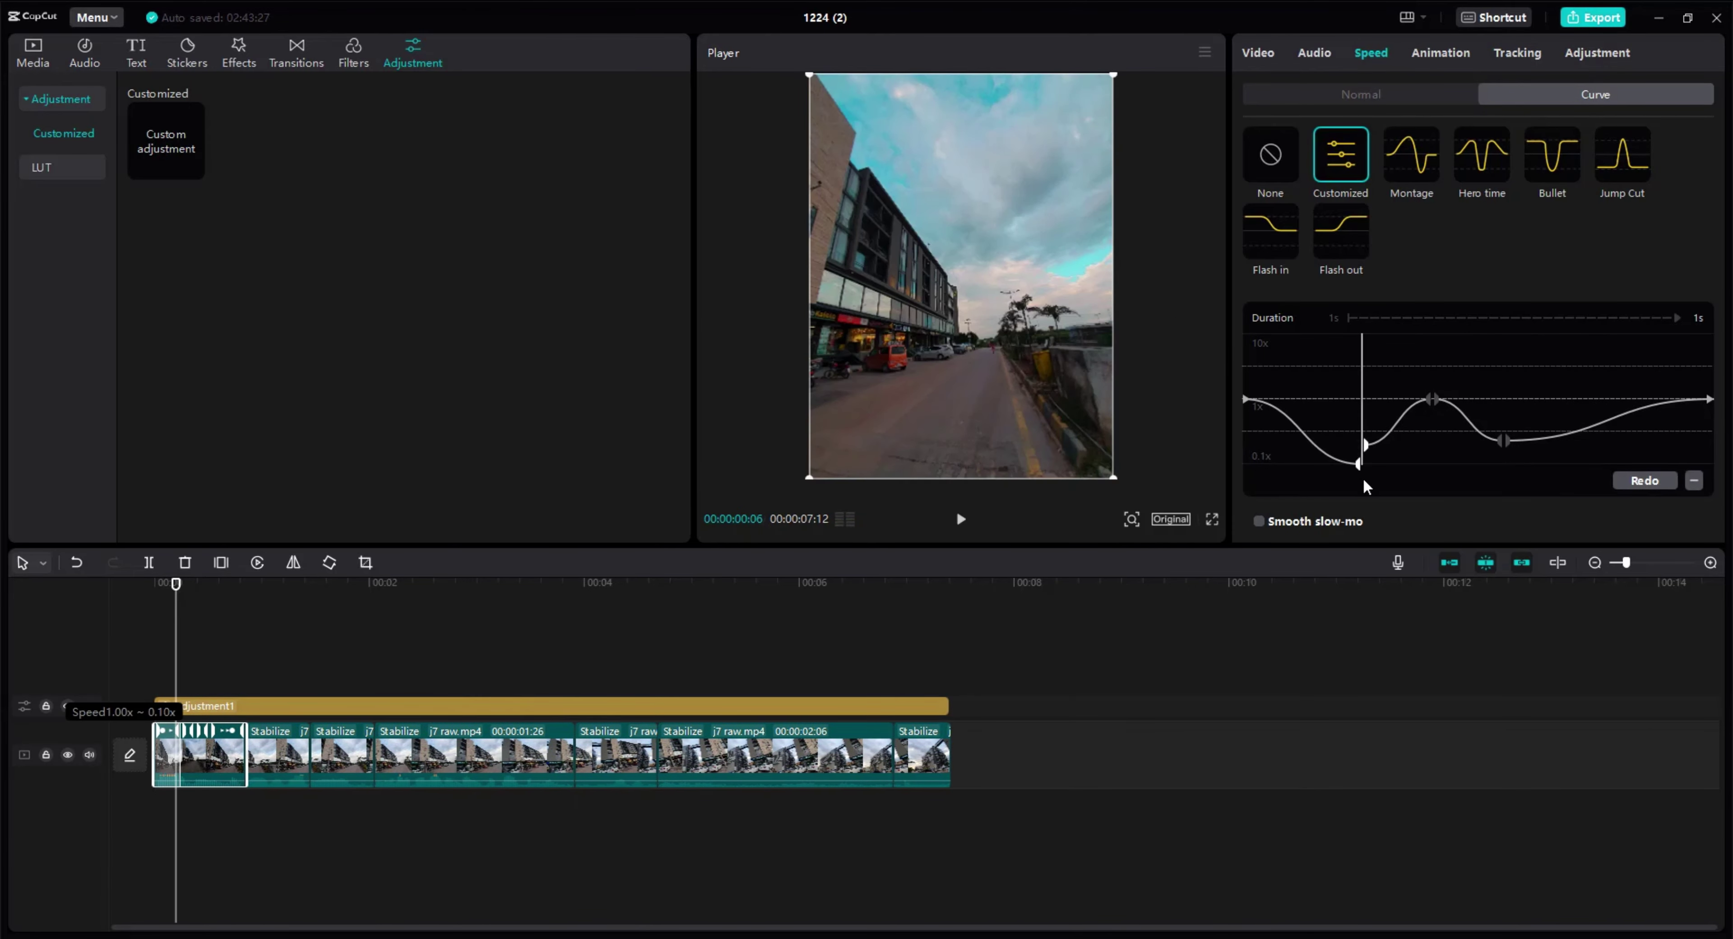
drag(1503, 440, 1504, 463)
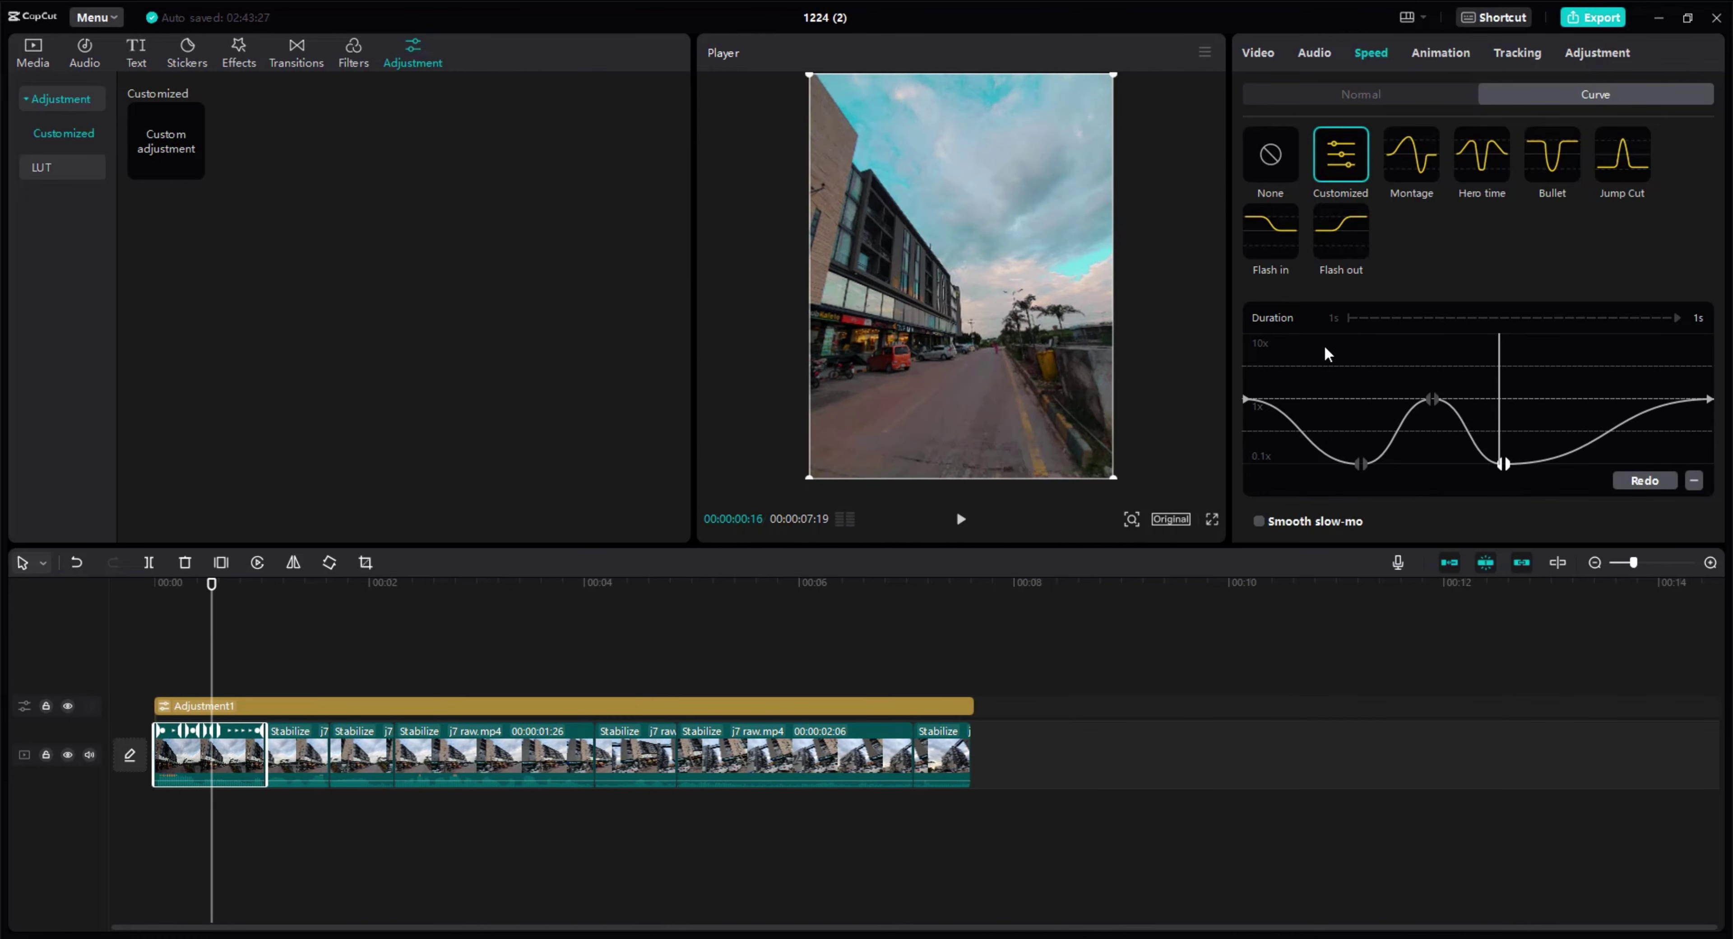
Enable Smooth slow-mo with Optical flow for the first segment and play the timeline from the start.
scroll(1318, 403, down, 2)
click(1310, 480)
click(1329, 504)
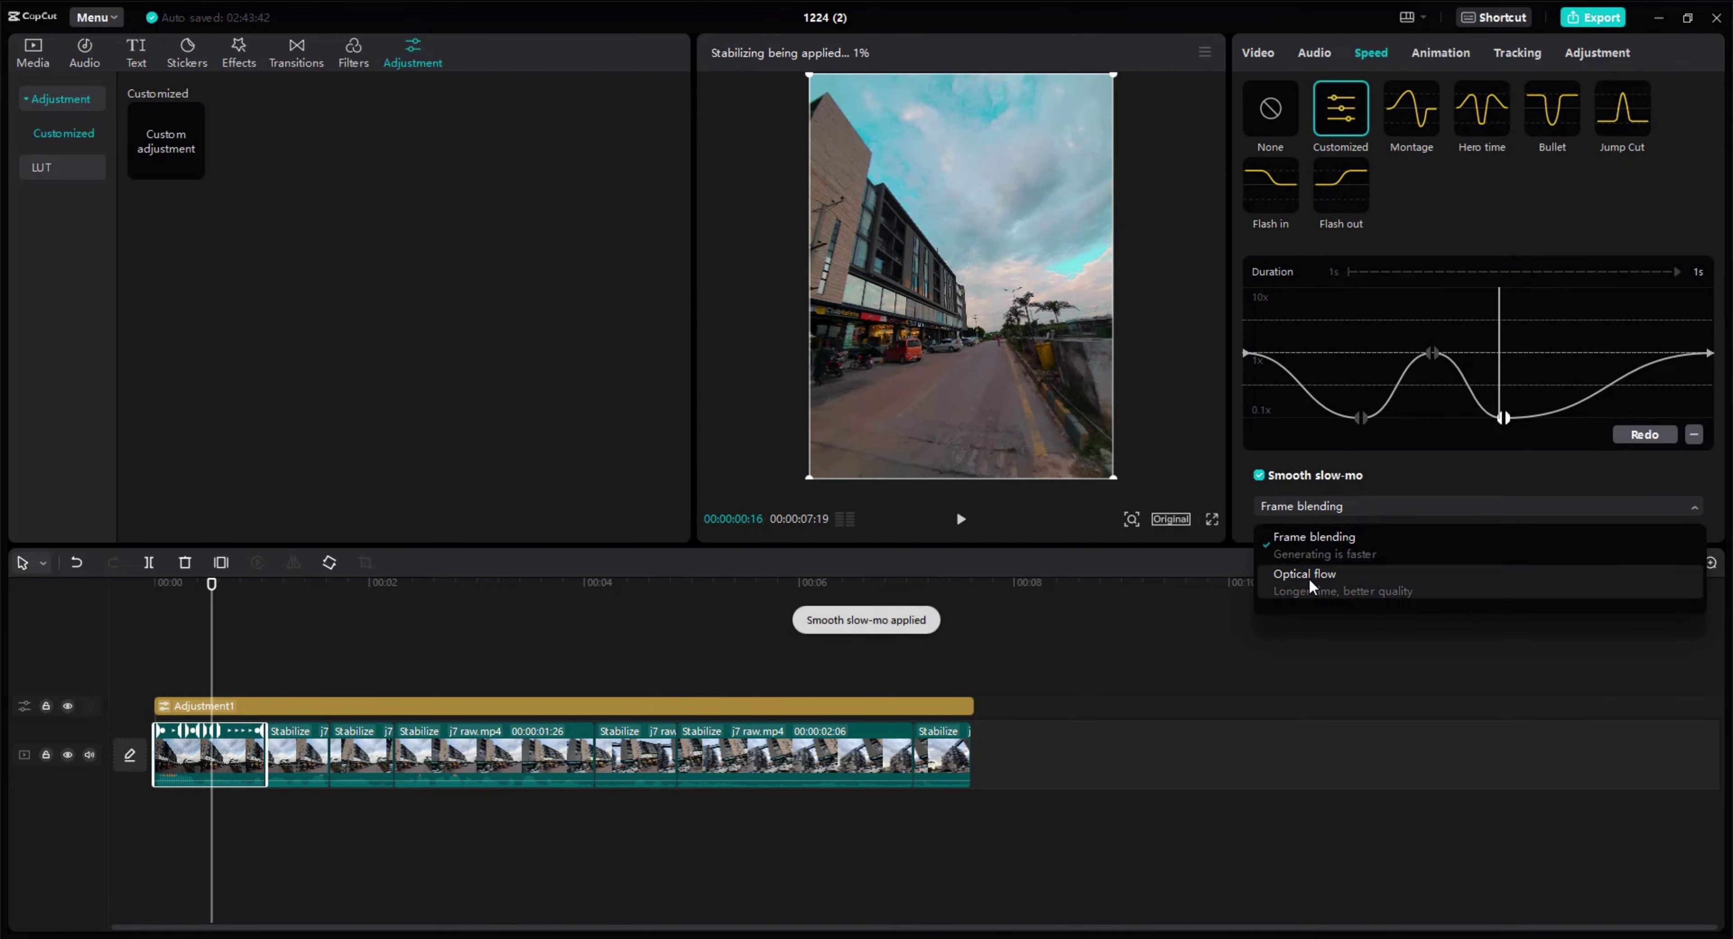
click(1309, 577)
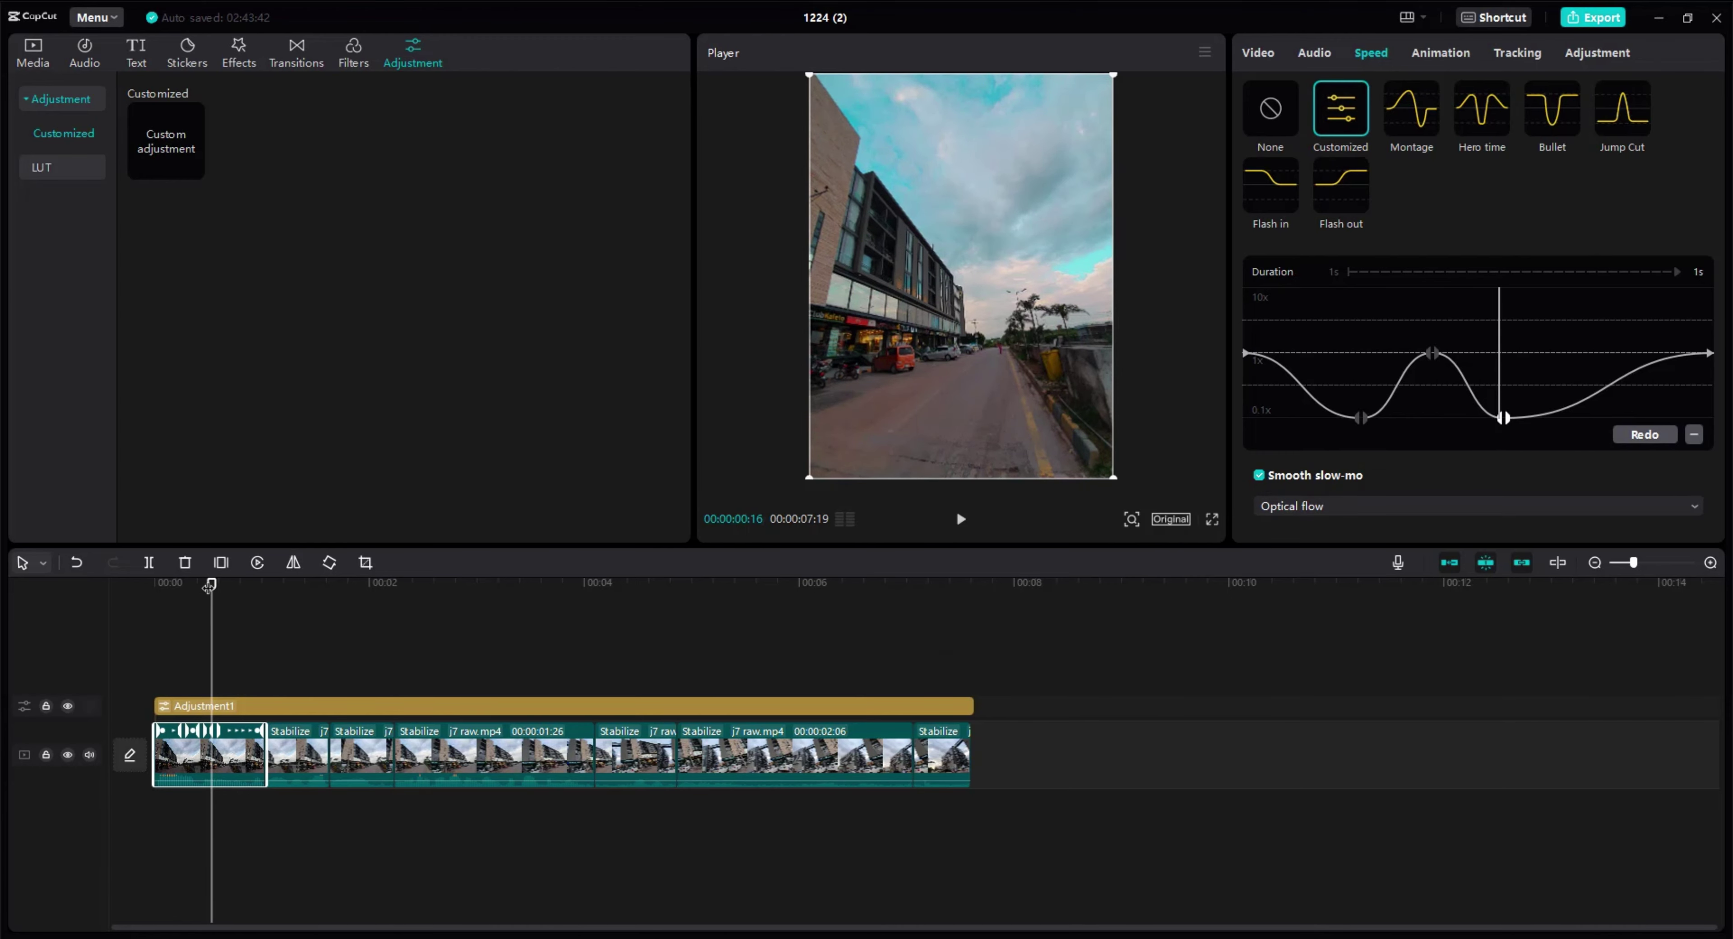
drag(210, 583, 72, 548)
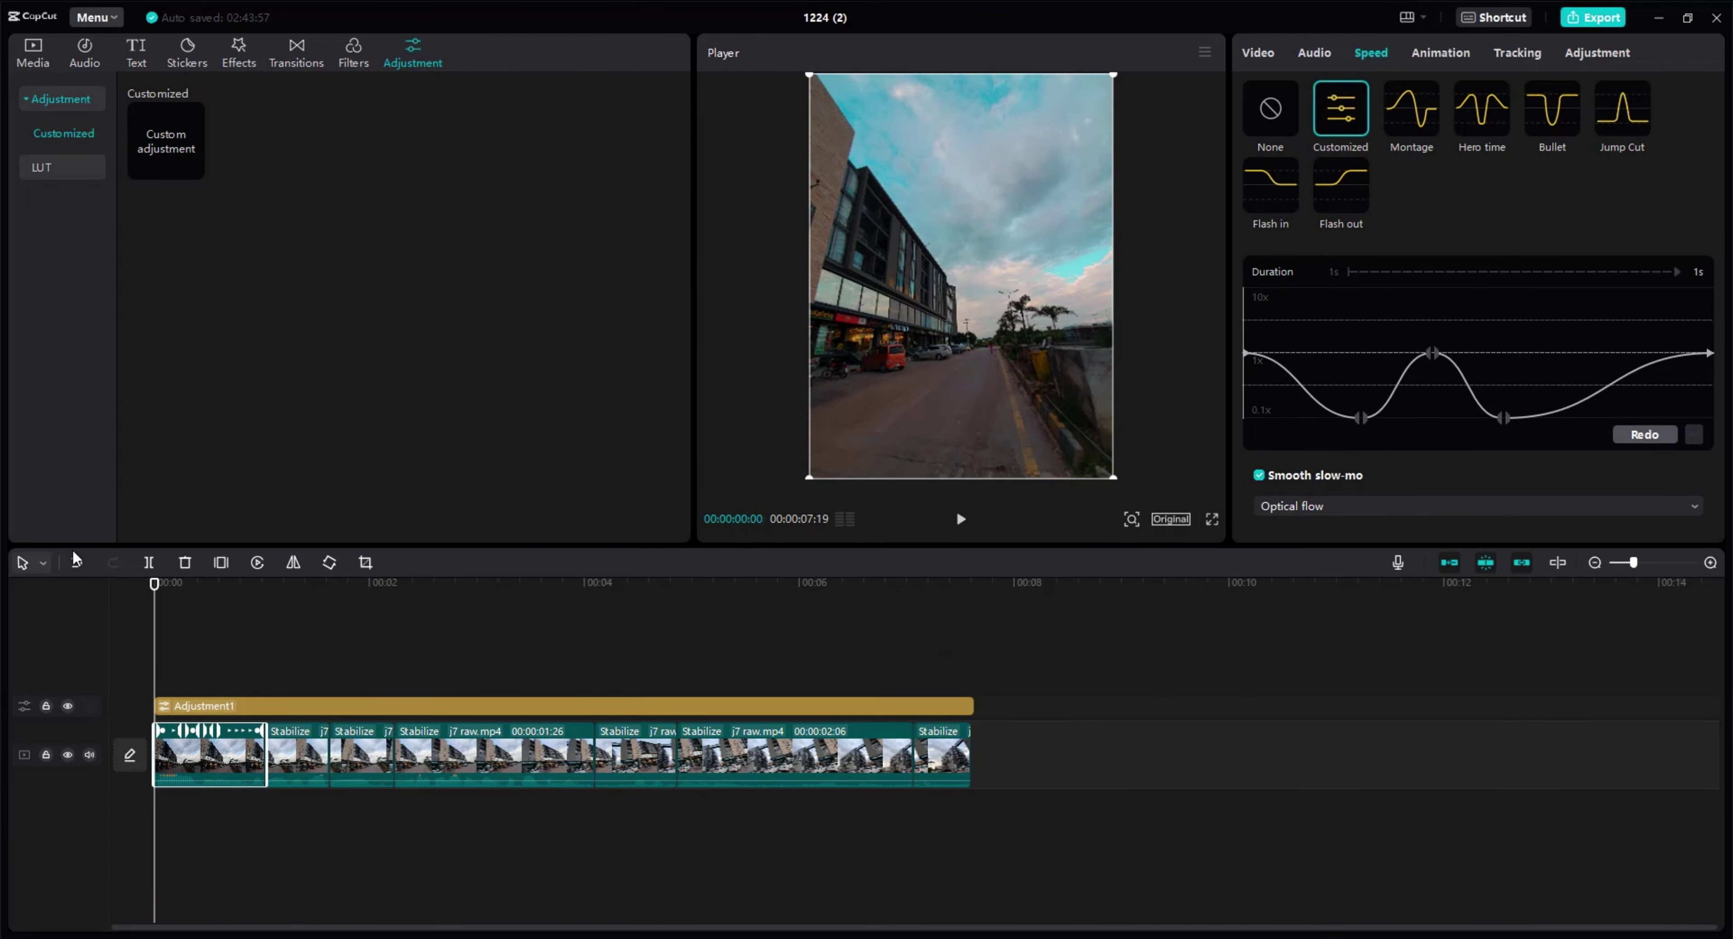
key(space)
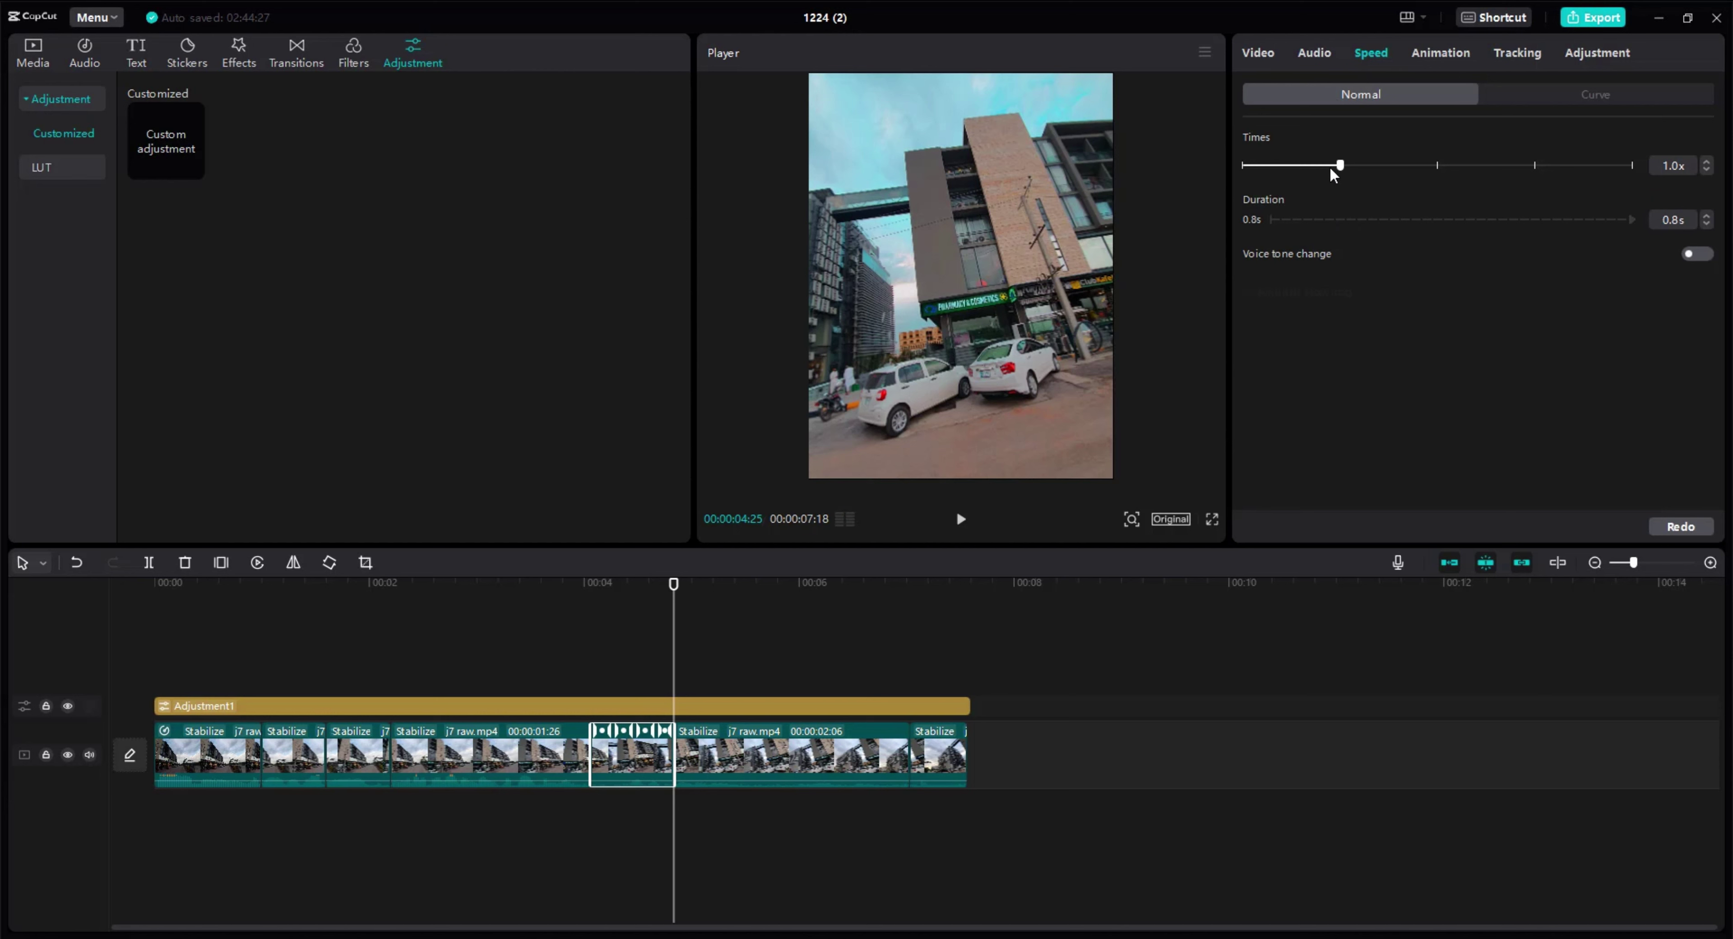
Set the fifth segment's normal speed to 0.8x and enable Smooth slow-mo with Optical flow.
drag(1319, 164, 1318, 164)
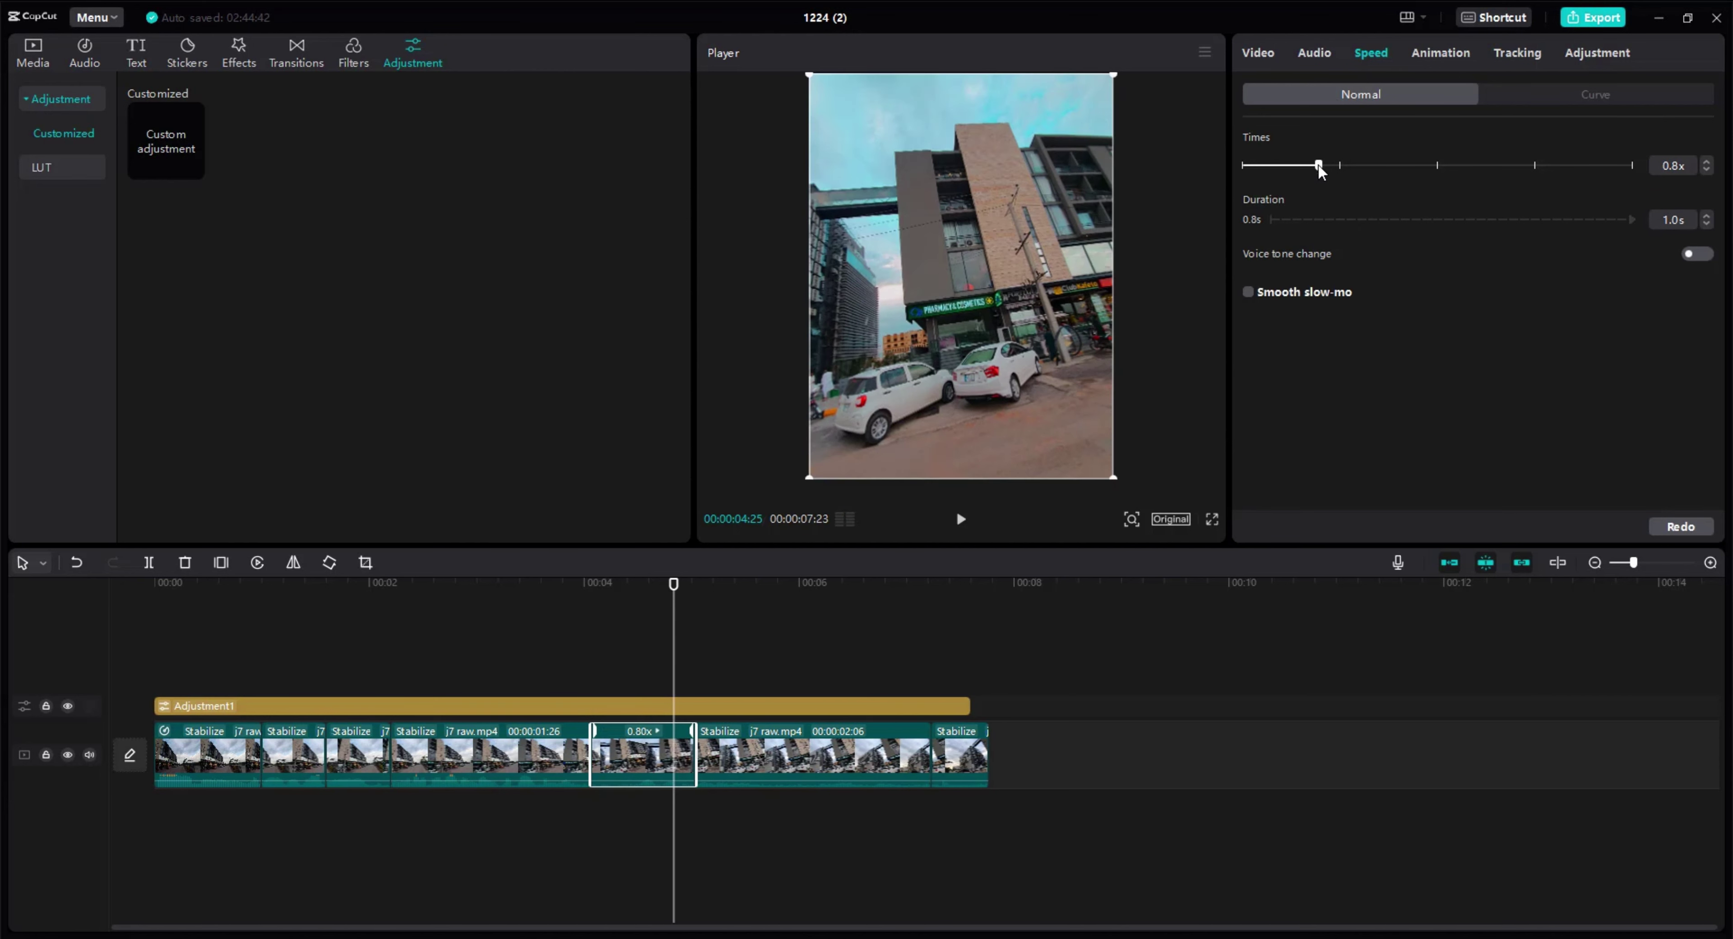
click(1251, 293)
click(1322, 326)
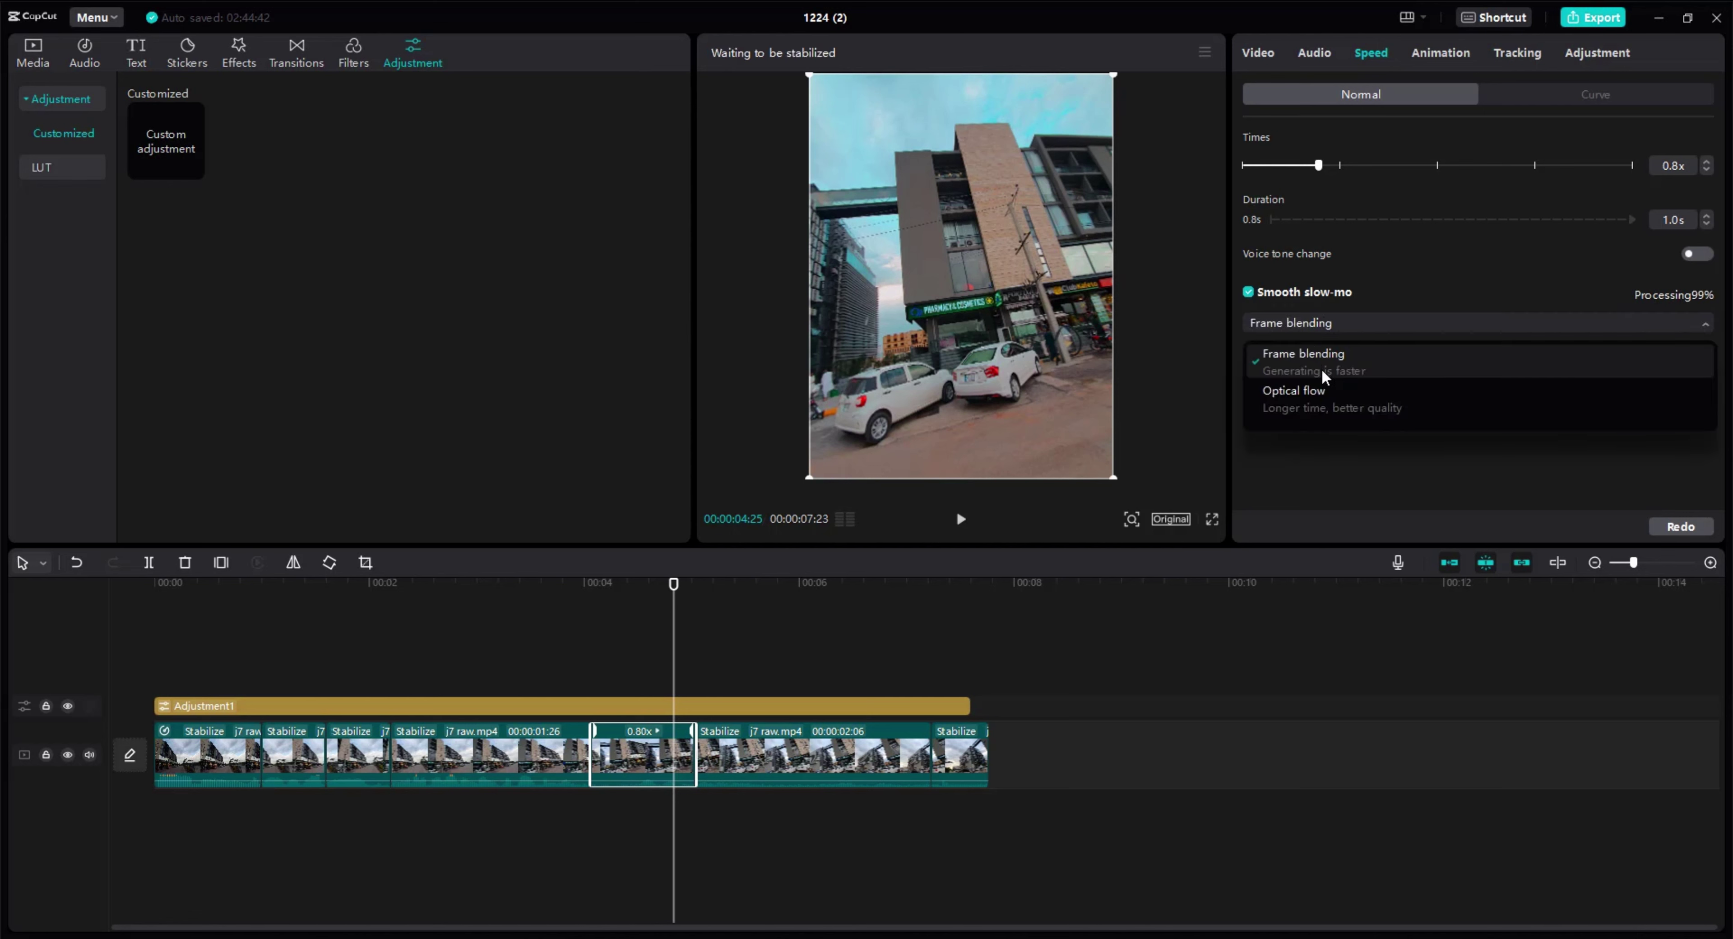
click(1313, 395)
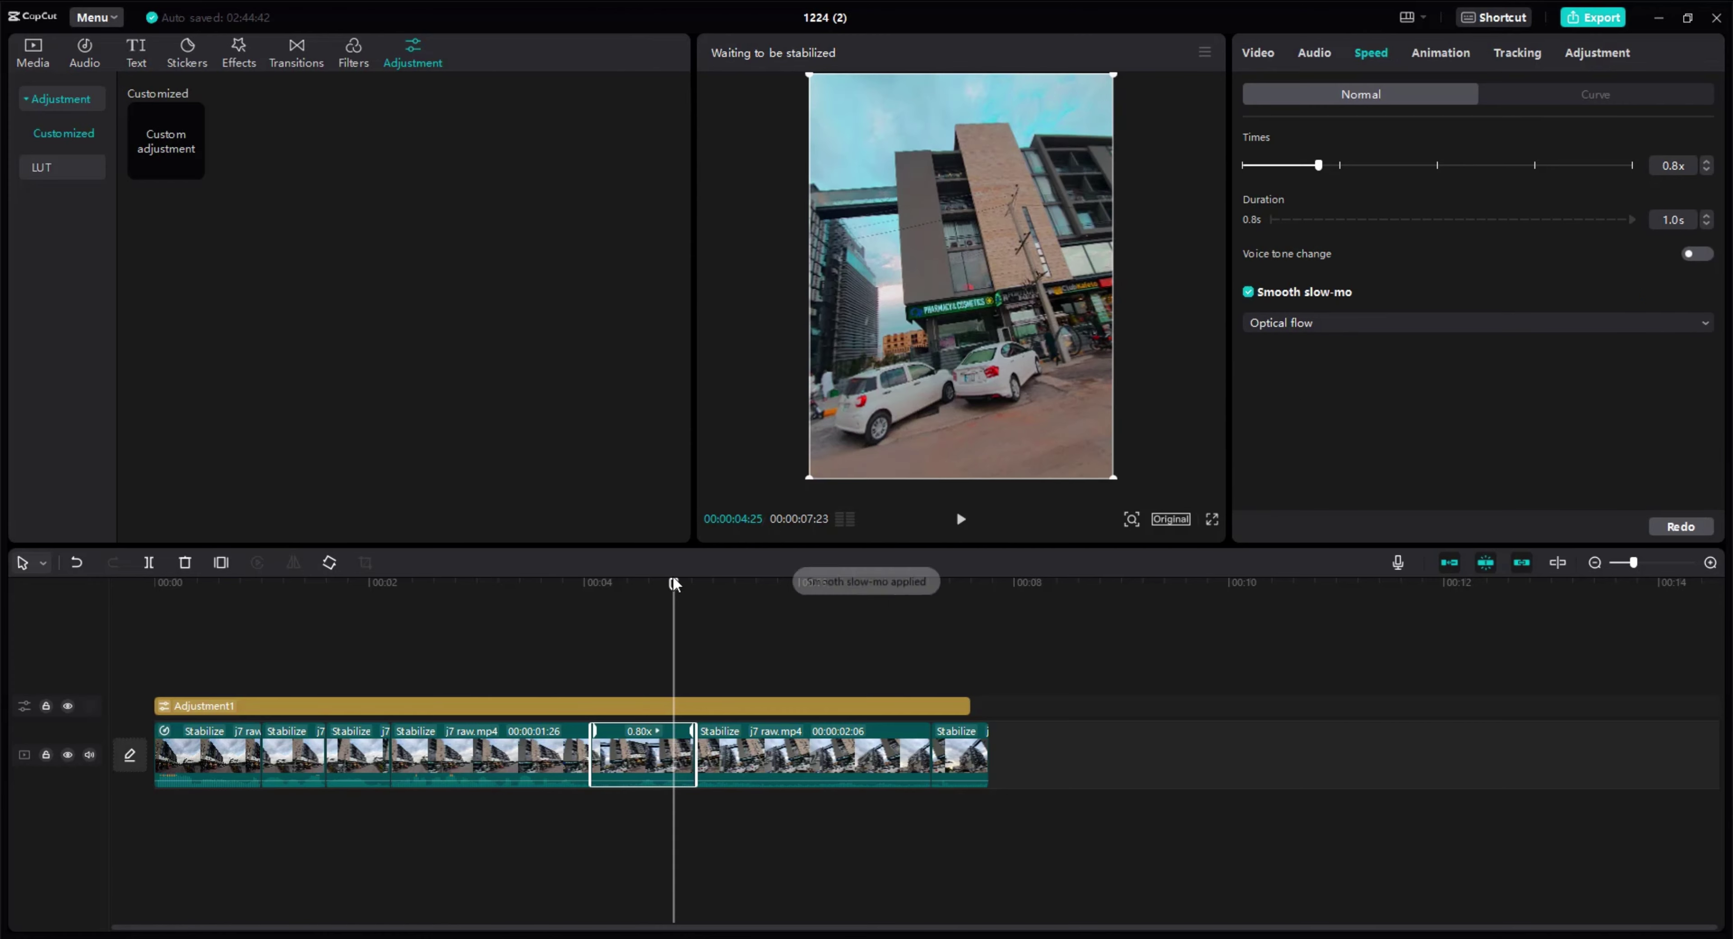
Play back the timeline from just before the slowed 0.8x segment to check the result.
drag(675, 582, 554, 609)
key(space)
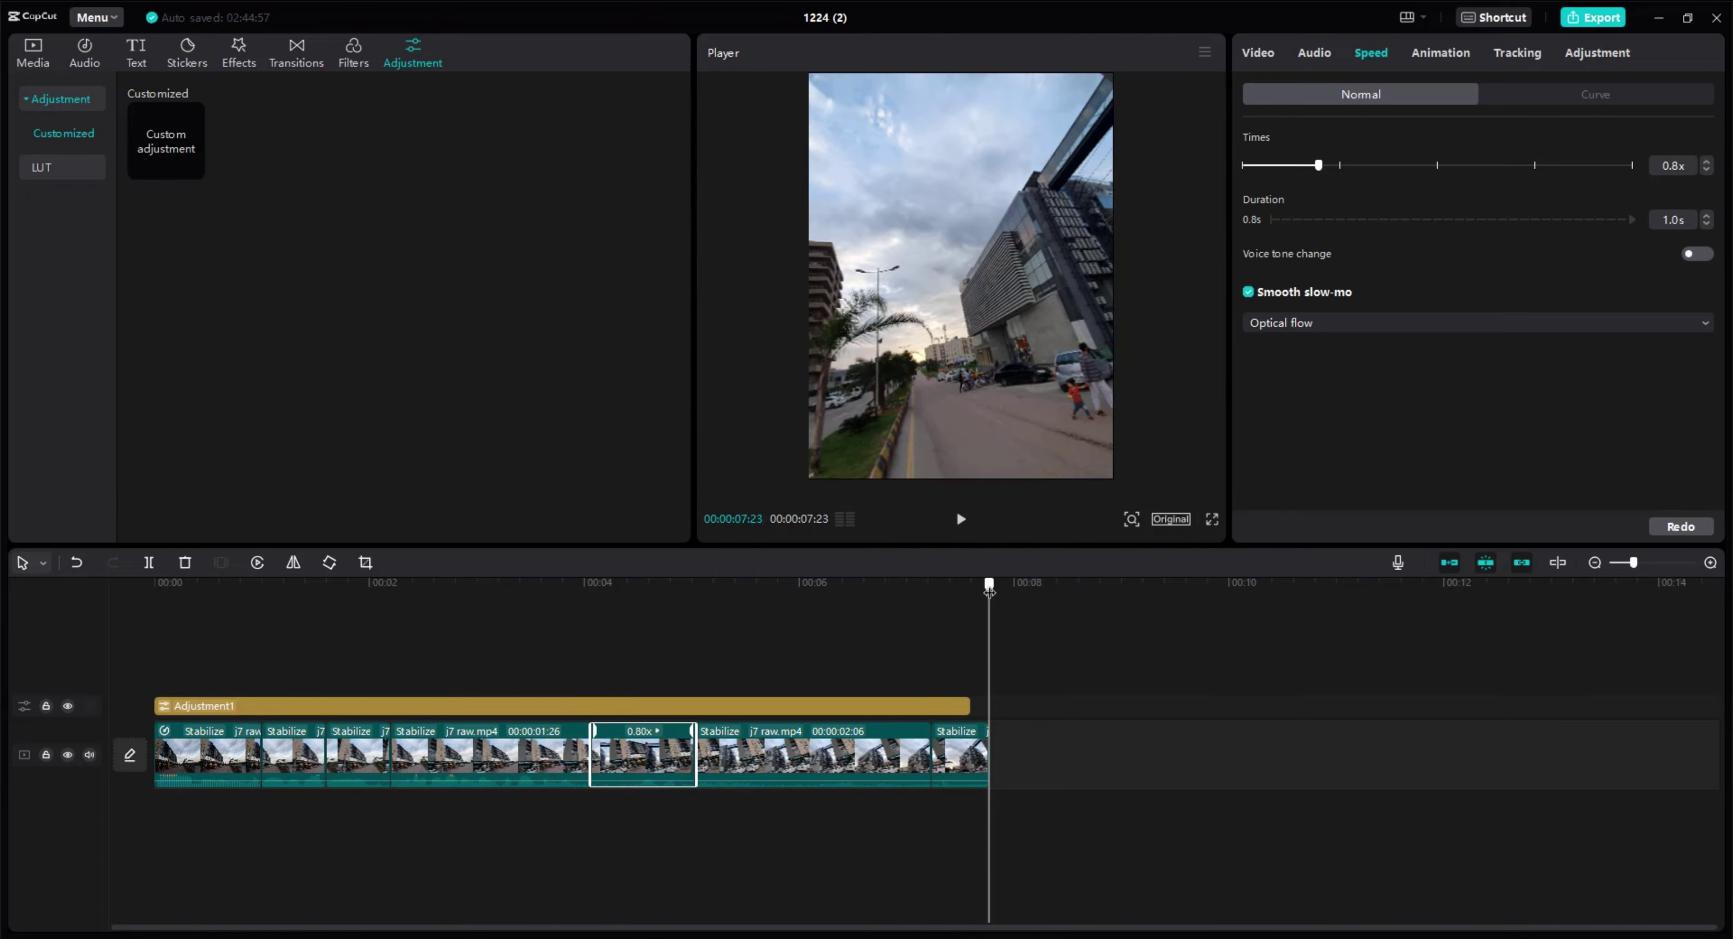
key(space)
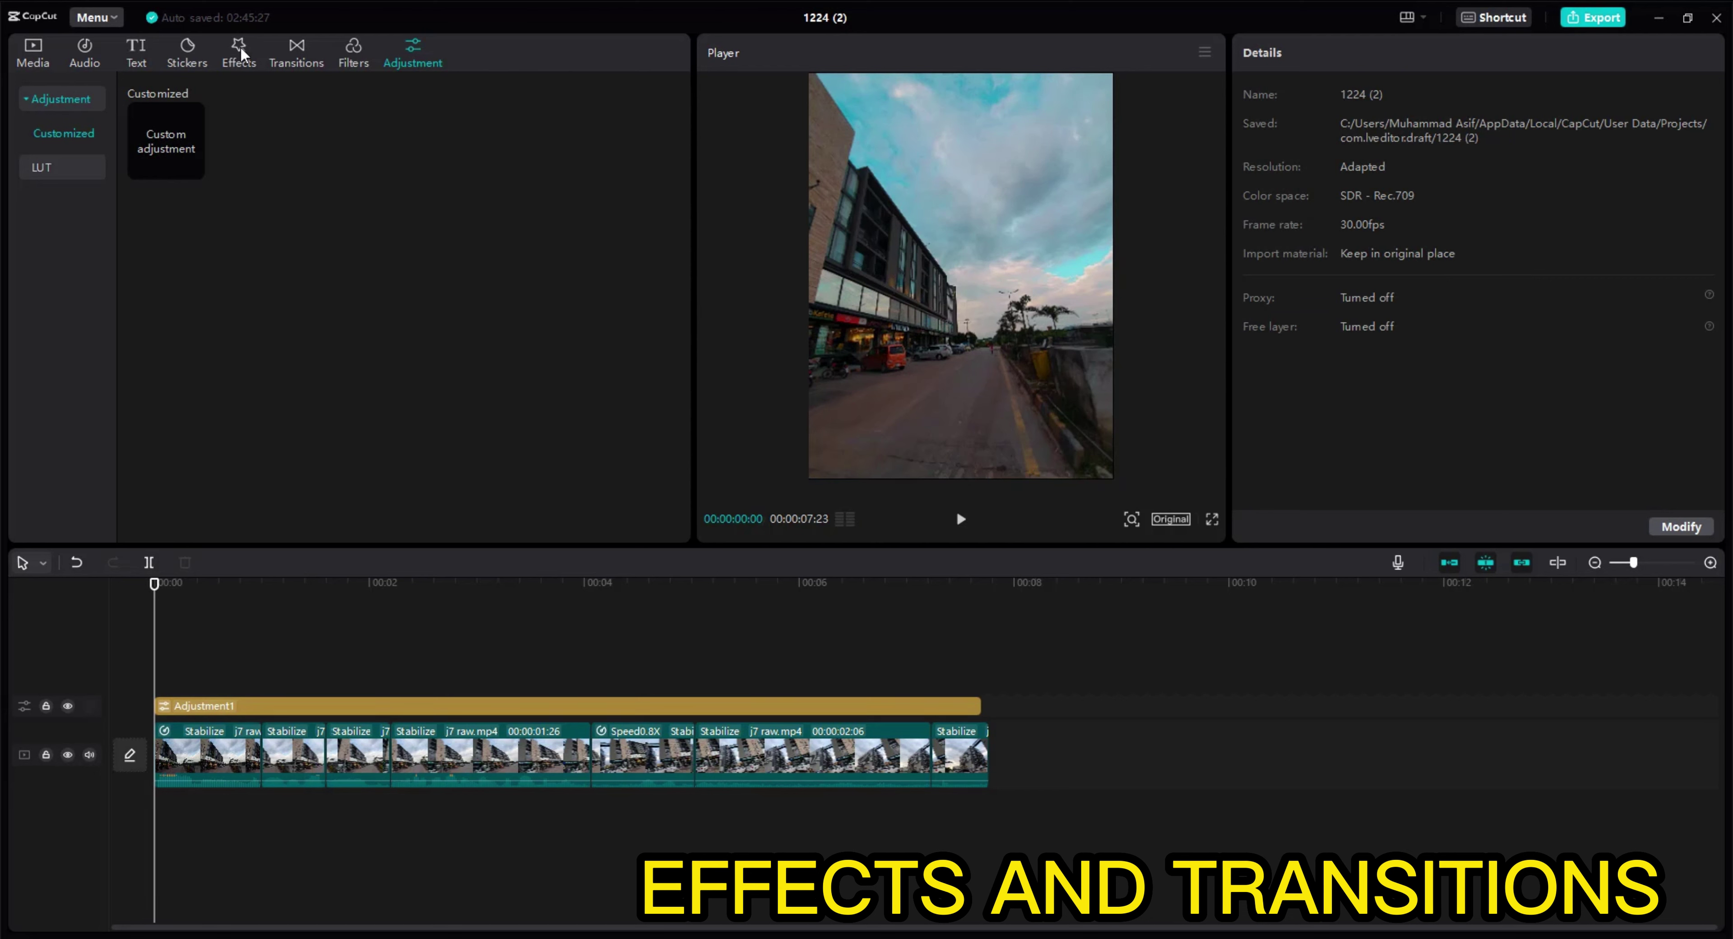
Open the Basic category of the video effects.
click(241, 54)
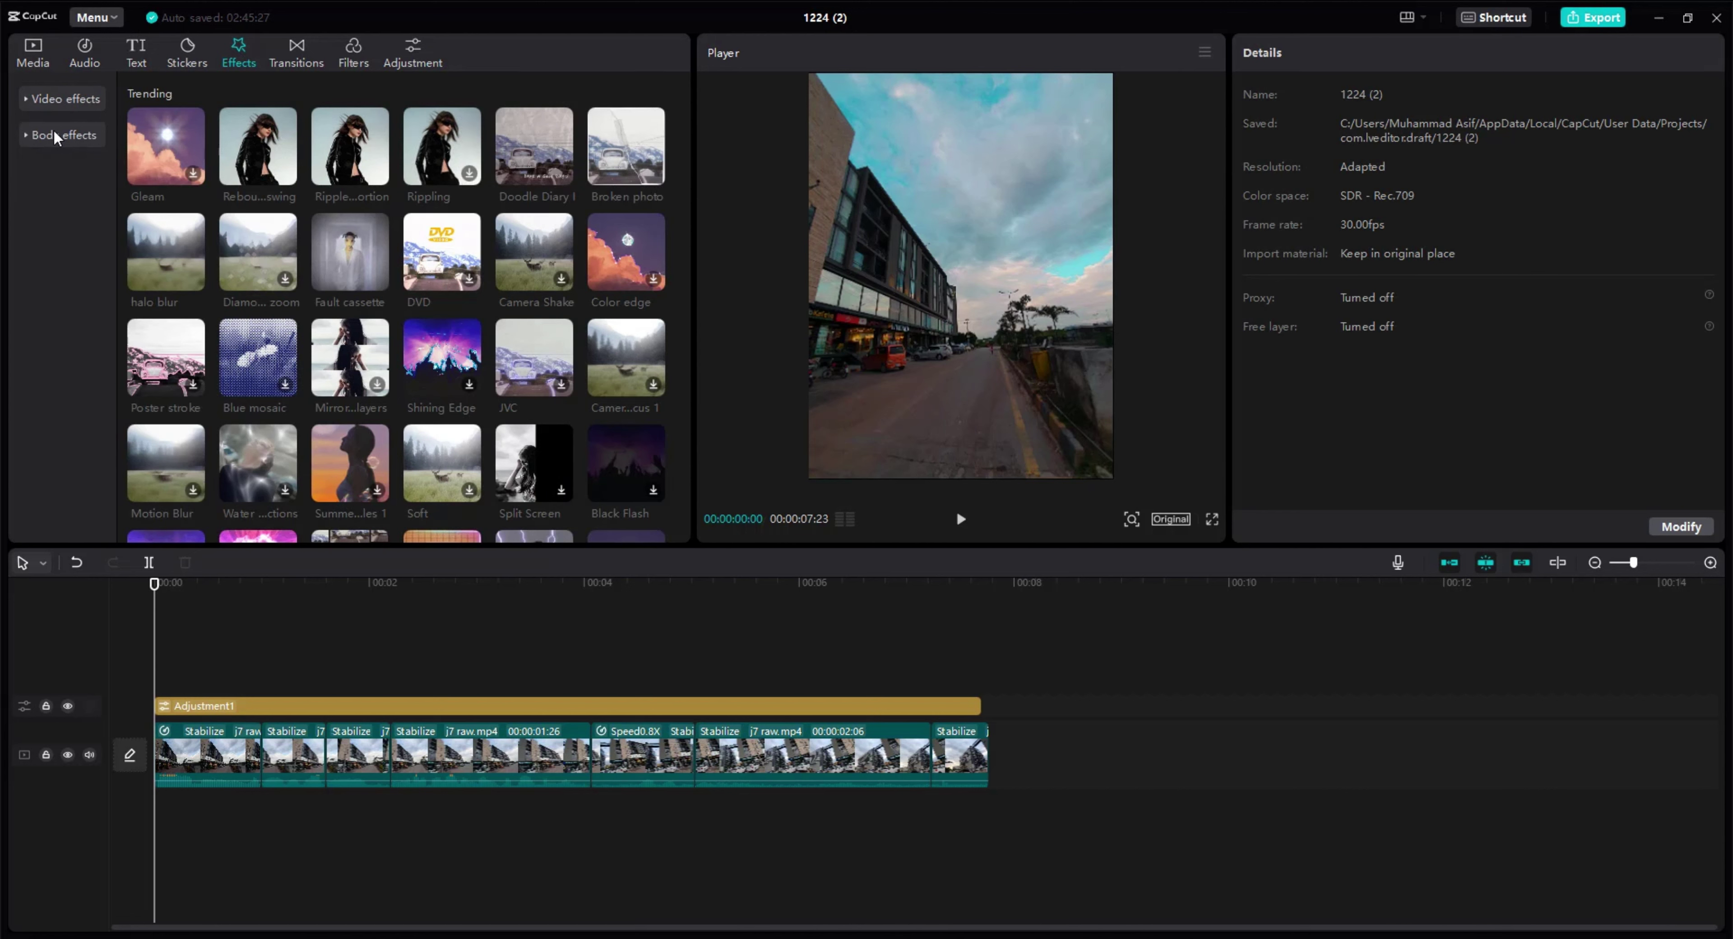
click(29, 105)
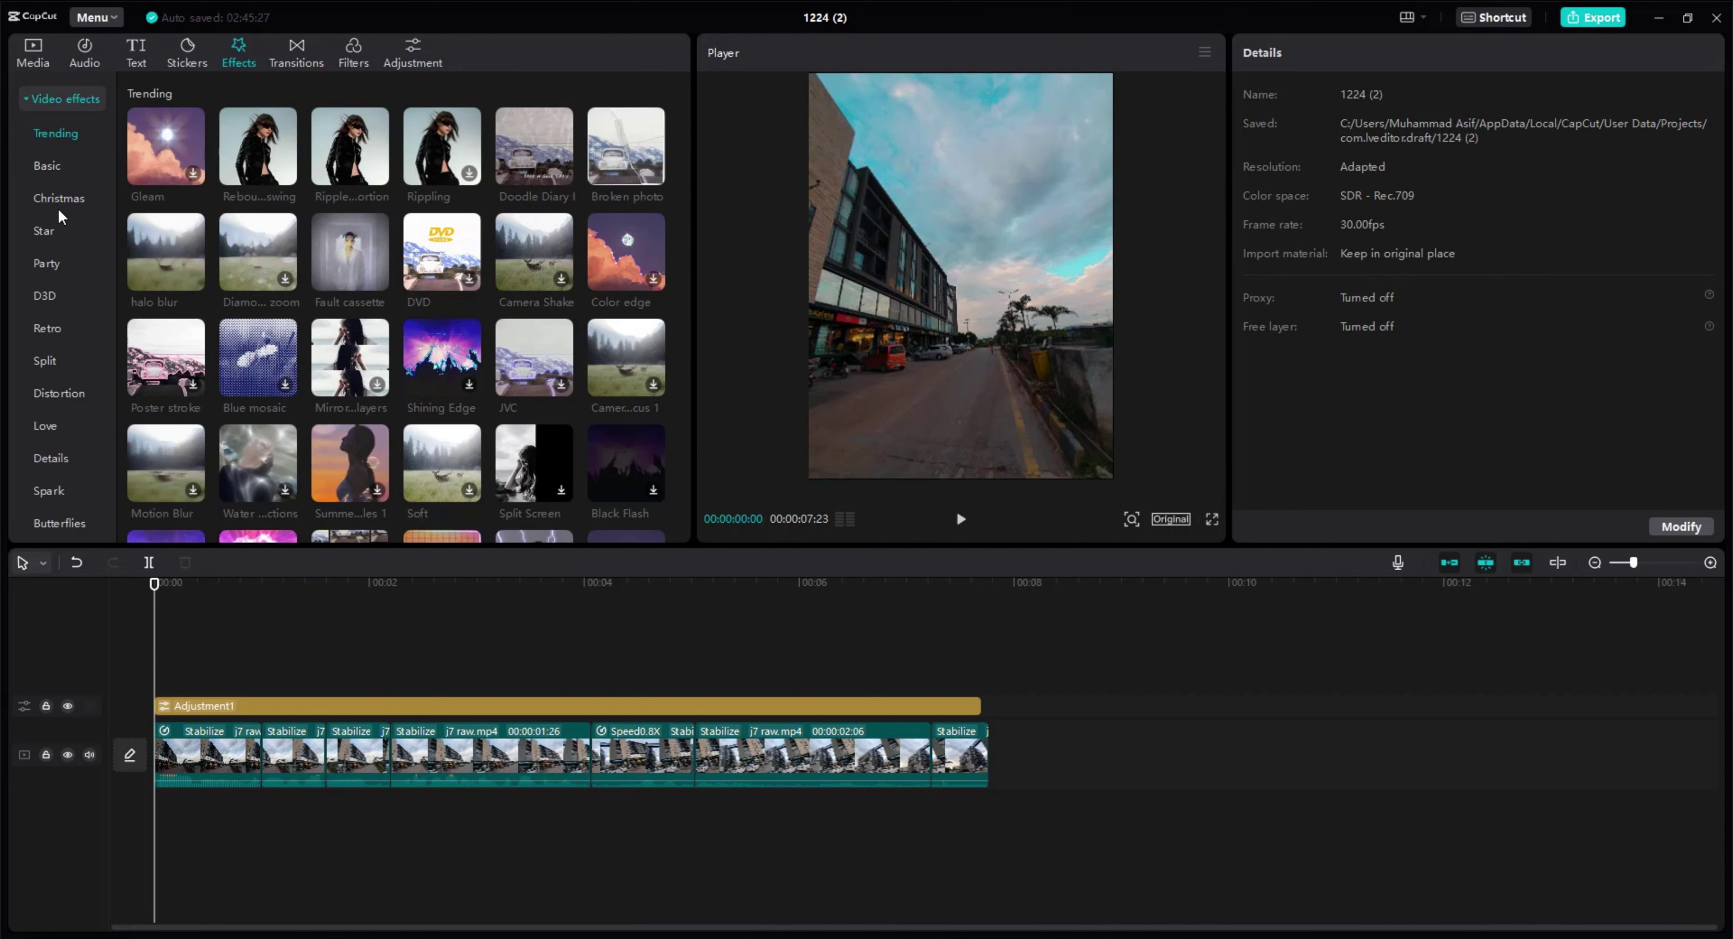
scroll(54, 242, down, 5)
scroll(88, 427, up, 5)
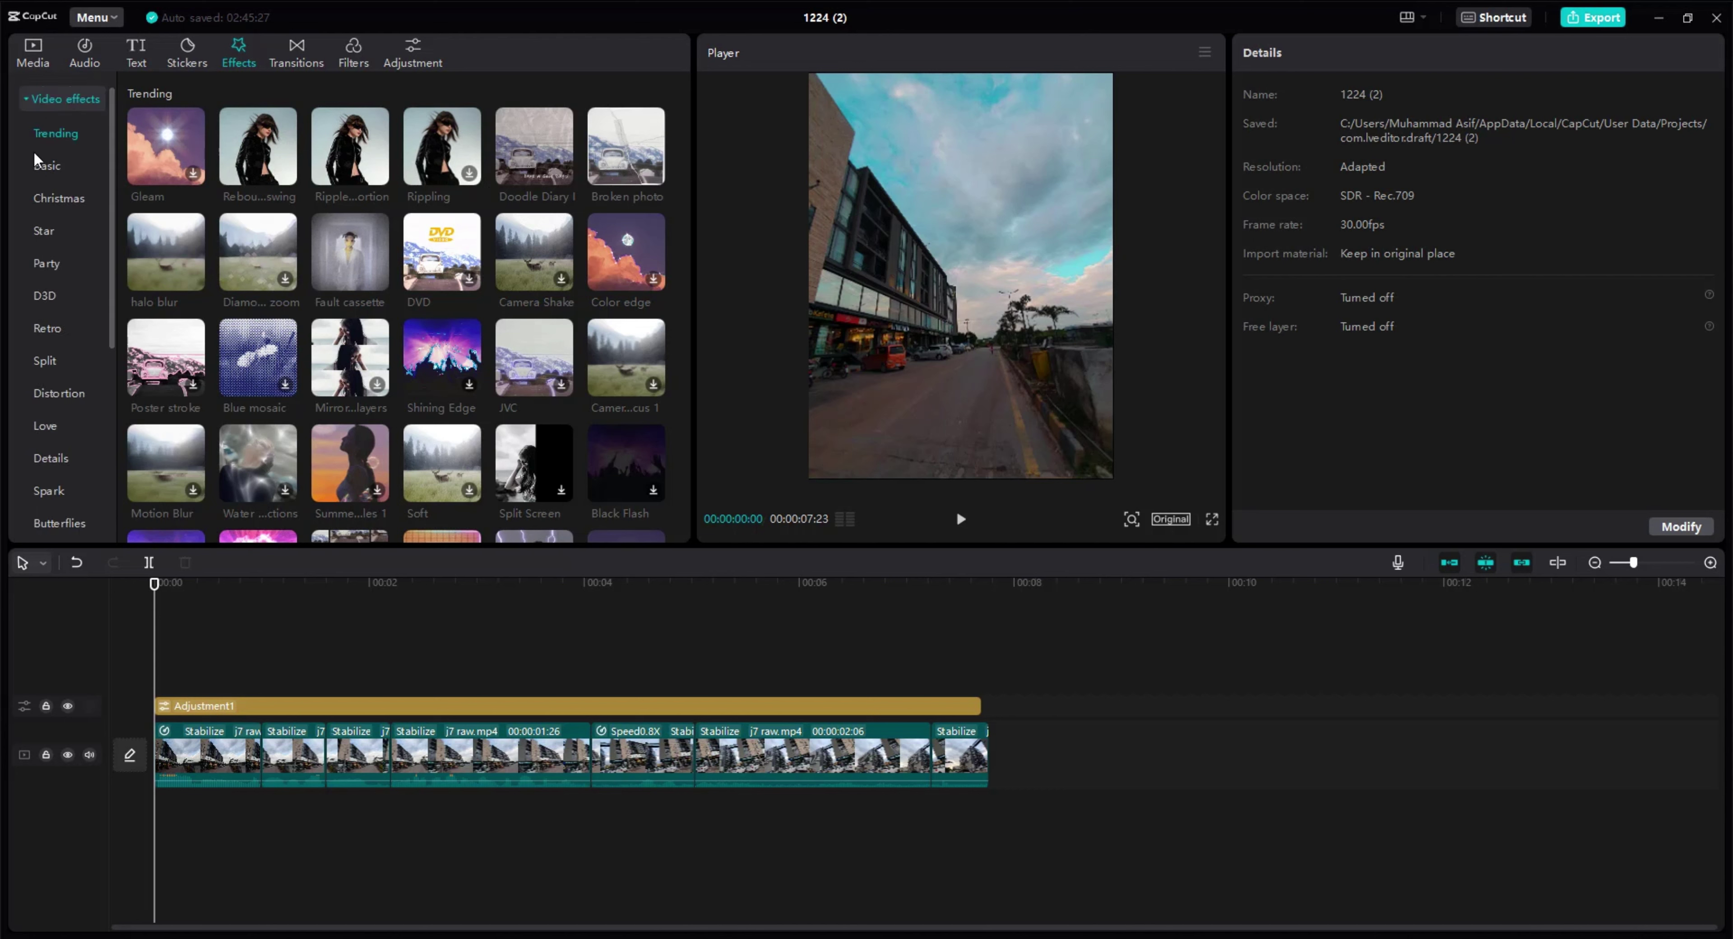
click(47, 167)
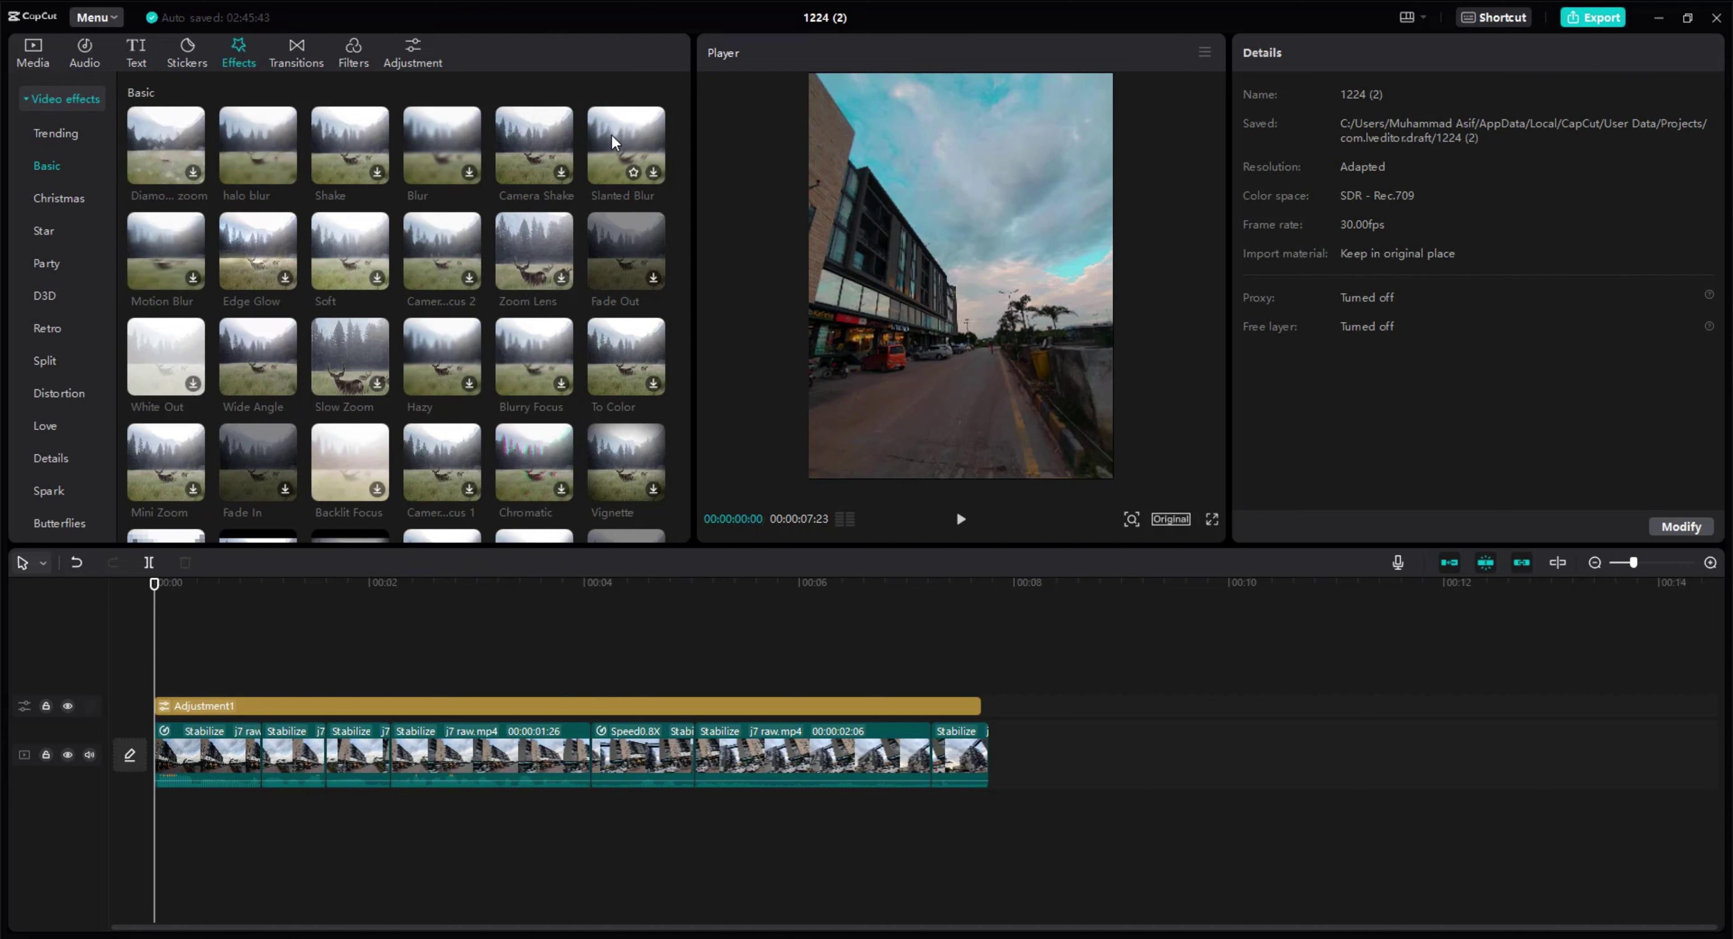
Try the Slanted Blur effect near the start of the timeline, play it back, and delete it.
drag(611, 134, 167, 664)
key(space)
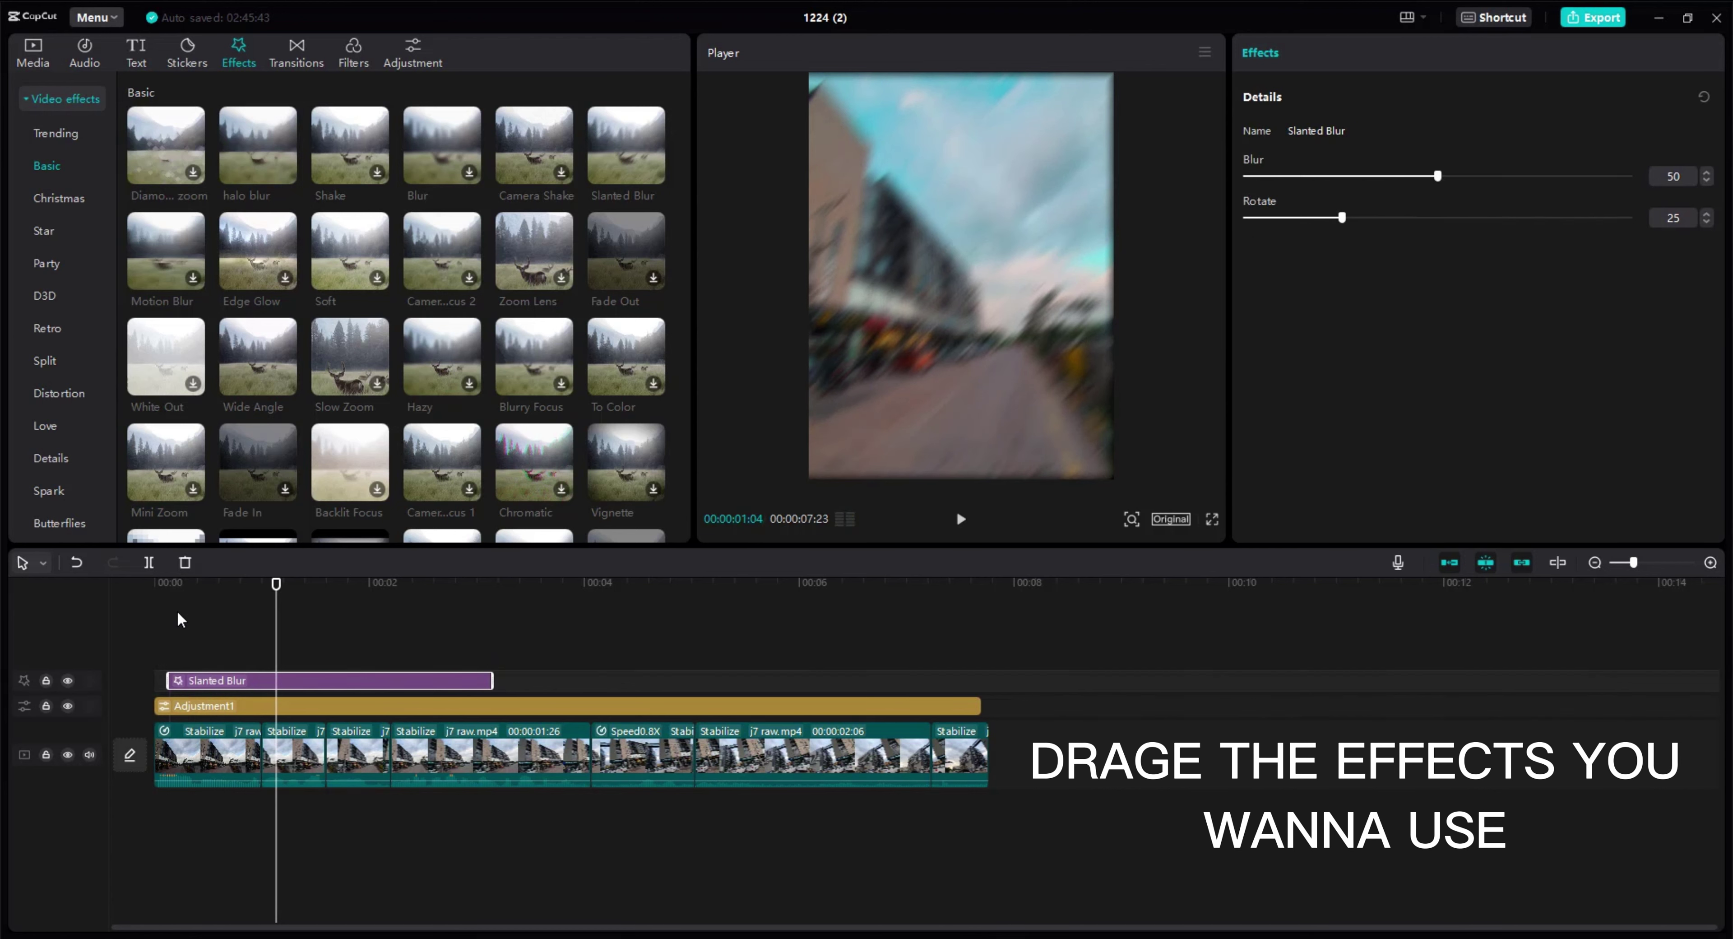
key(Delete)
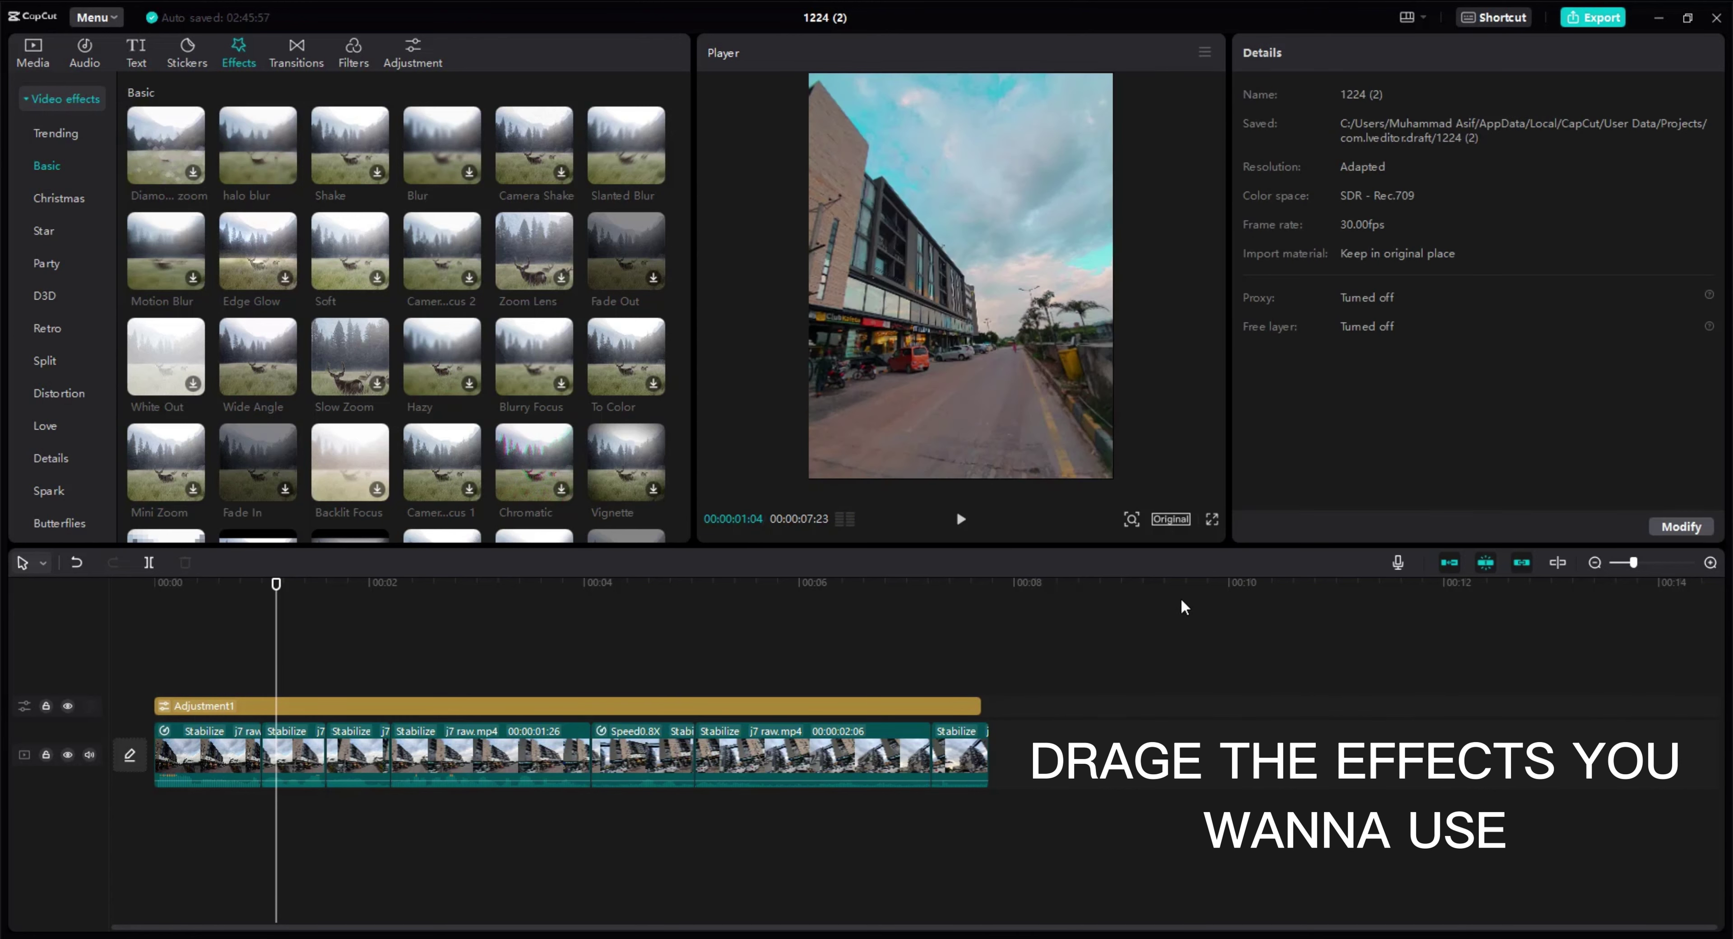
Add the halo blur effect at the start of the timeline and play through it.
click(242, 150)
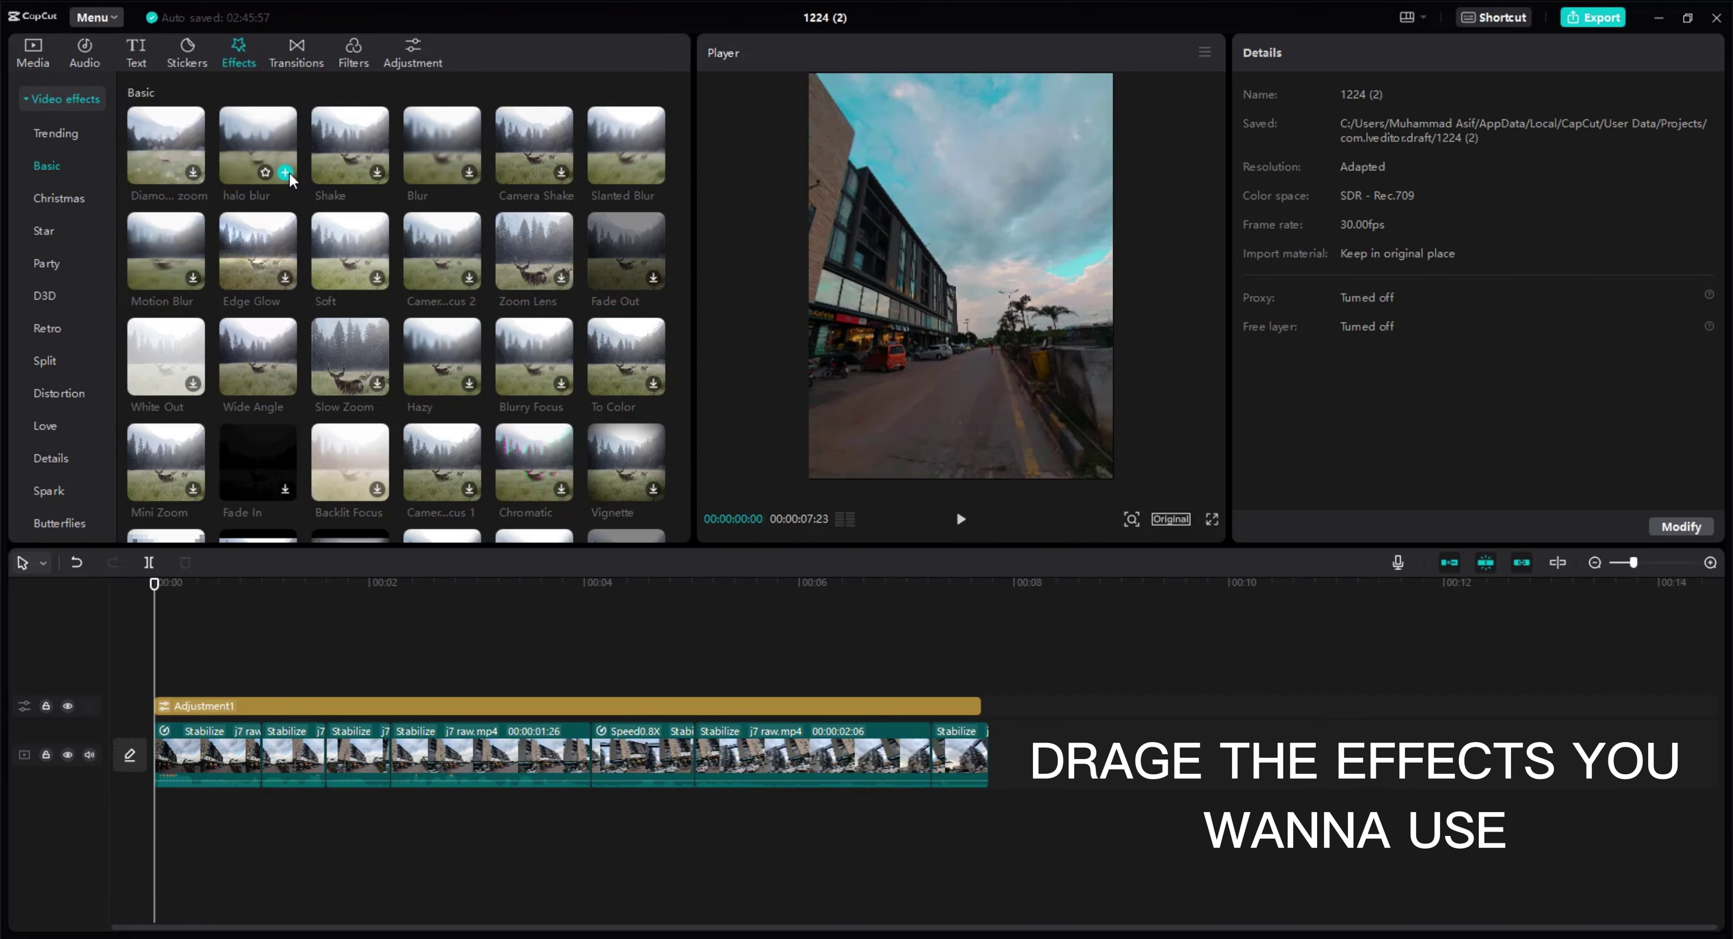
click(285, 172)
key(space)
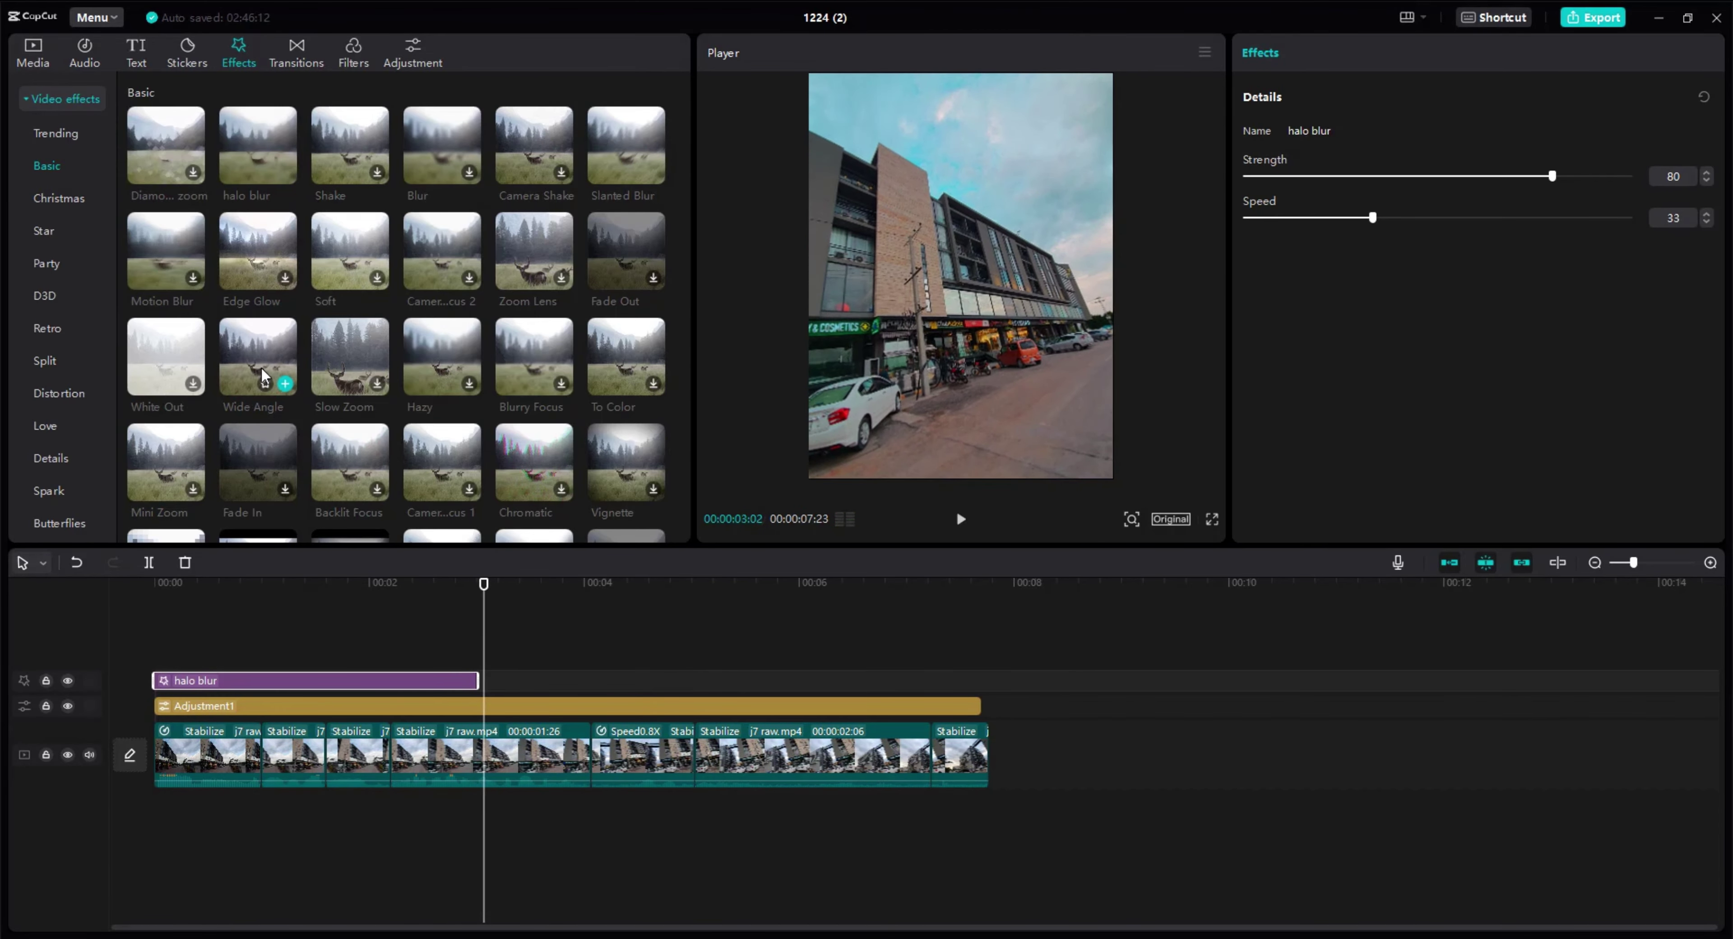
Add the Pulse Bars effect, move it above halo blur at the timeline start, and play back the opening.
scroll(340, 377, down, 4)
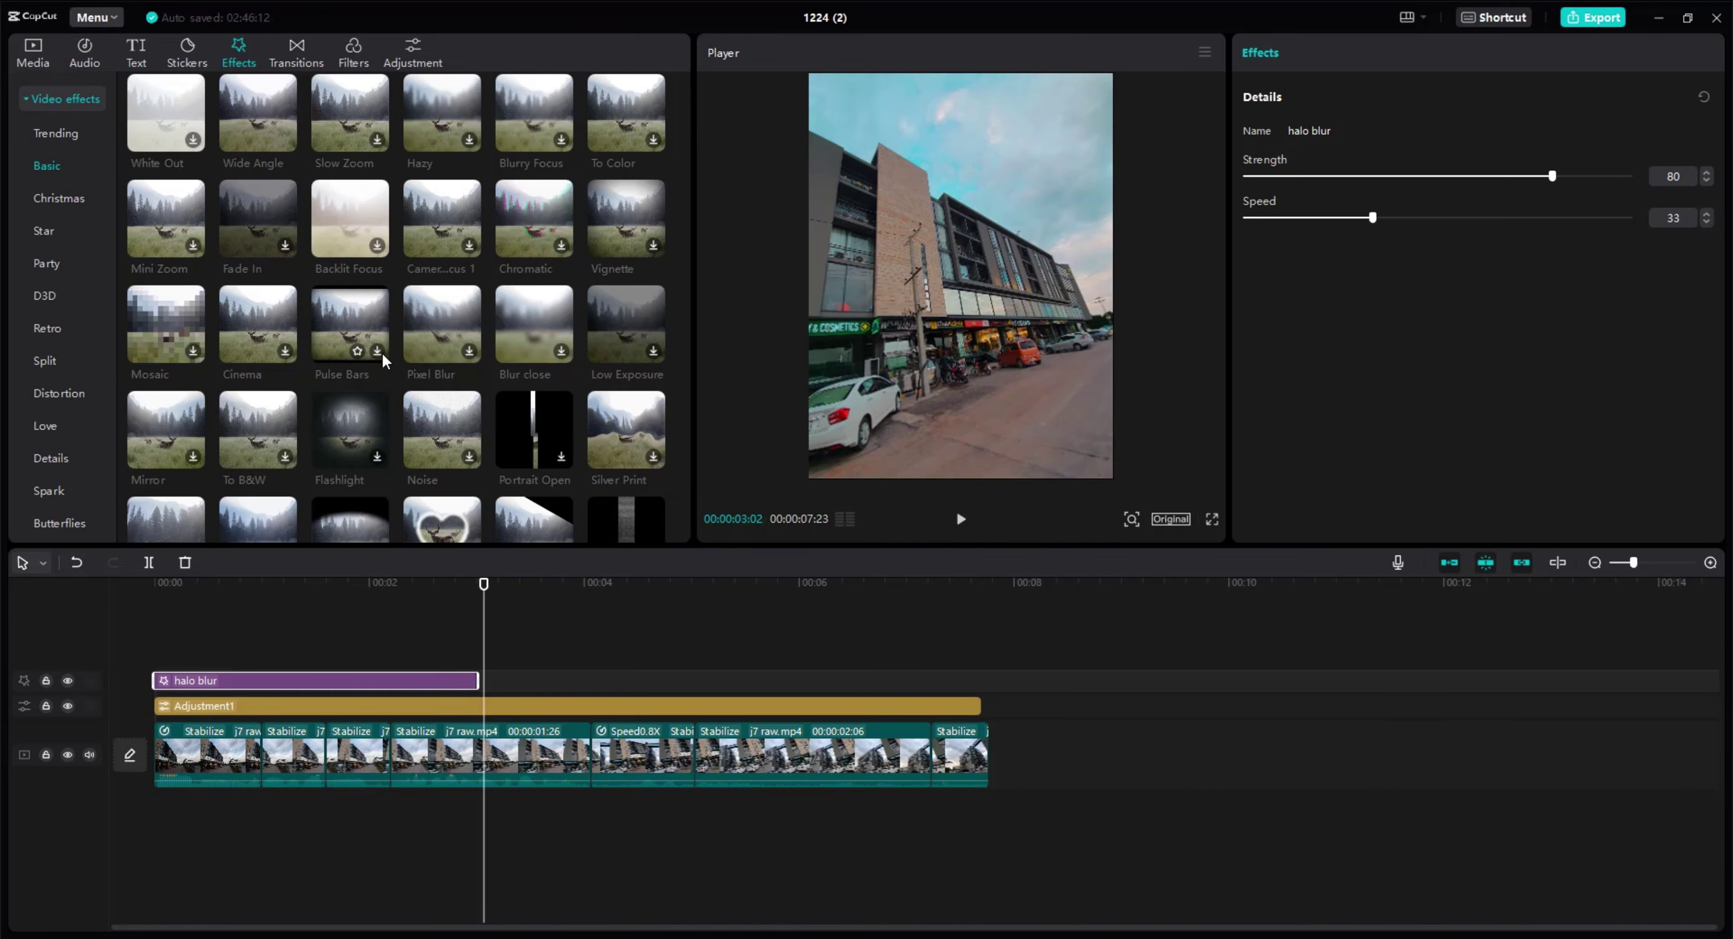
click(363, 333)
click(377, 351)
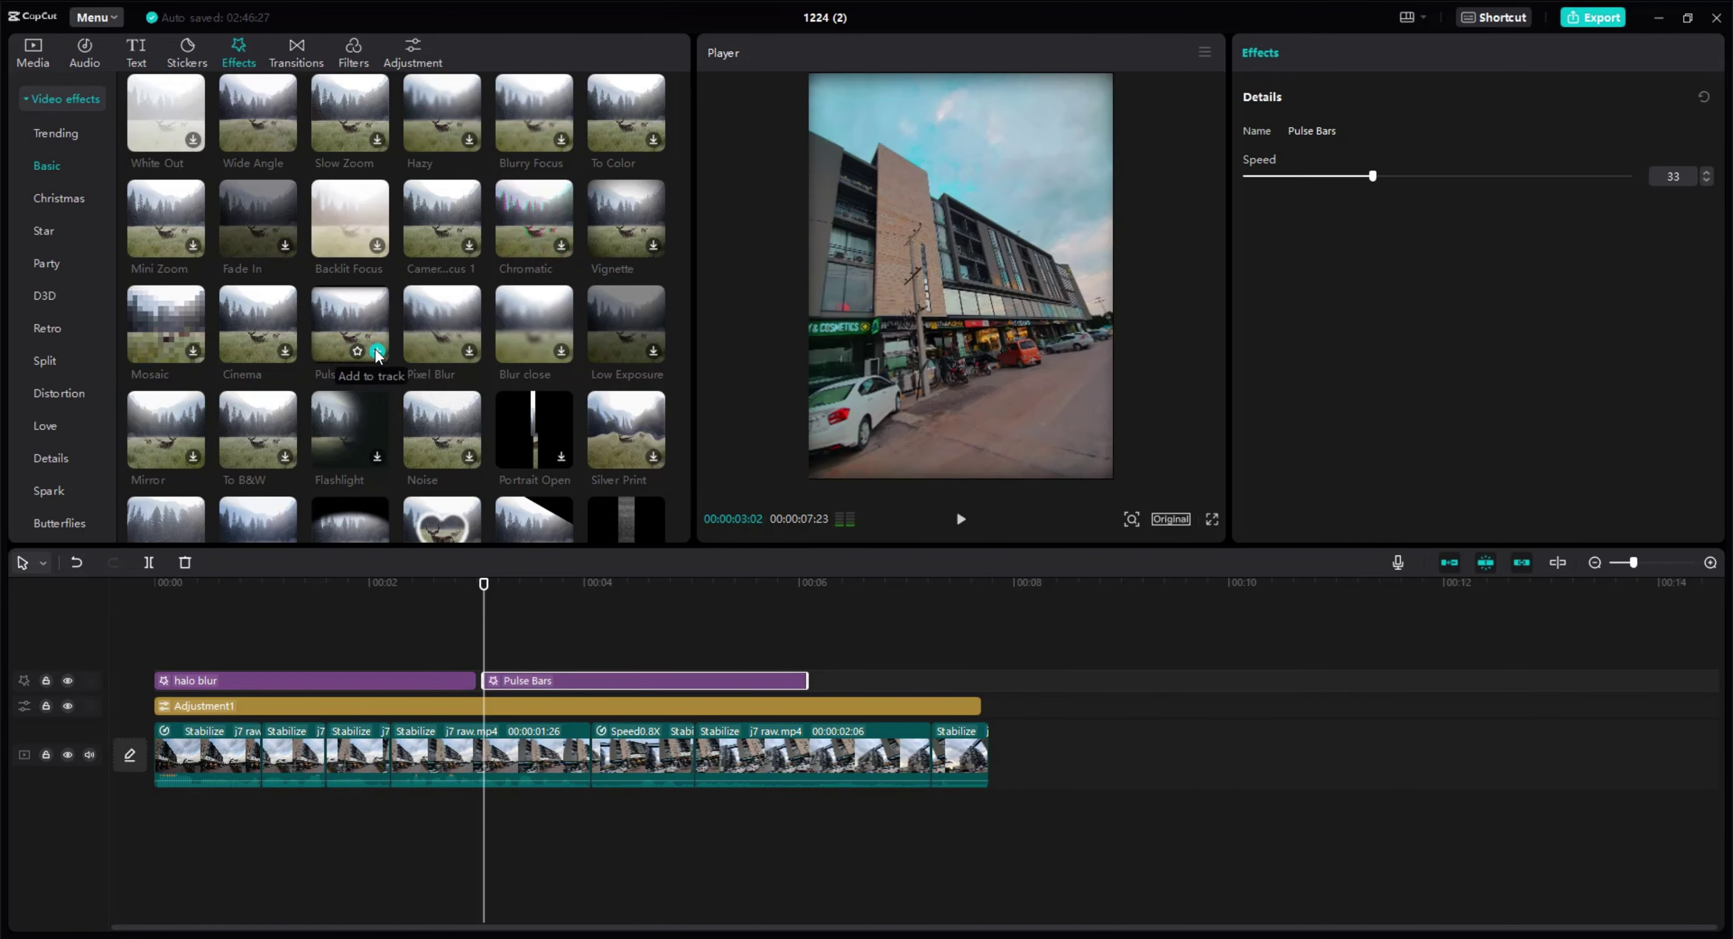
drag(485, 680, 146, 664)
drag(489, 590, 100, 543)
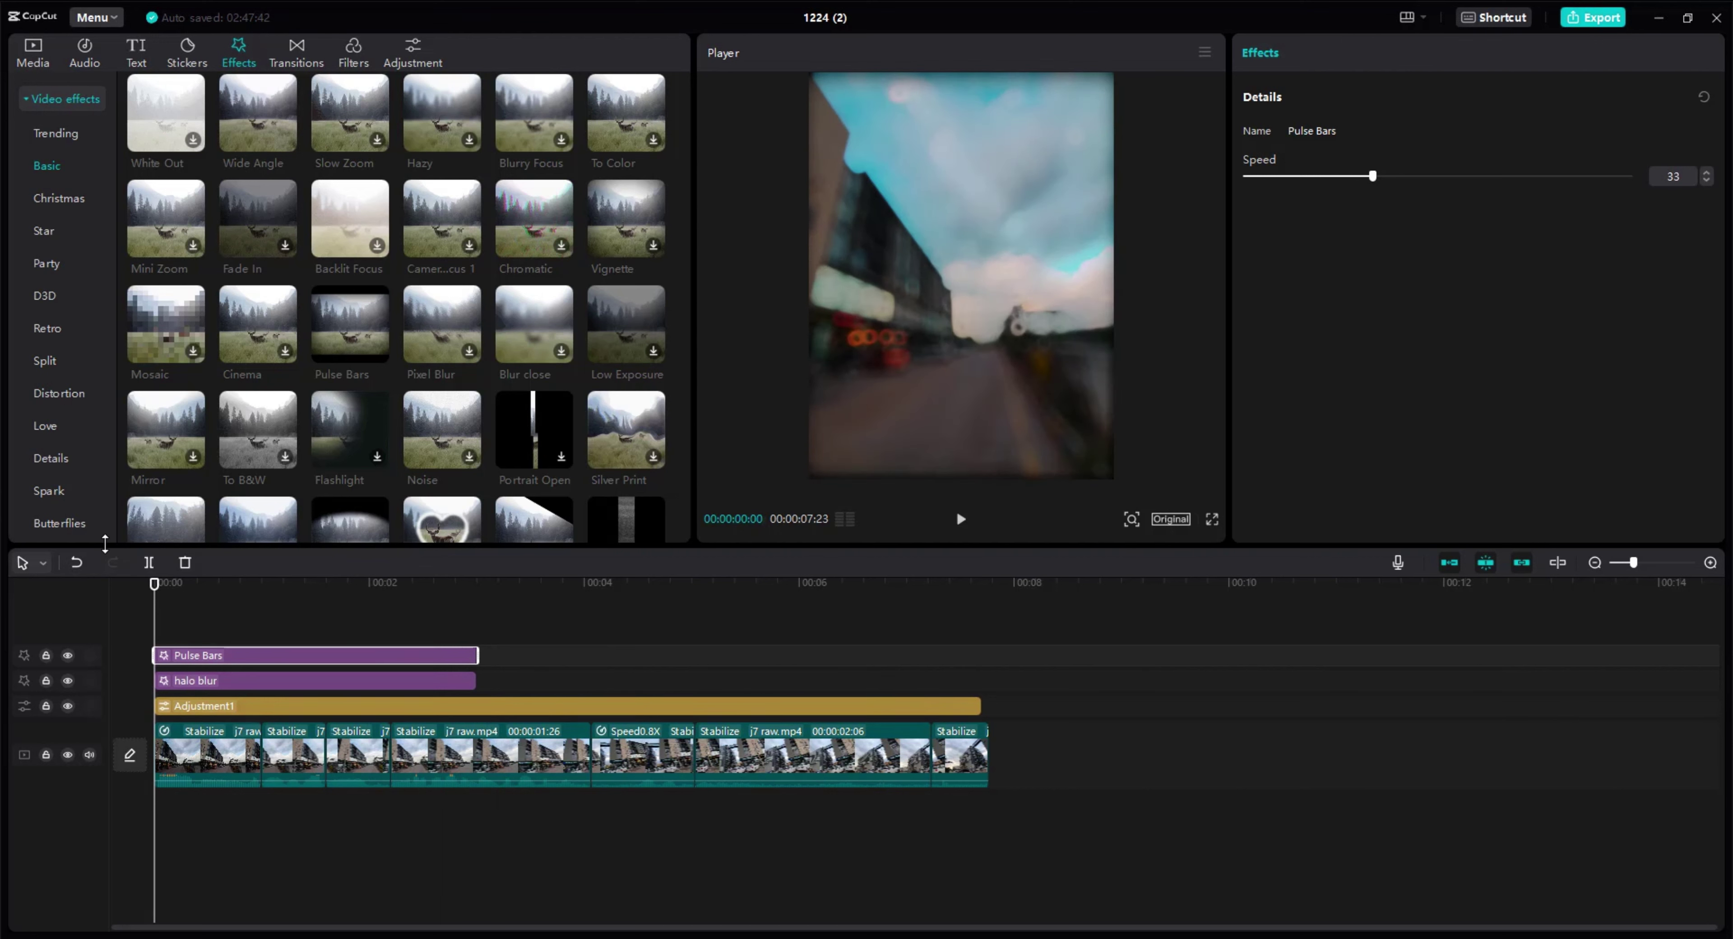
key(space)
key(space)
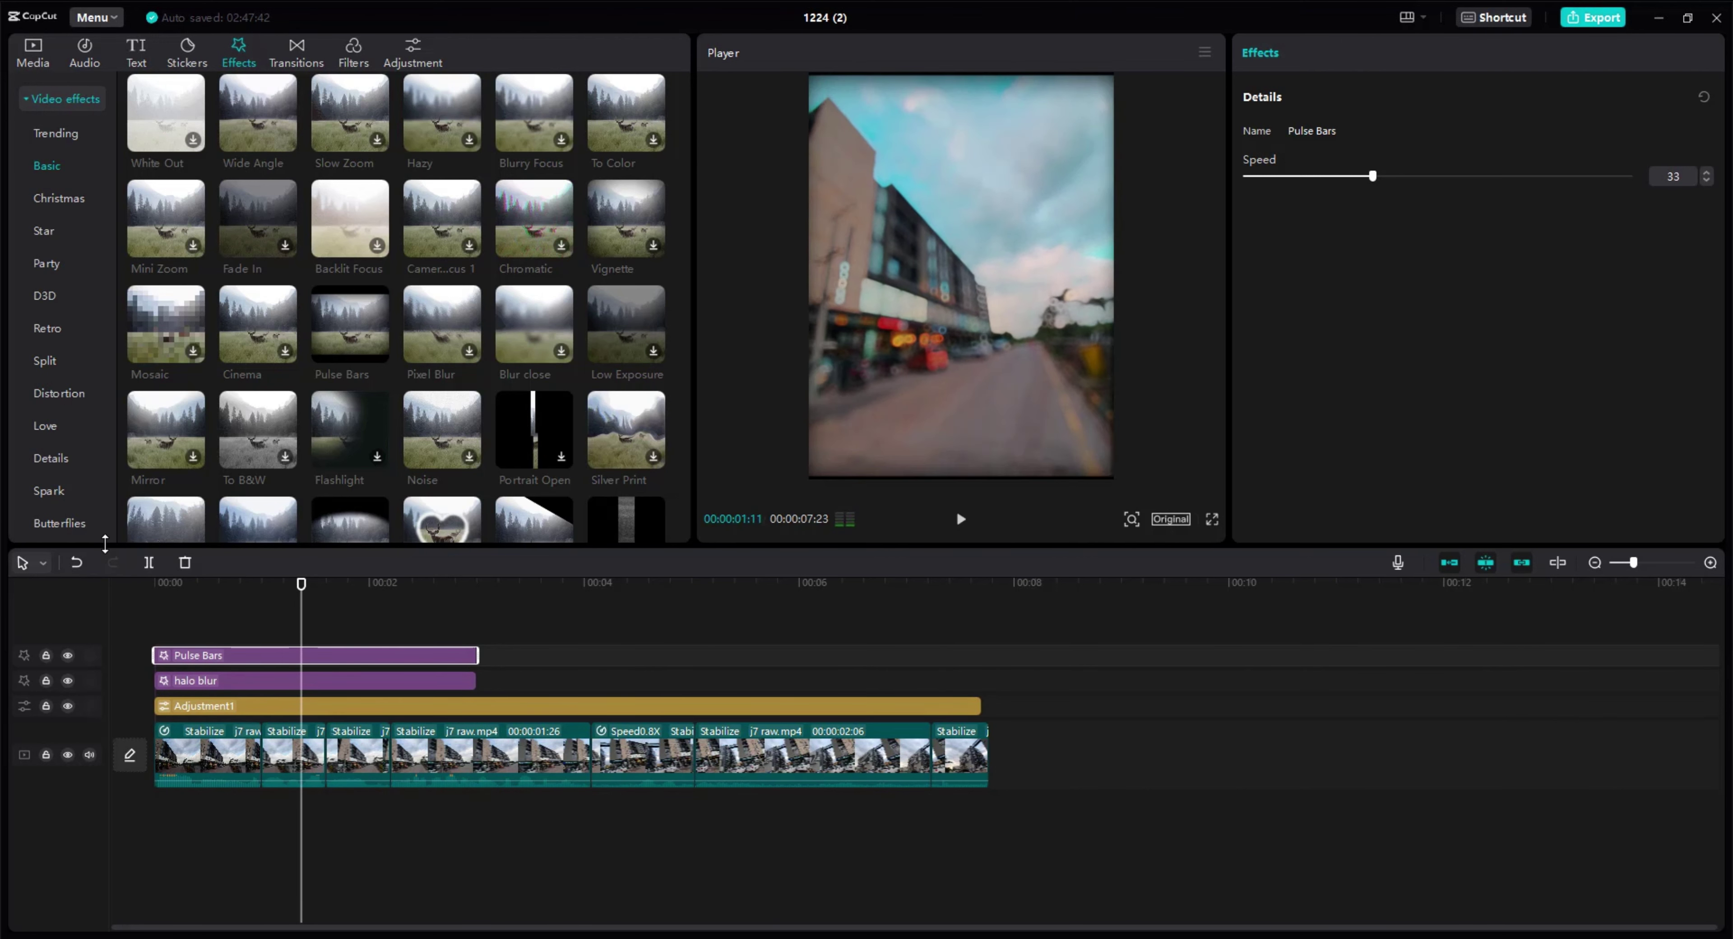
Set the Pulse Bars effect's speed to 9 and play back the result.
click(326, 680)
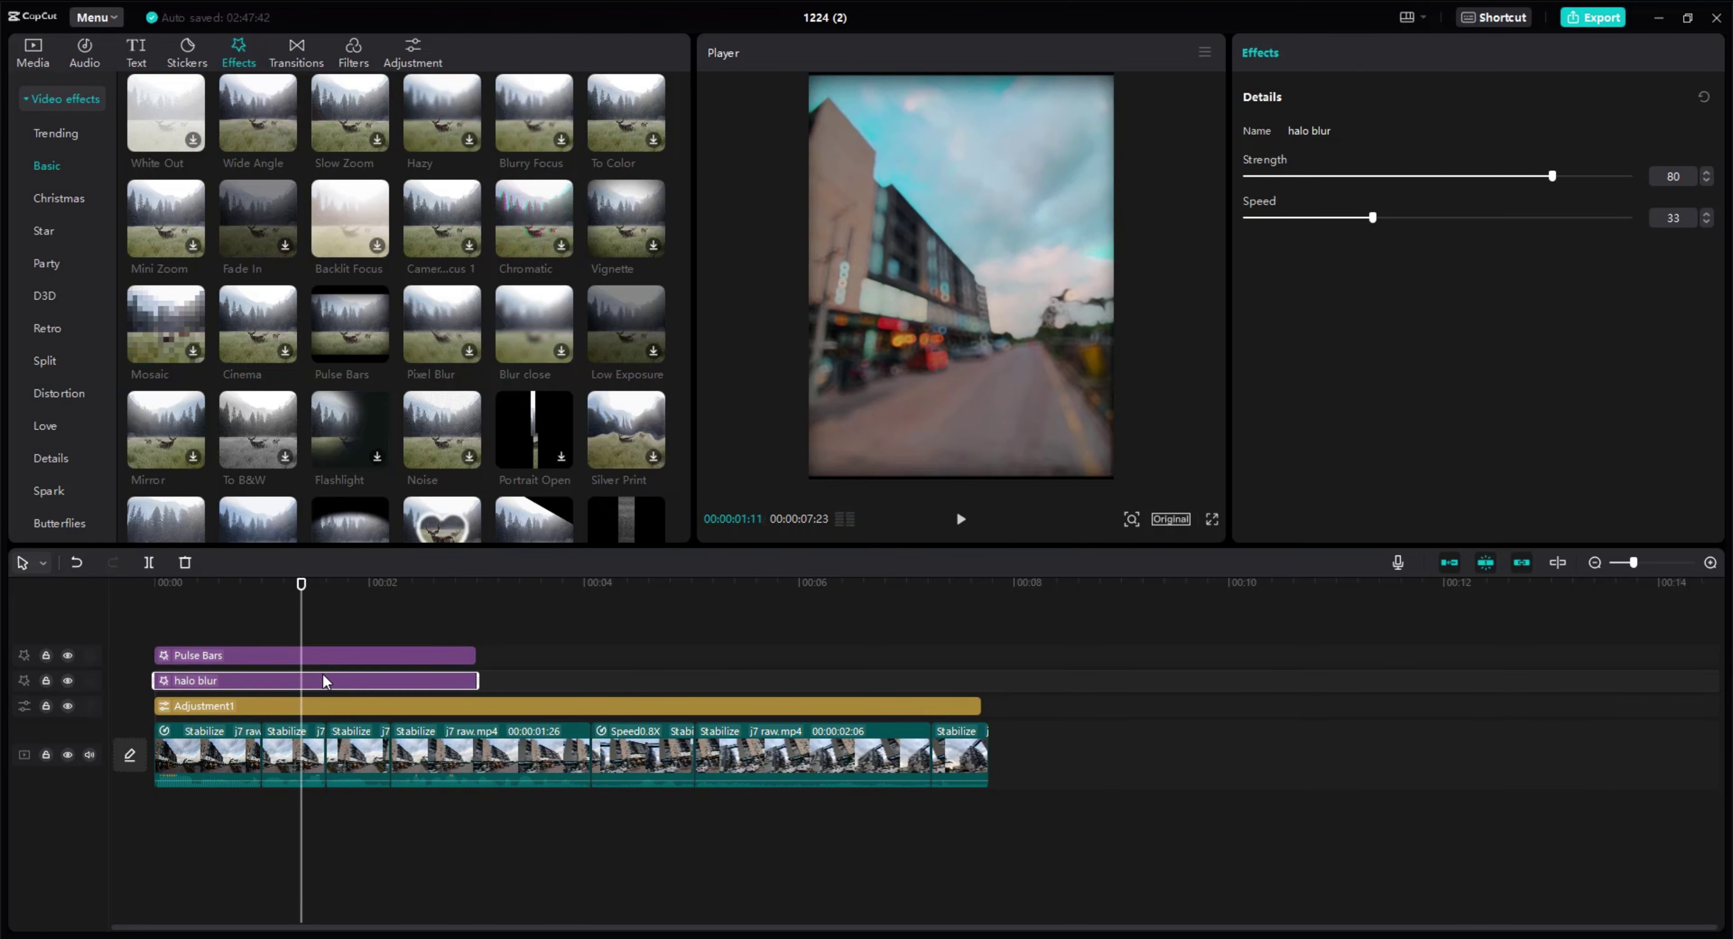
click(328, 656)
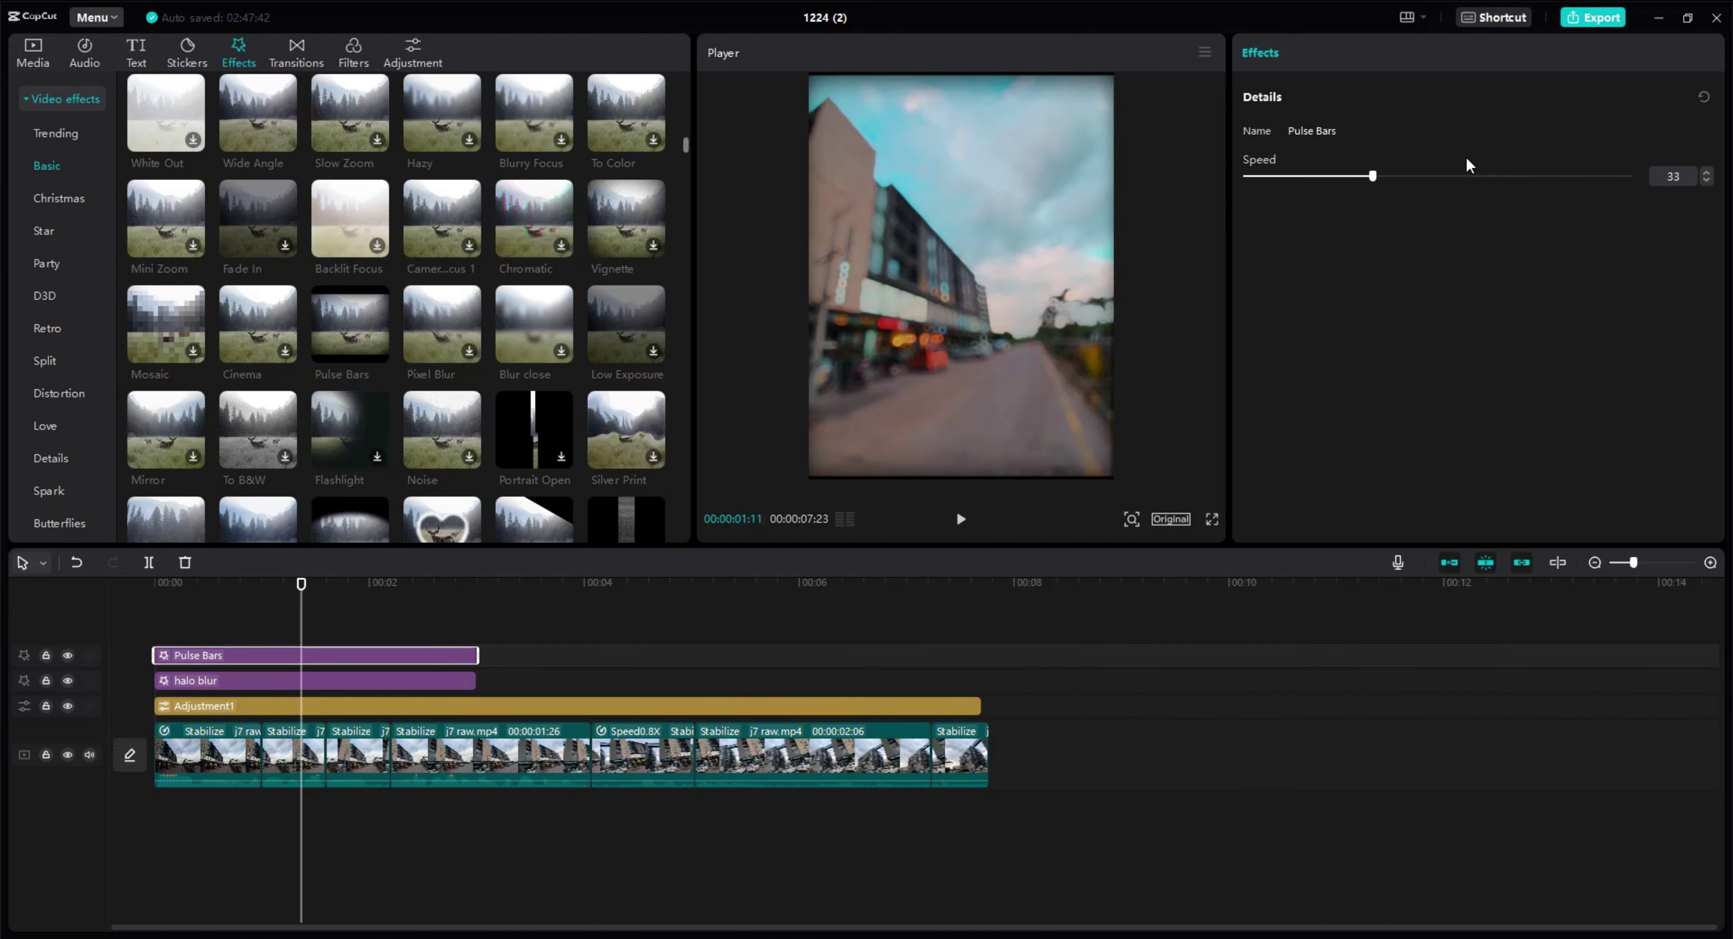
drag(1399, 175, 1256, 226)
key(space)
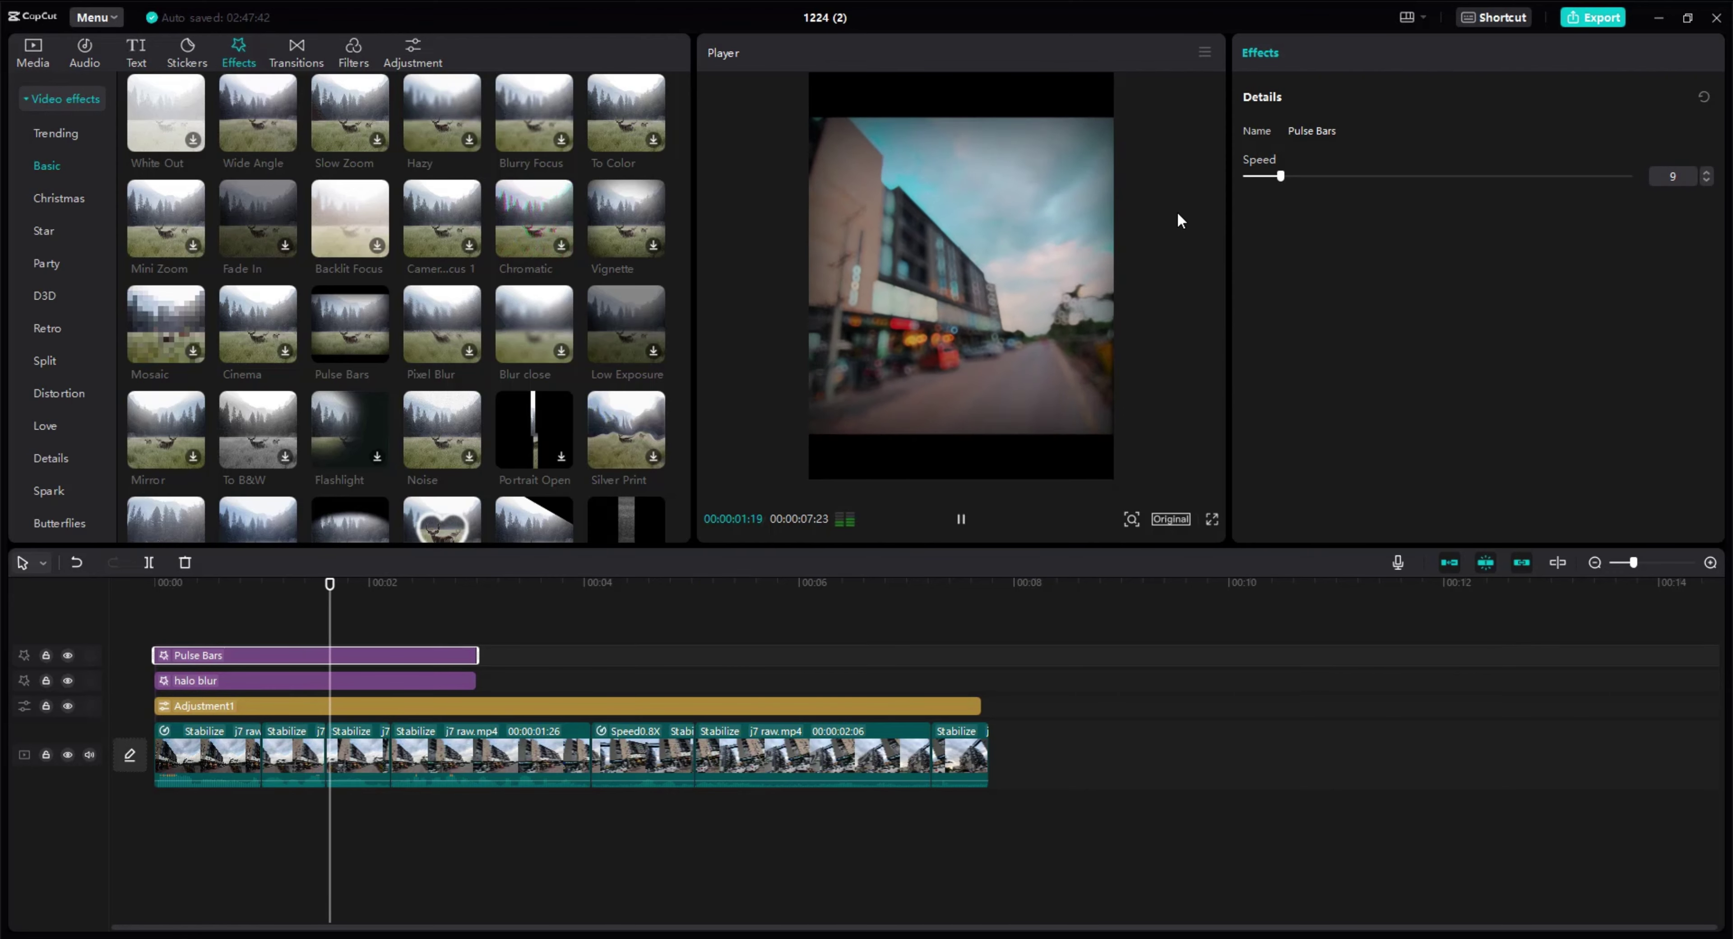
key(space)
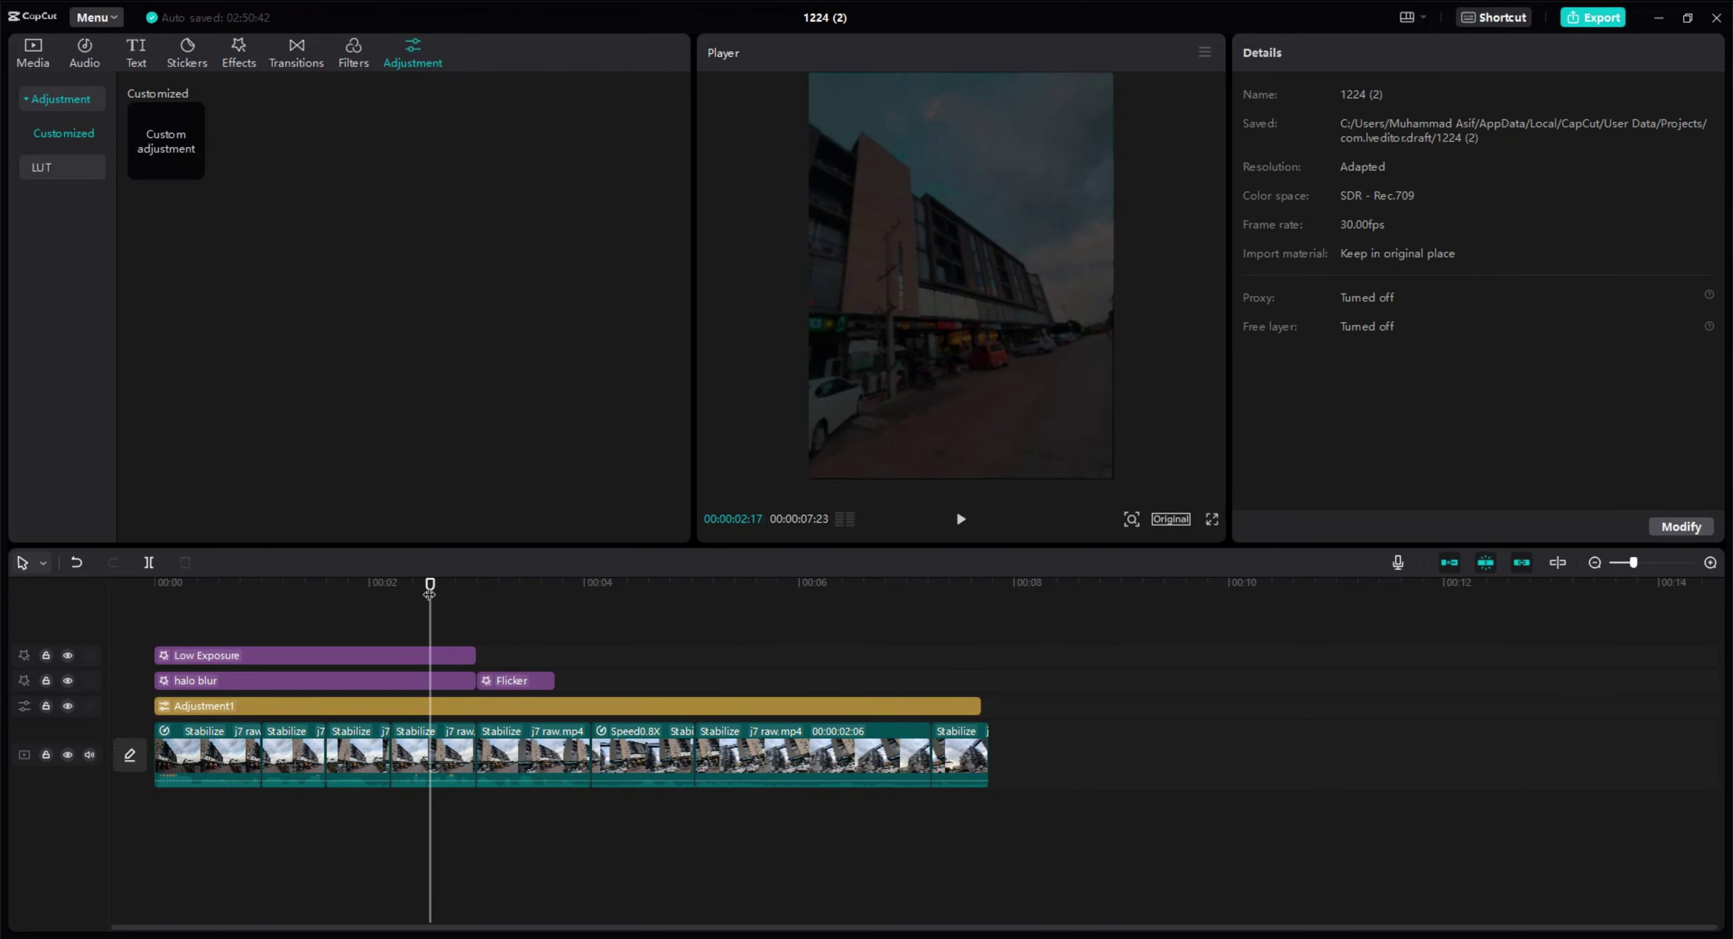
Add the Flashes transition at the cut at 00:00:03:00 and play the timeline from there.
drag(429, 592, 475, 618)
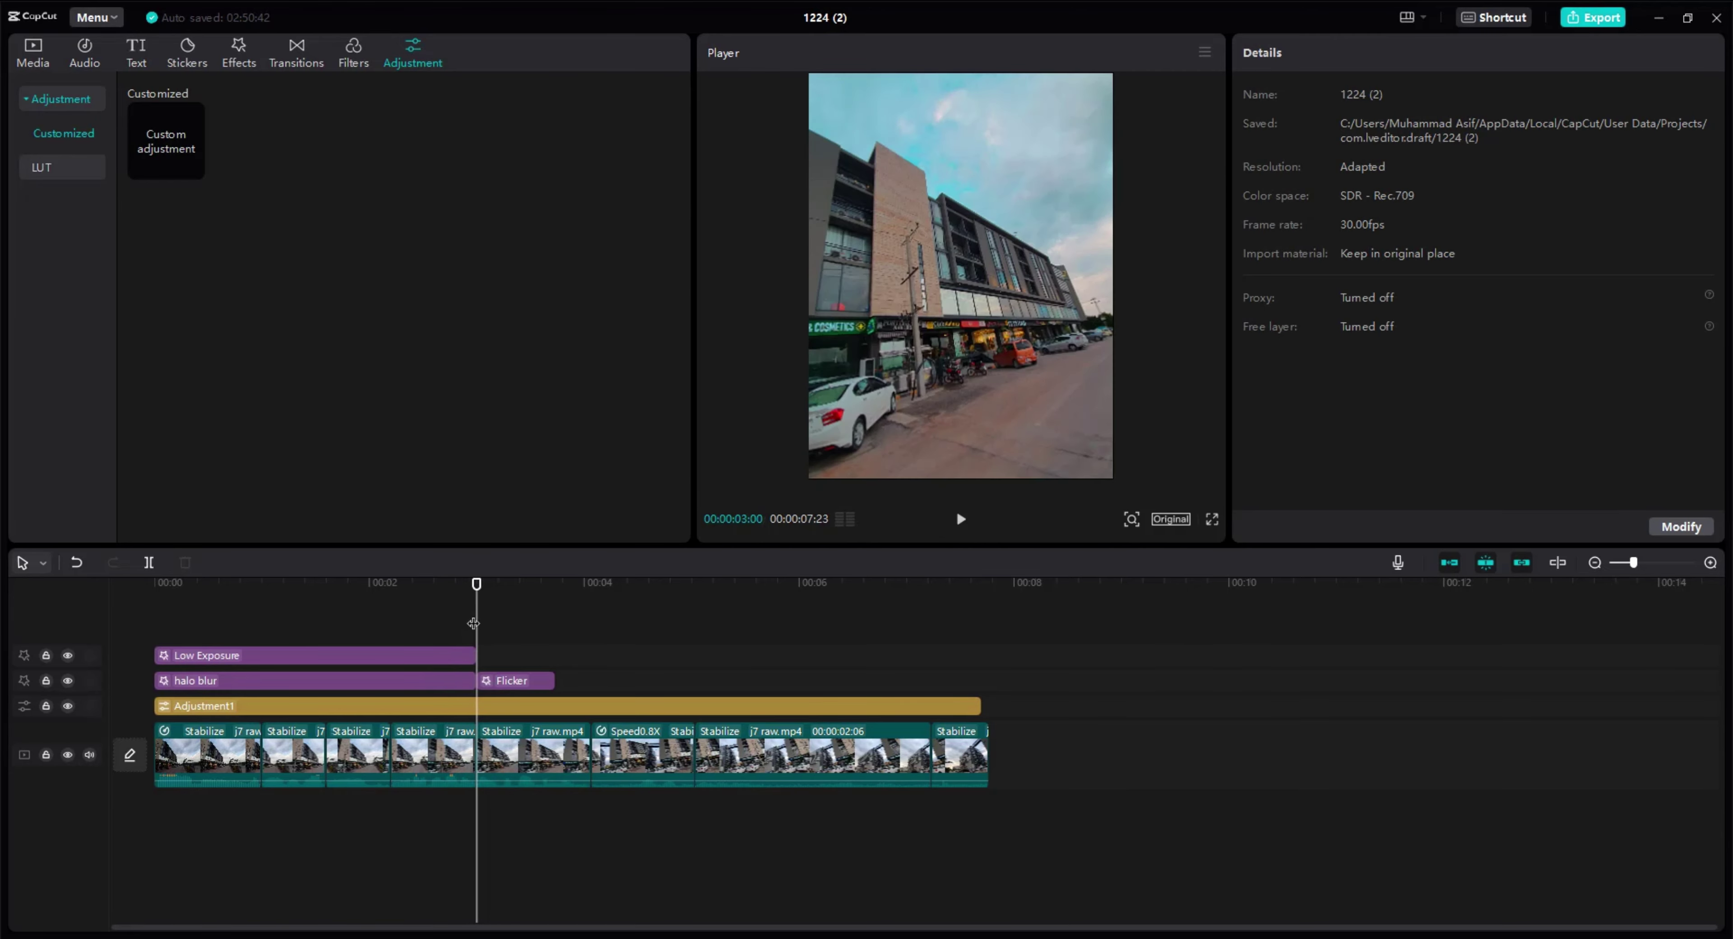
click(300, 50)
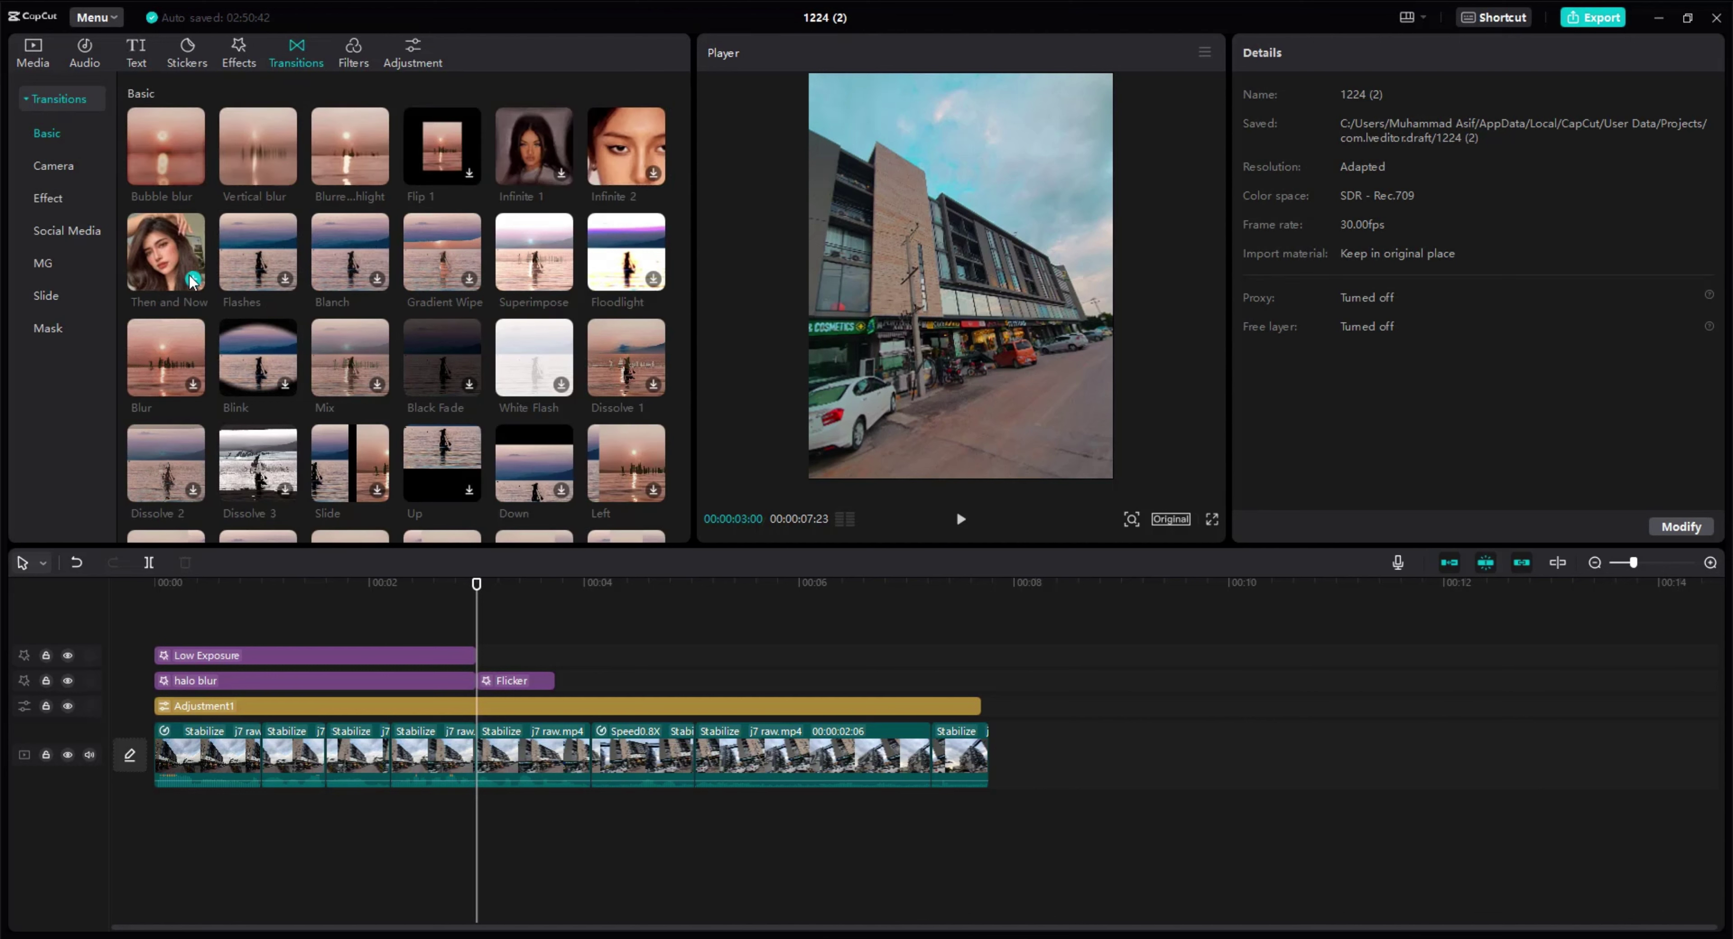
click(286, 278)
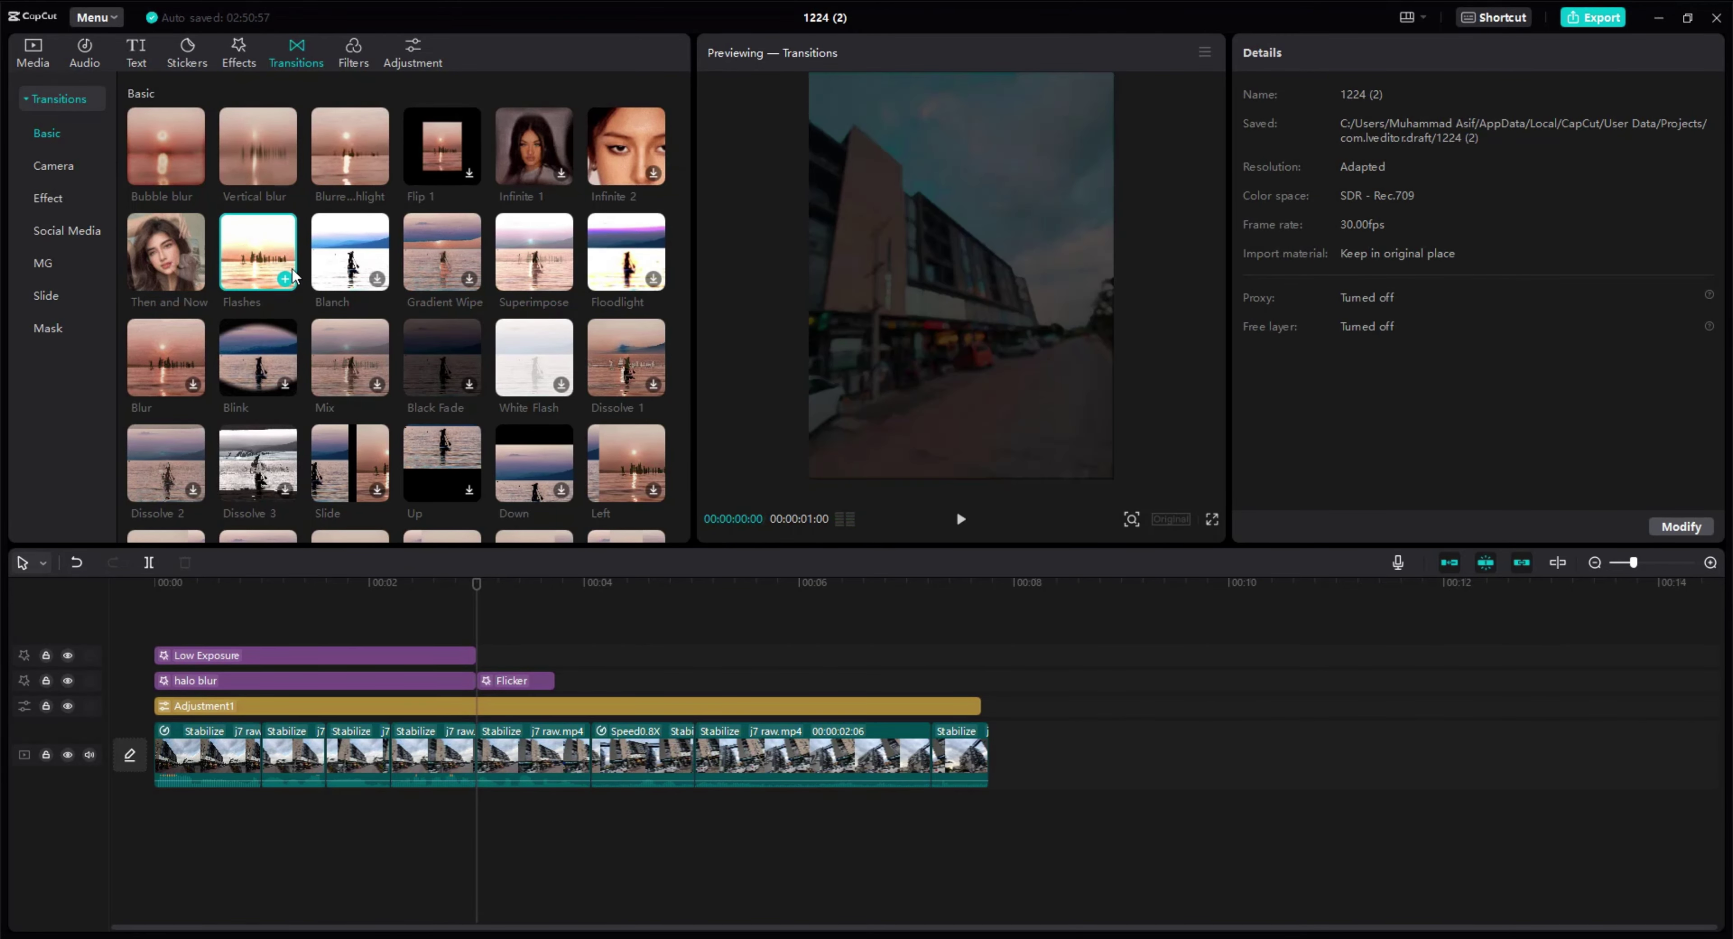
click(285, 277)
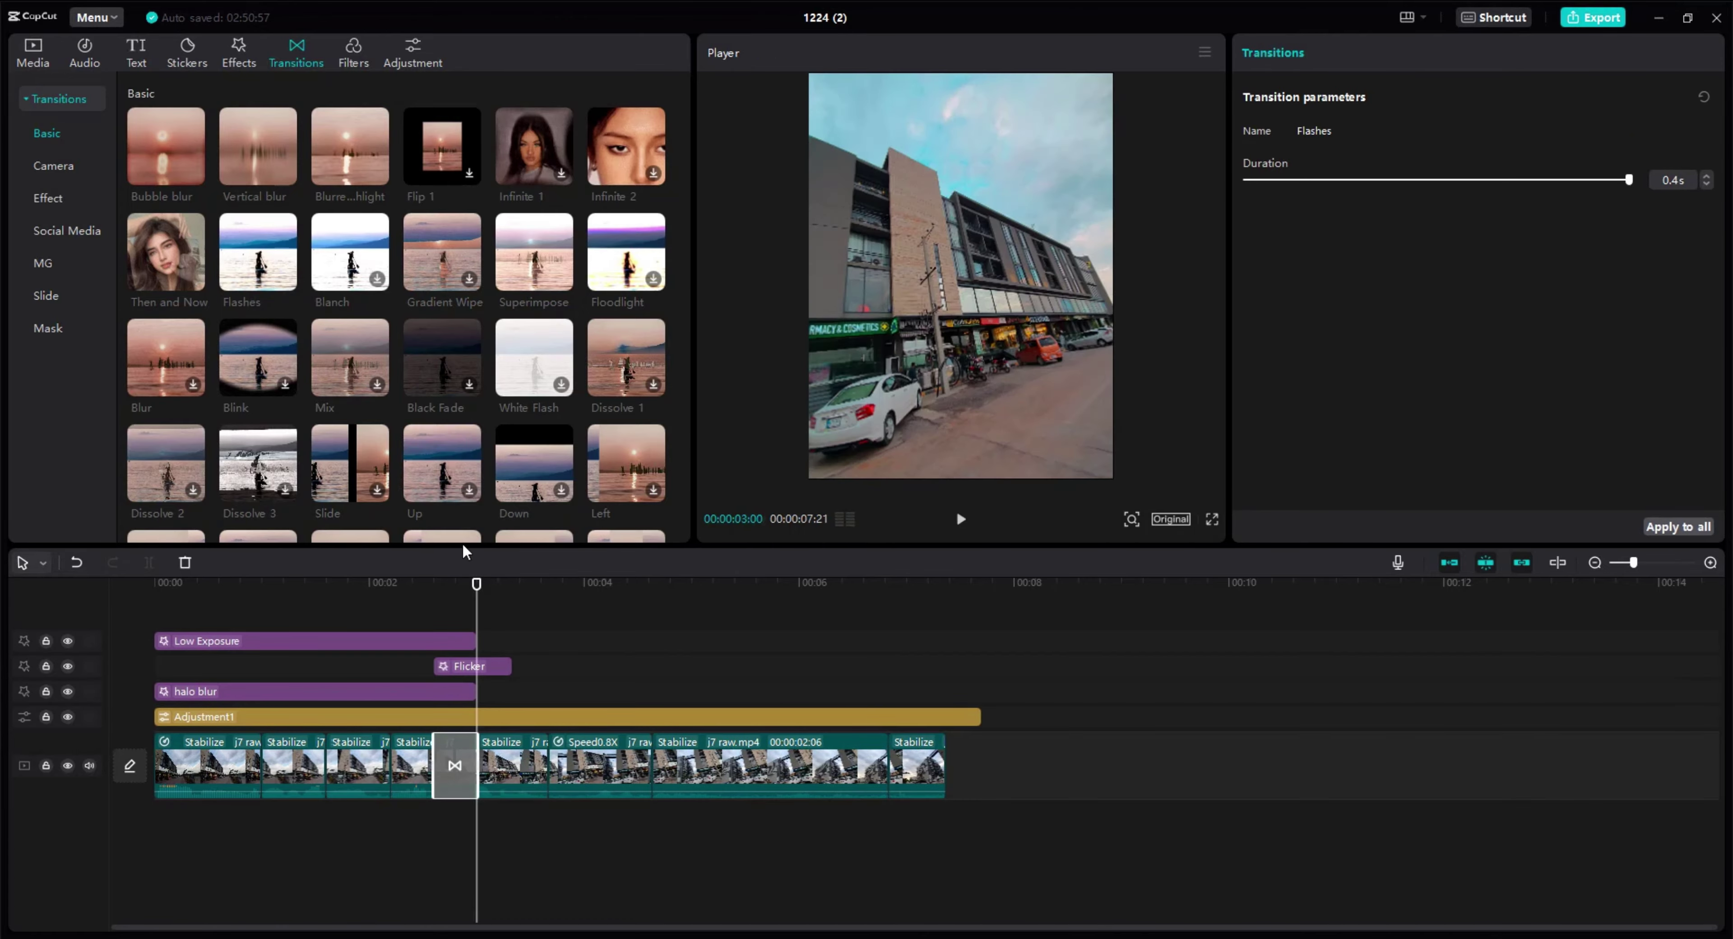
key(space)
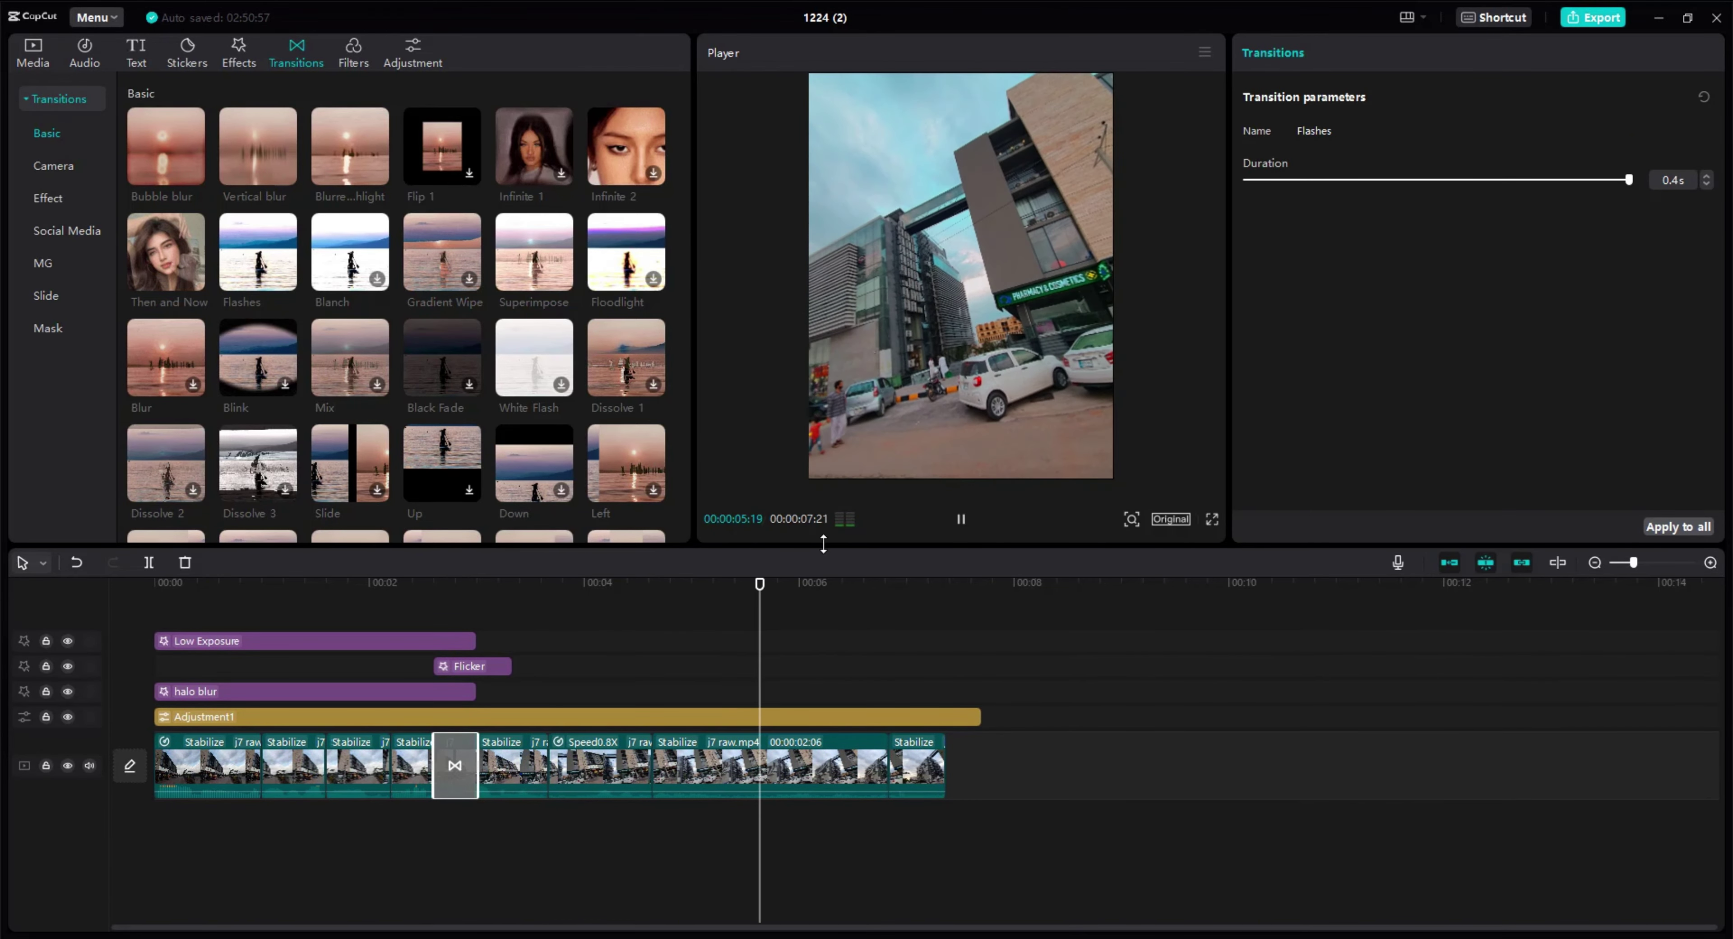
Replay the Flashes transition, and add the Blurred highlight transition at the cut after the 0.8x segment.
click(455, 766)
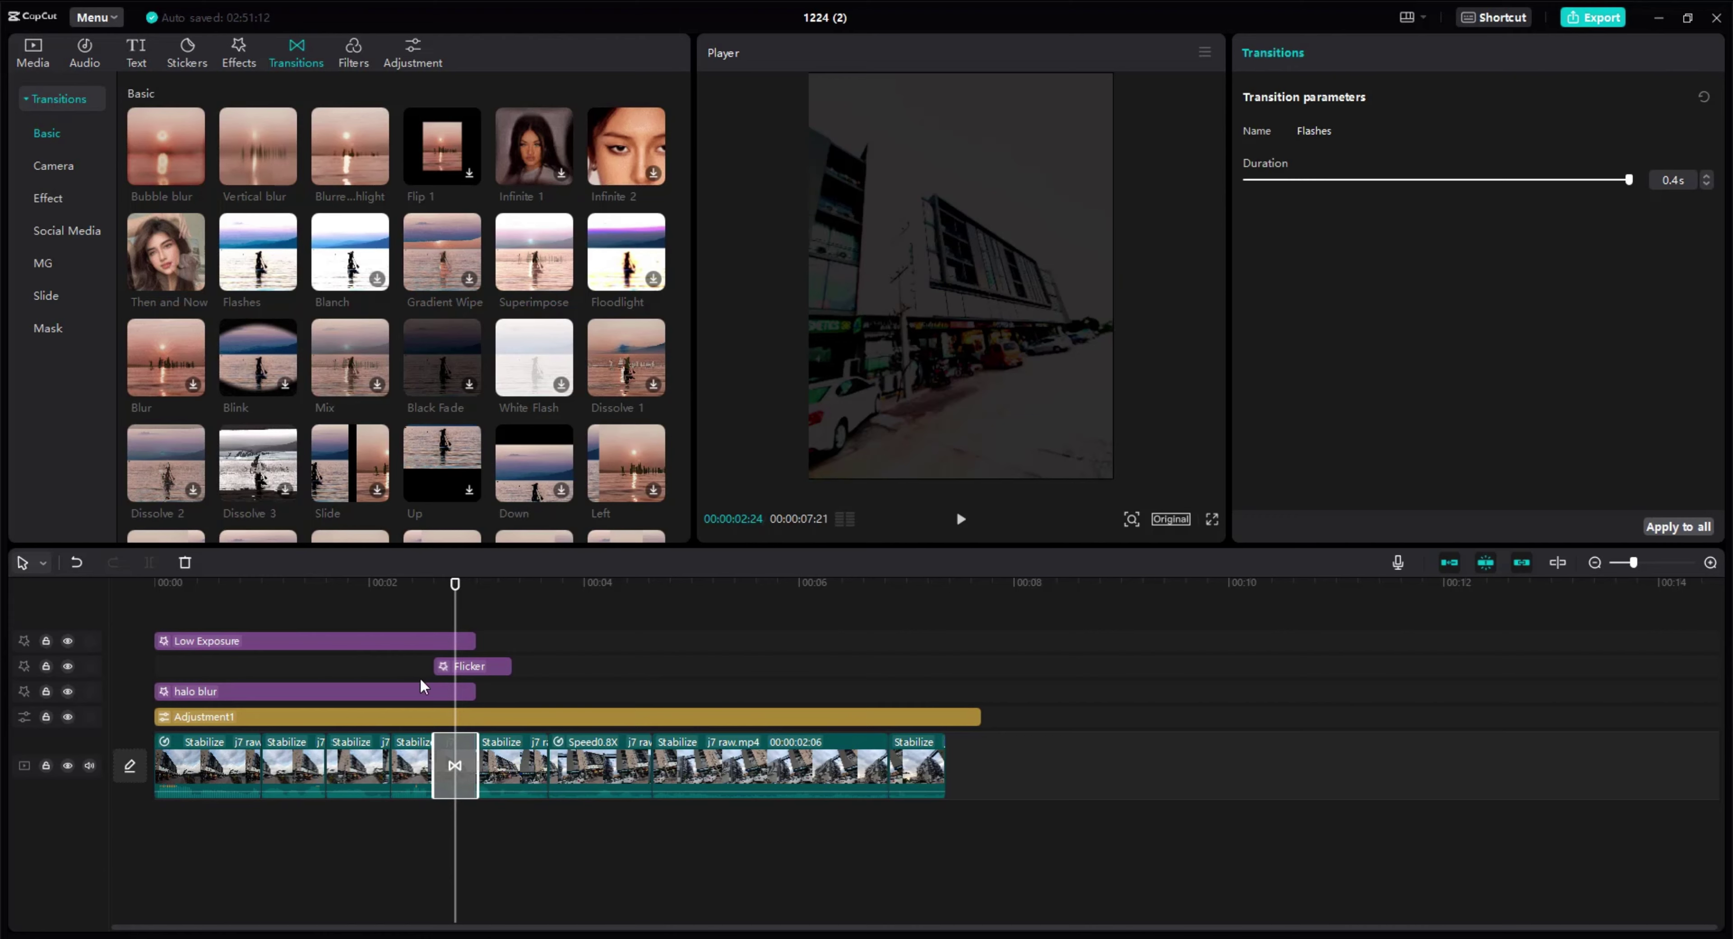
key(space)
key(space)
click(350, 146)
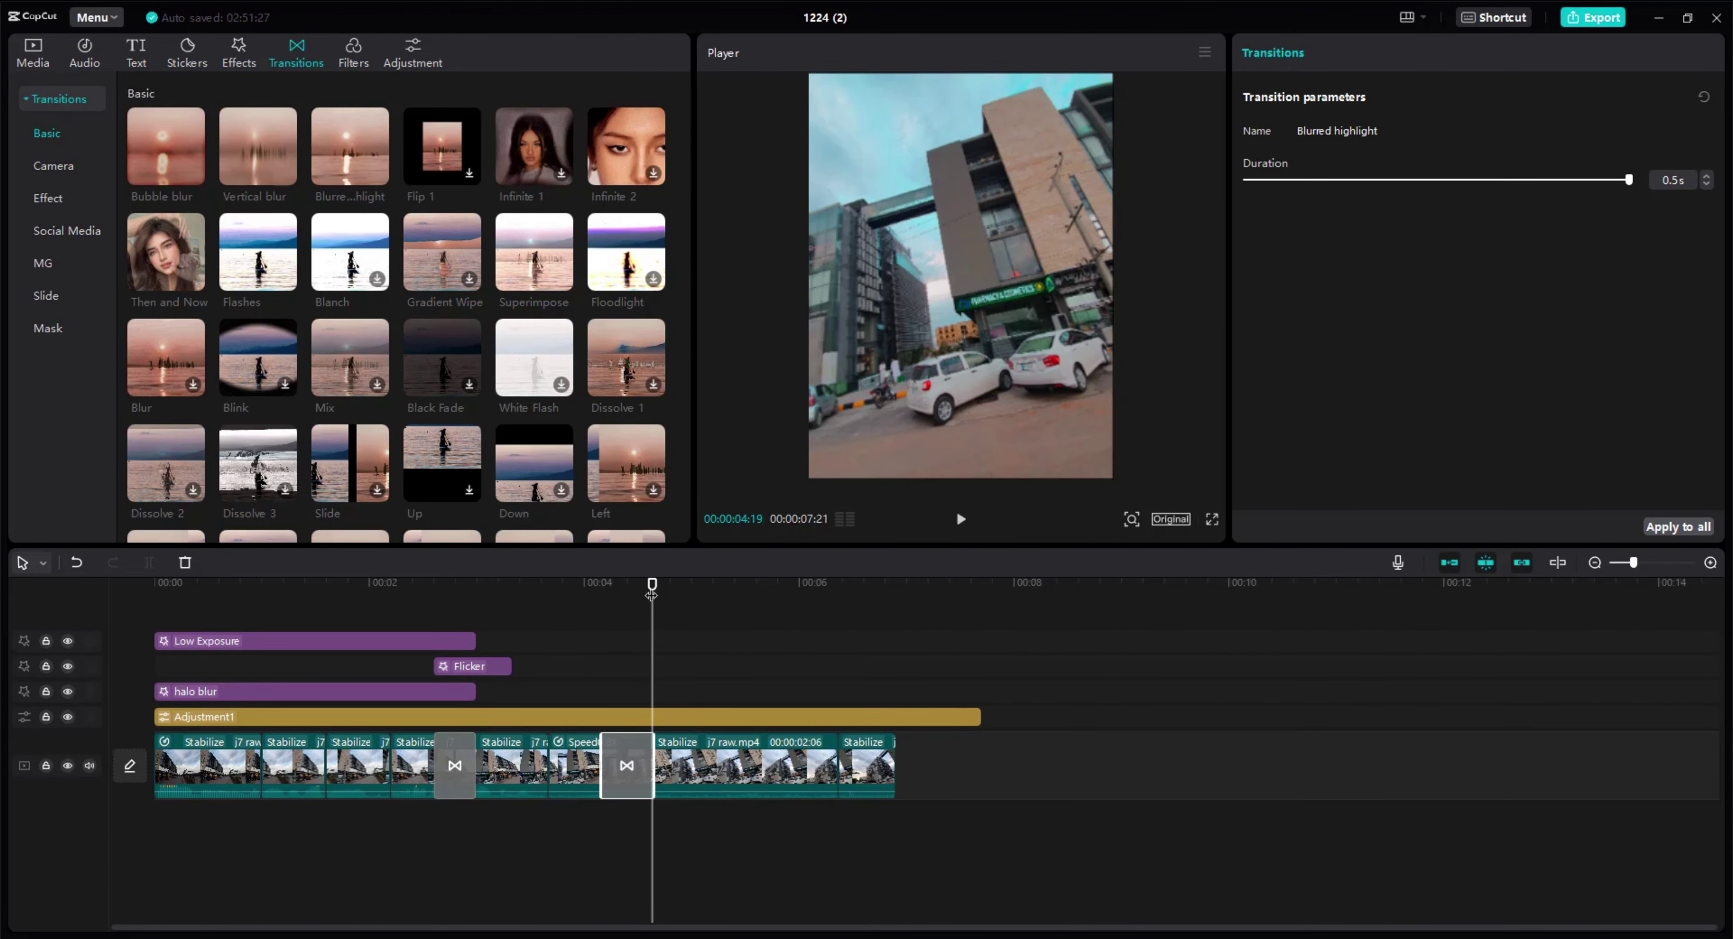
Play to the end and shorten the Adjustment1 layer to finish with the last video segment at 00:00:06:27.
key(space)
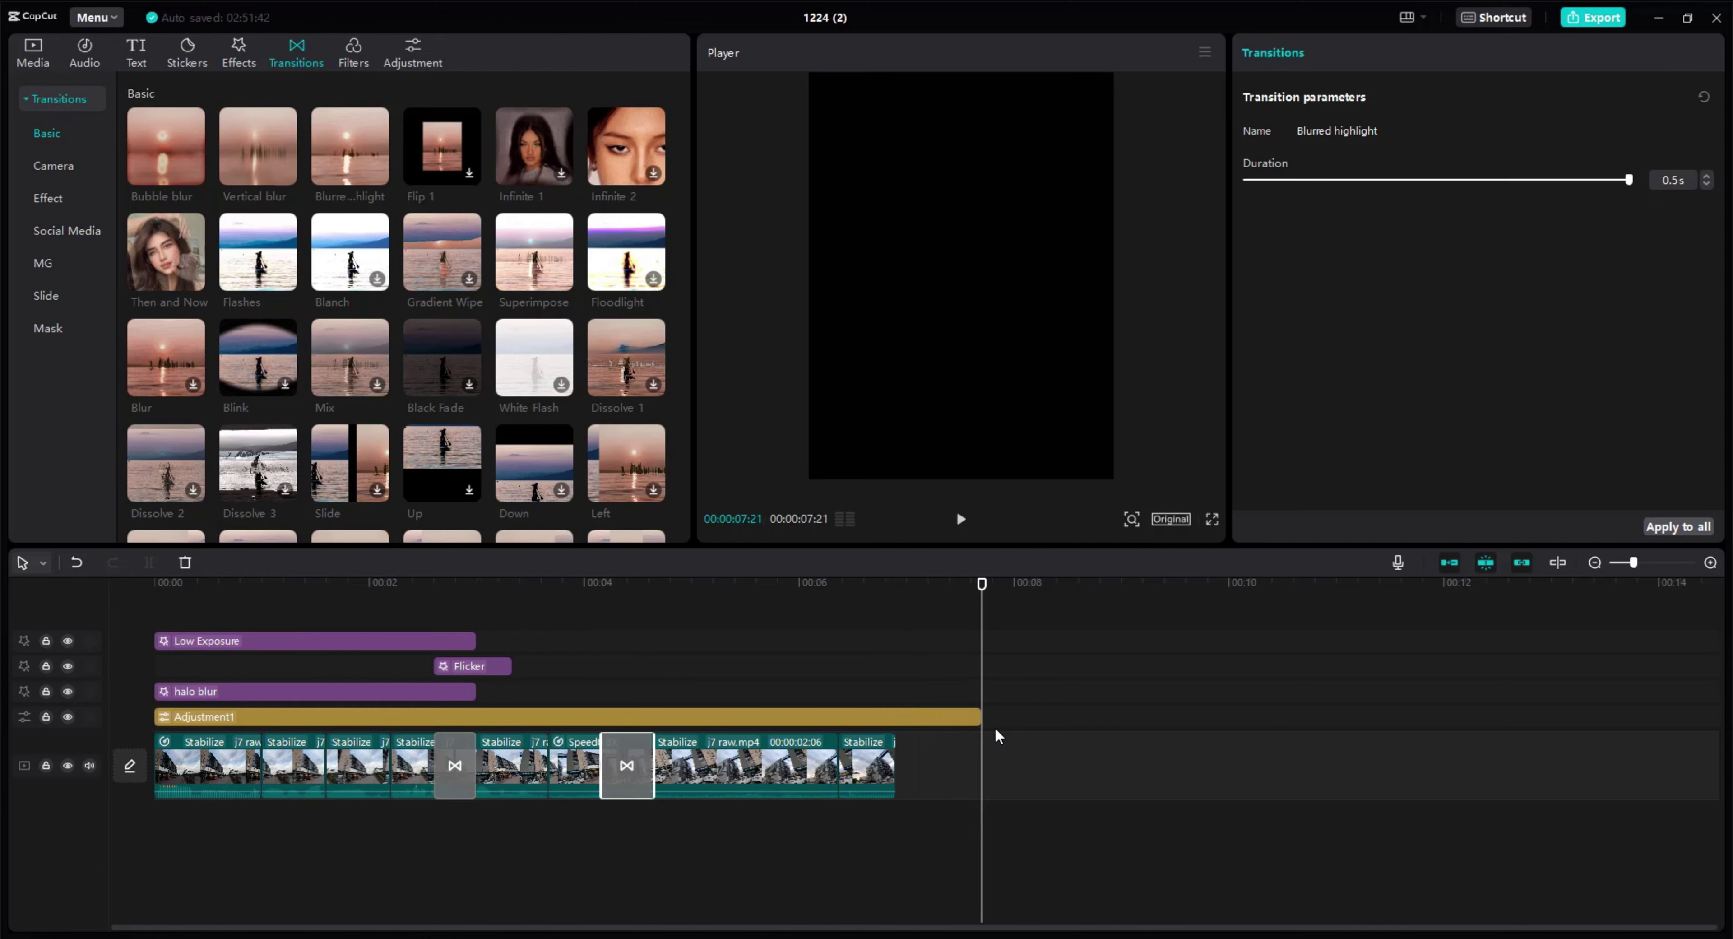
drag(981, 714, 896, 713)
click(895, 579)
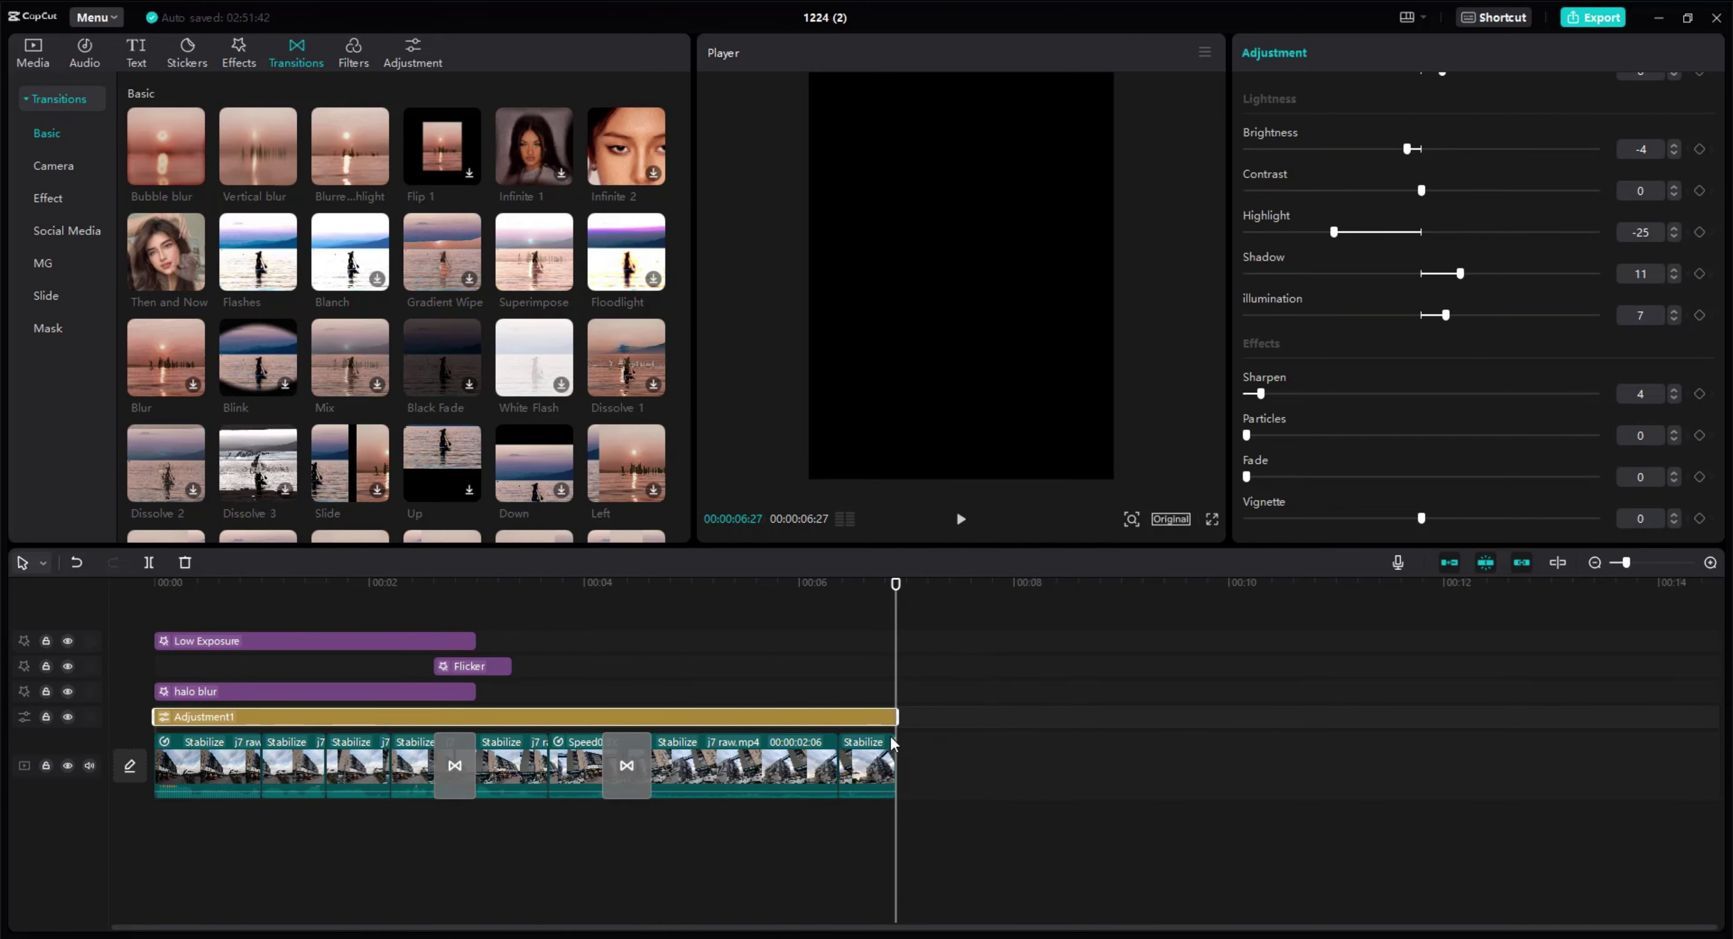
Apply a Fade In animation and a 0.5 s Fade Out animation to the last segment, previewing the fade.
click(839, 767)
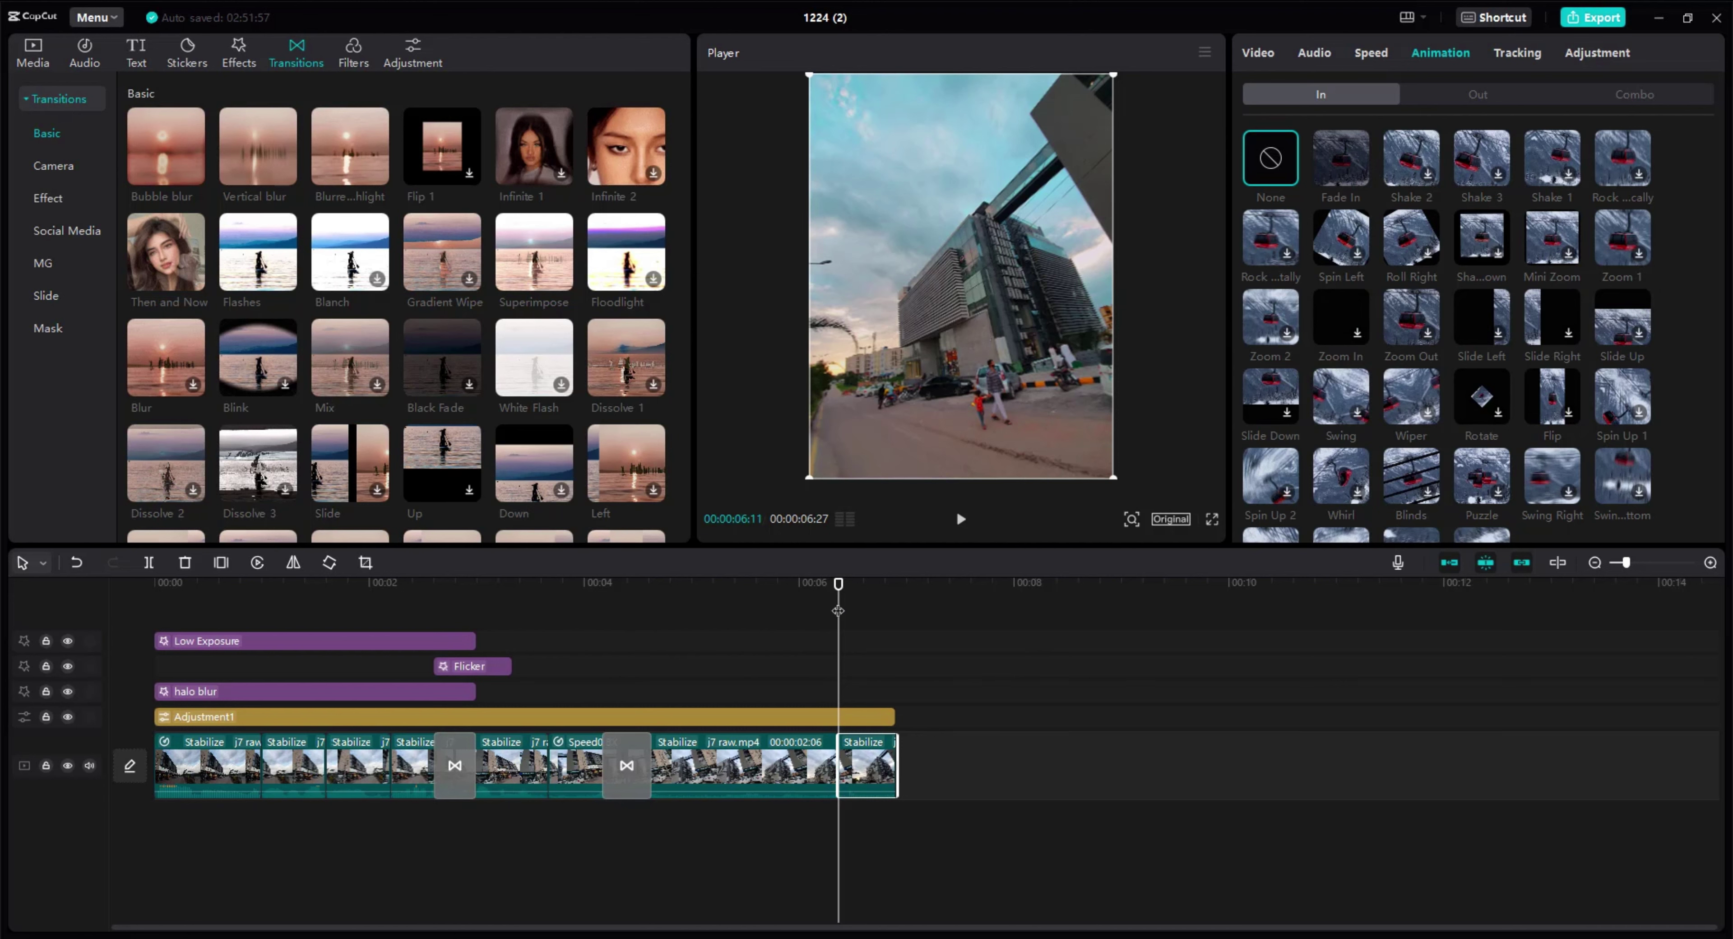
click(1341, 158)
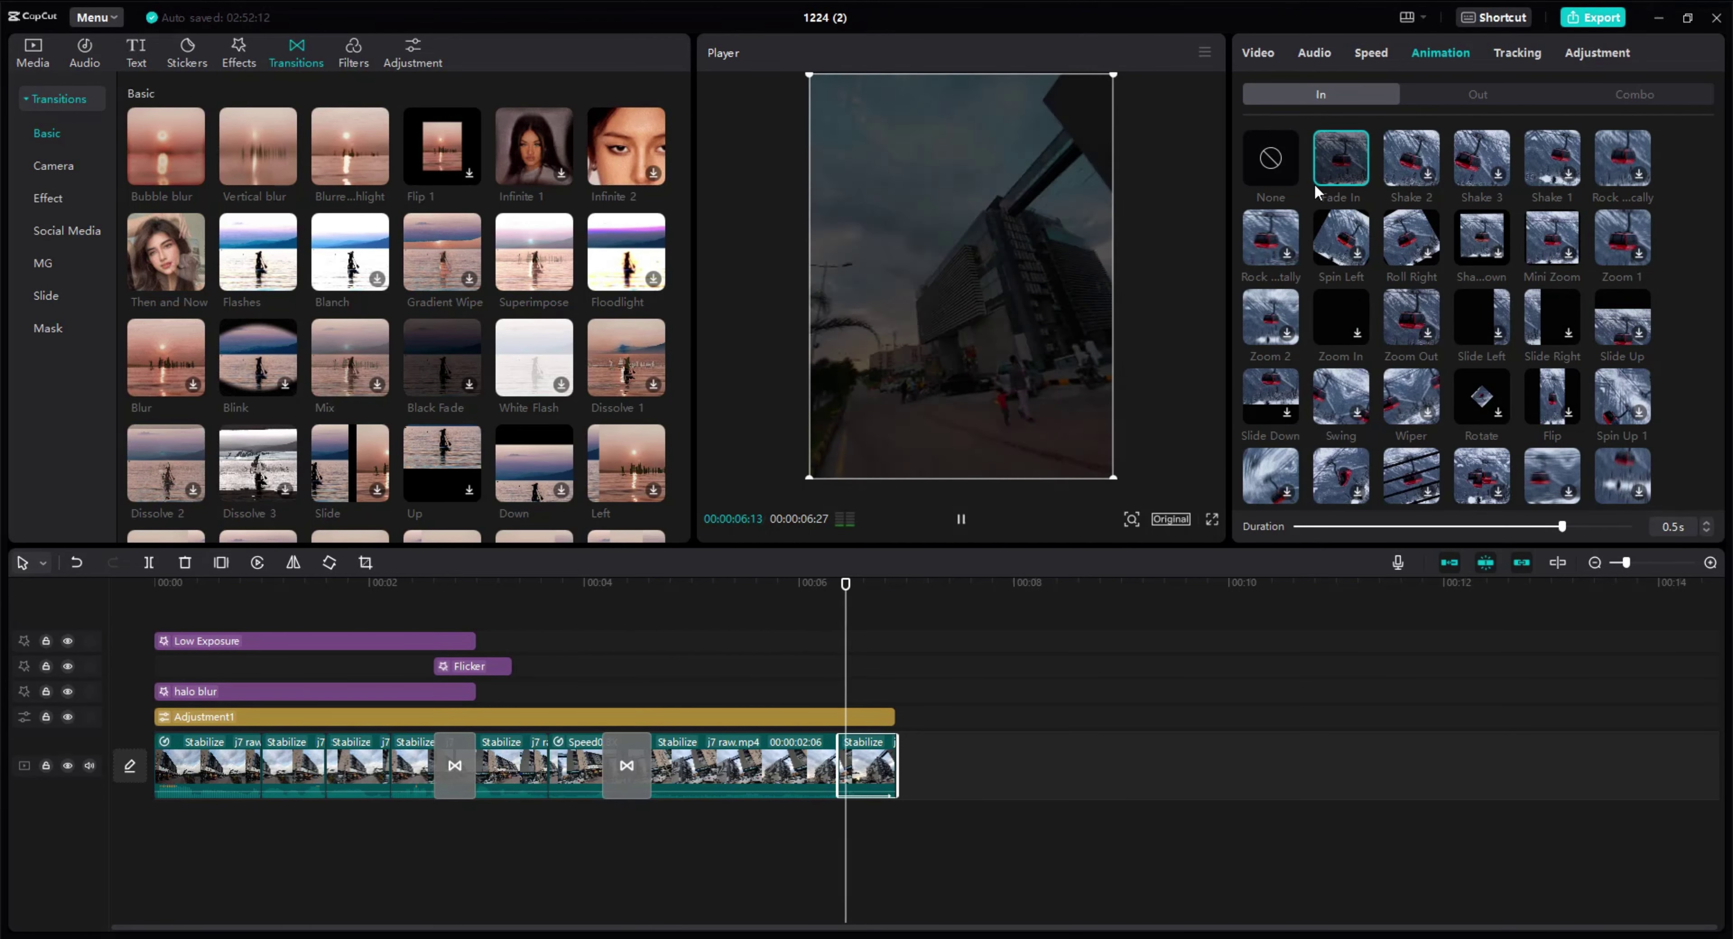
click(1444, 107)
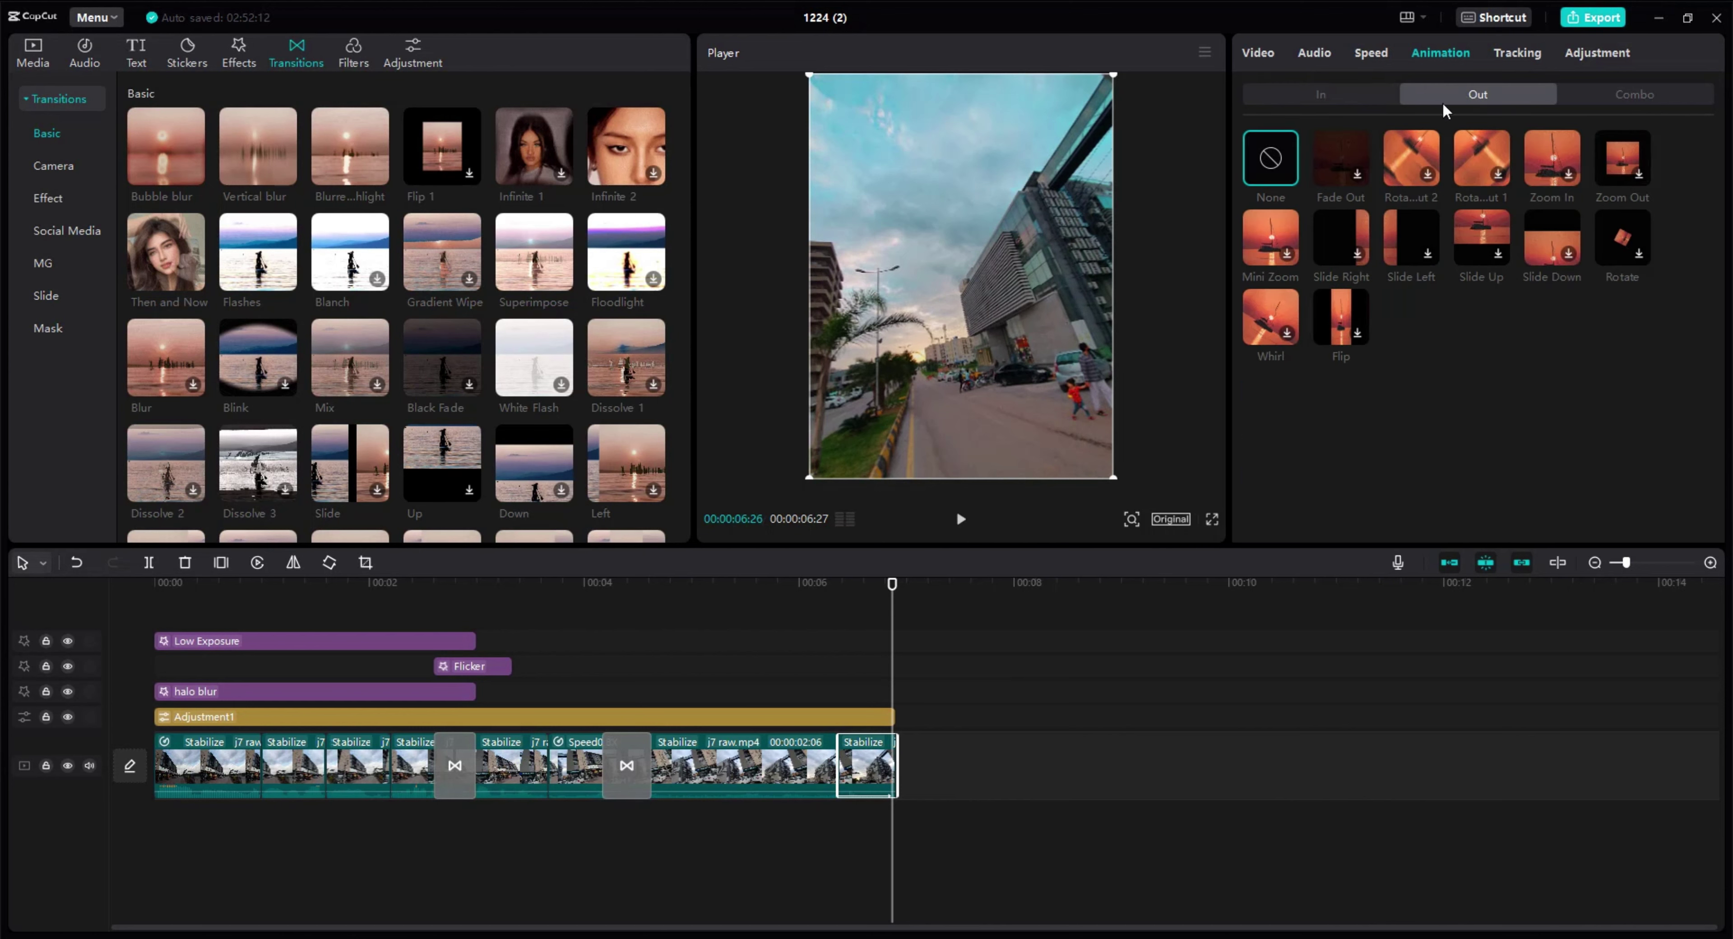
click(1360, 176)
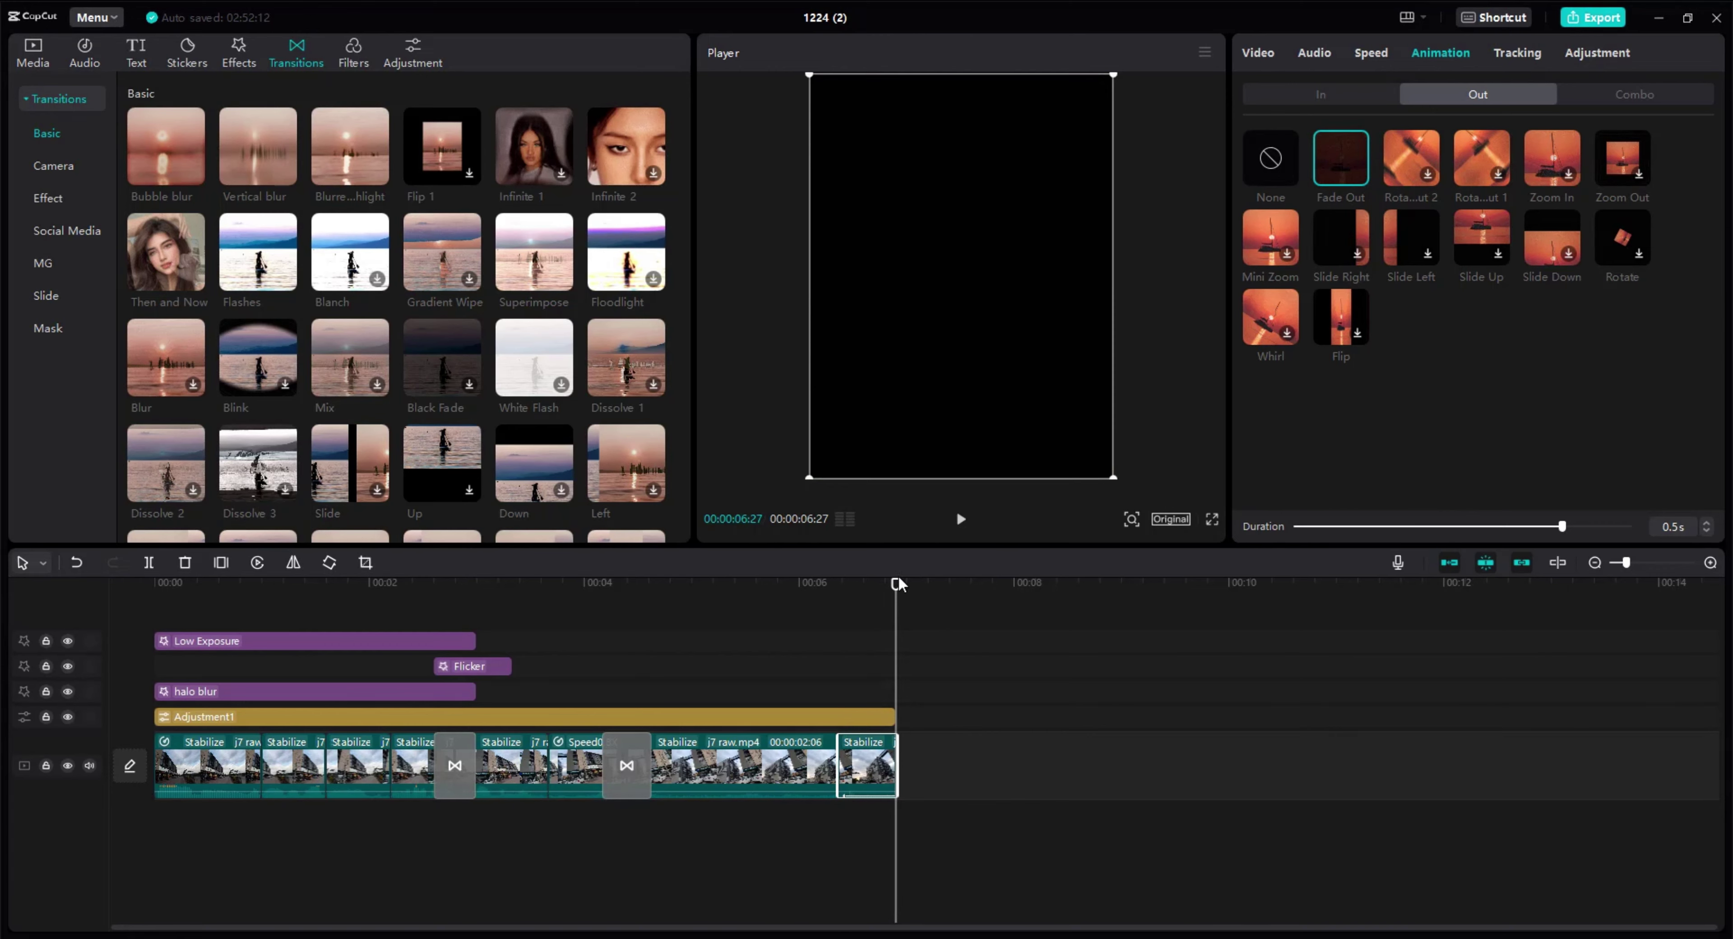
drag(899, 583, 857, 583)
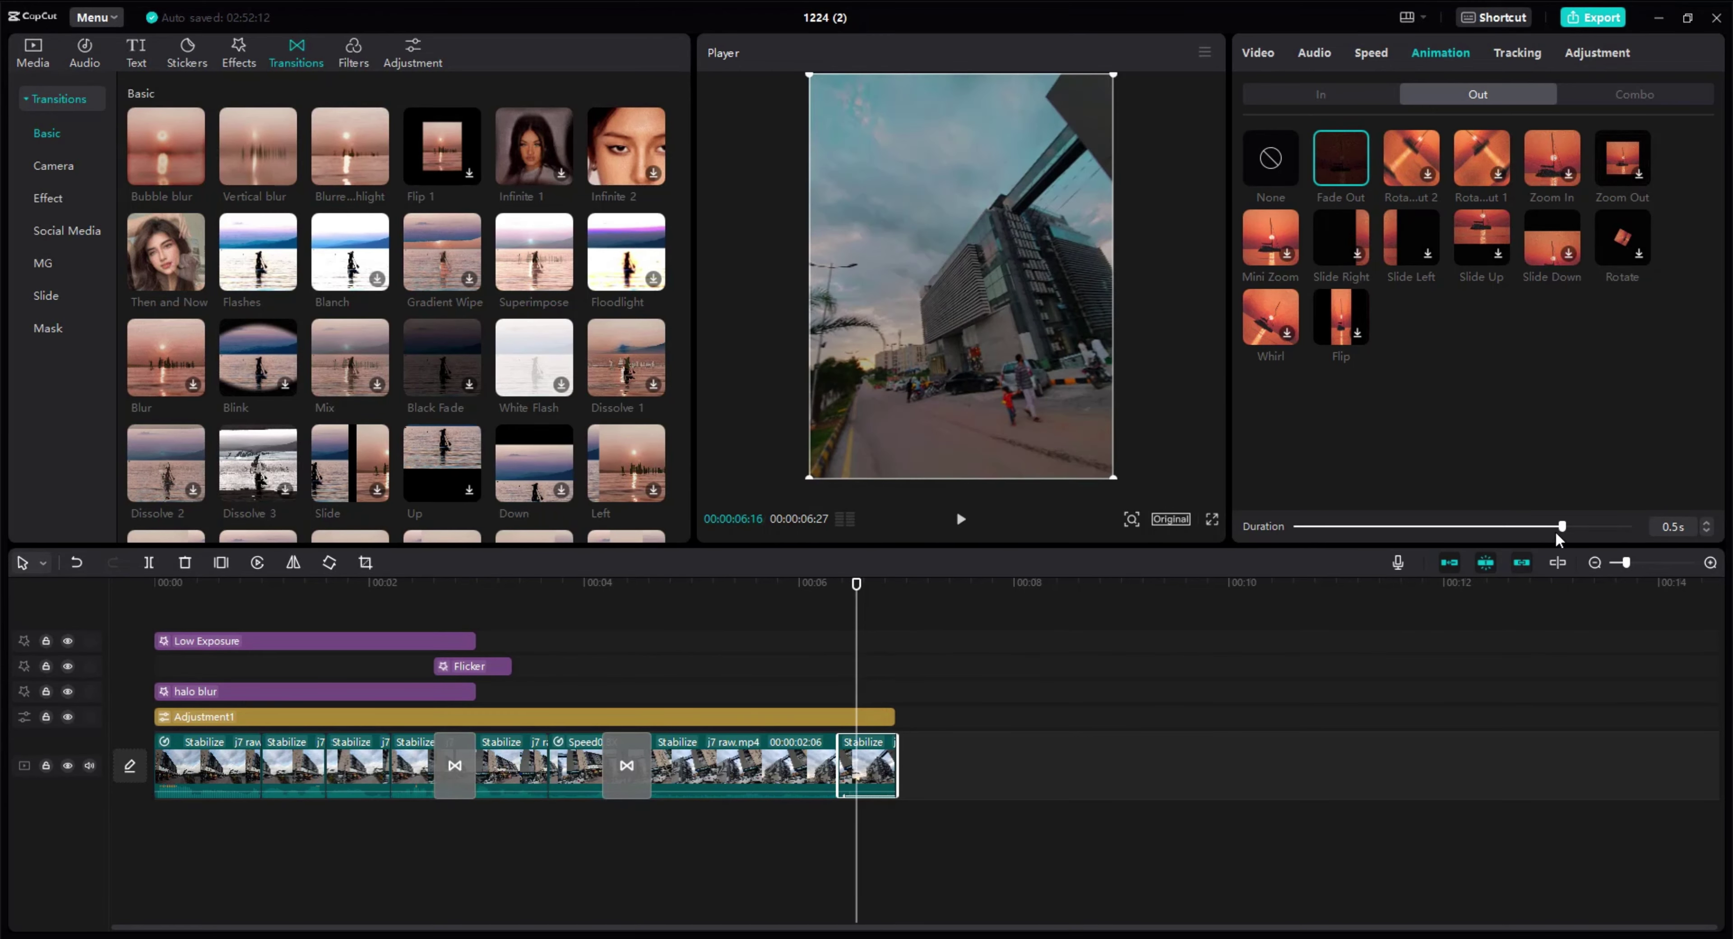
mouse_move(1559, 538)
mouse_down()
mouse_move(1624, 538)
mouse_move(1584, 532)
mouse_up()
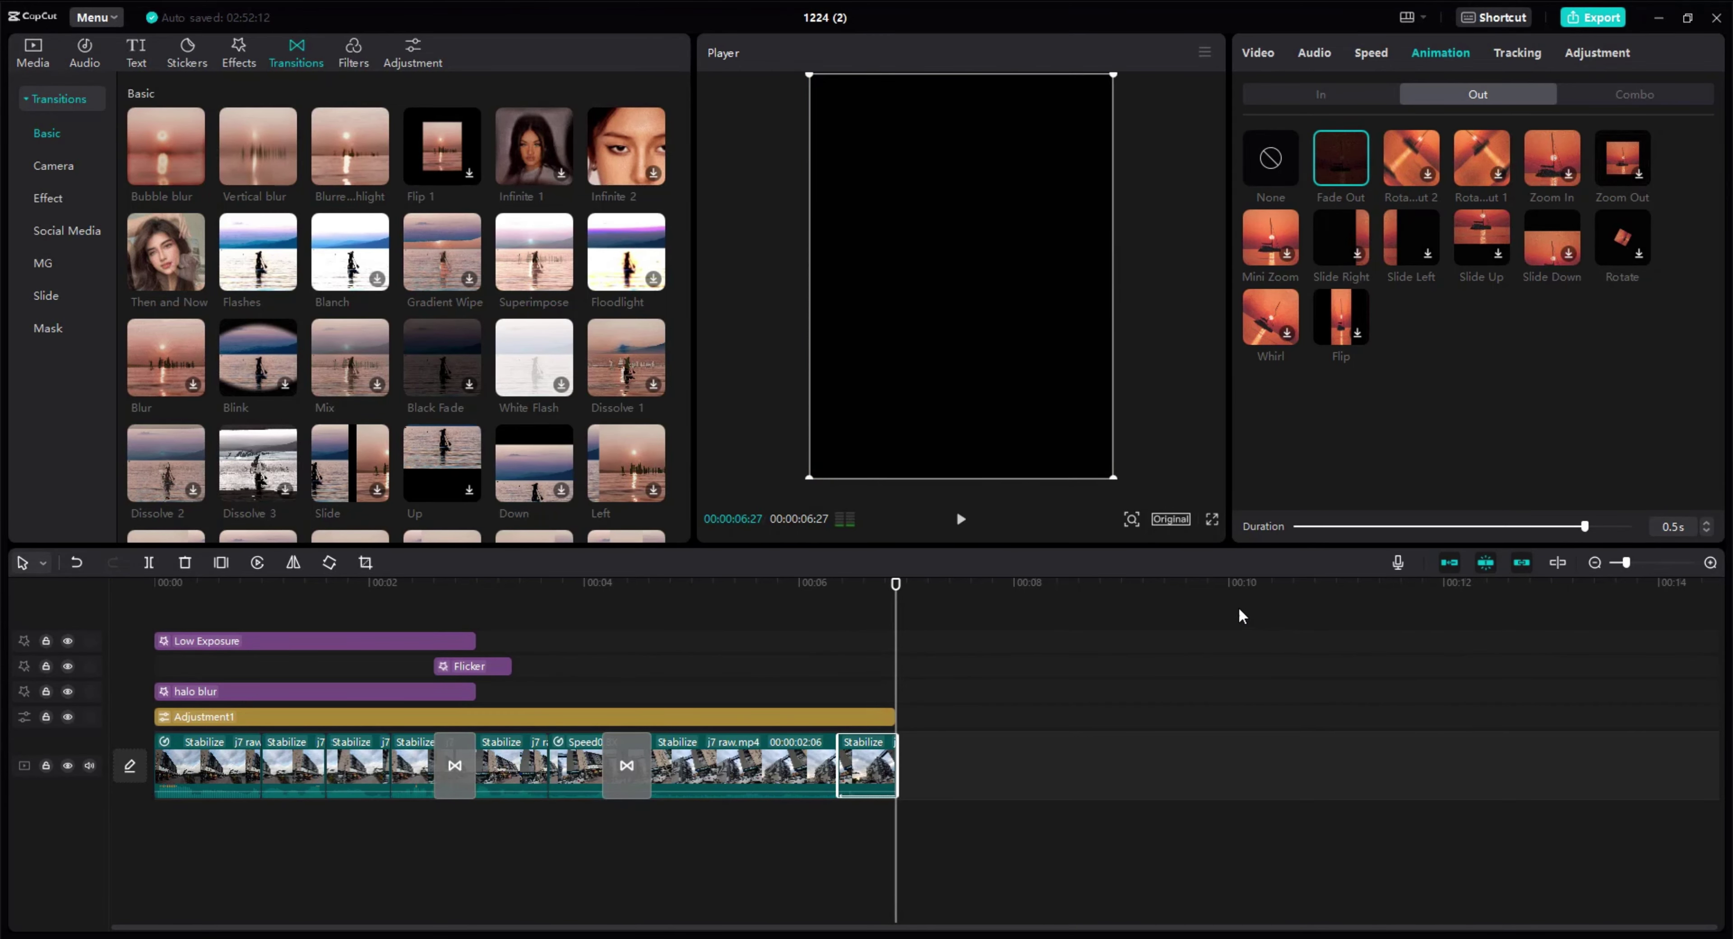
Check the Out animation settings of the second-to-last, 0.8x and third segments, ending with the playhead inside the third segment.
drag(895, 583, 565, 737)
click(700, 772)
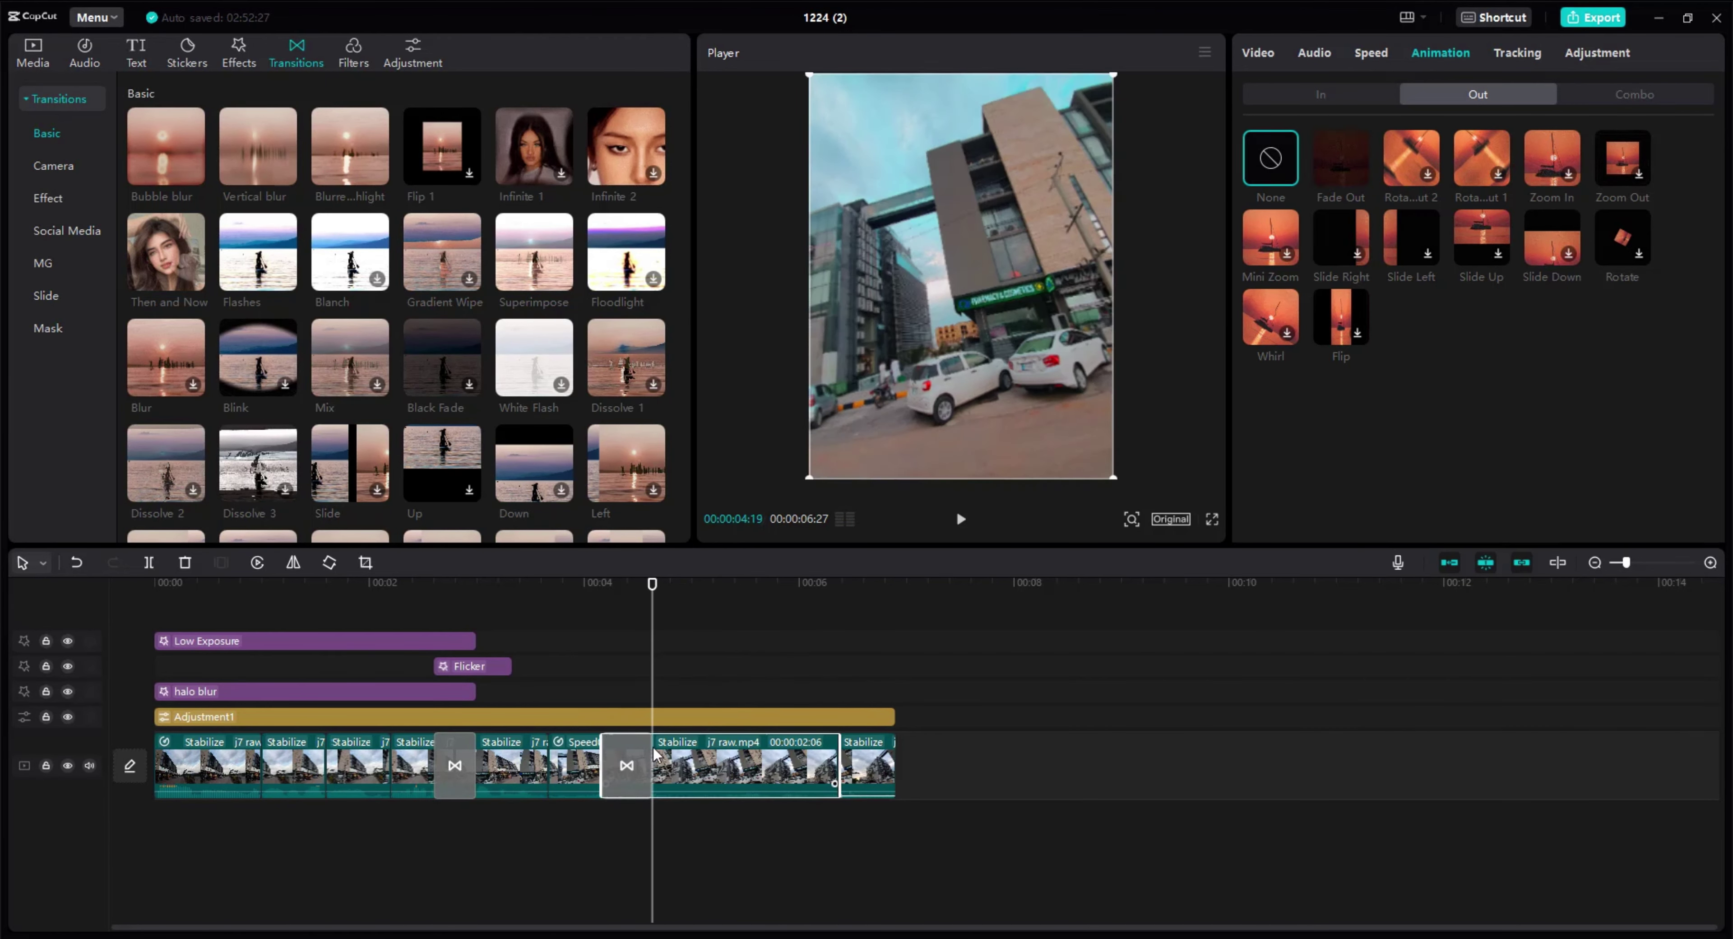
click(558, 772)
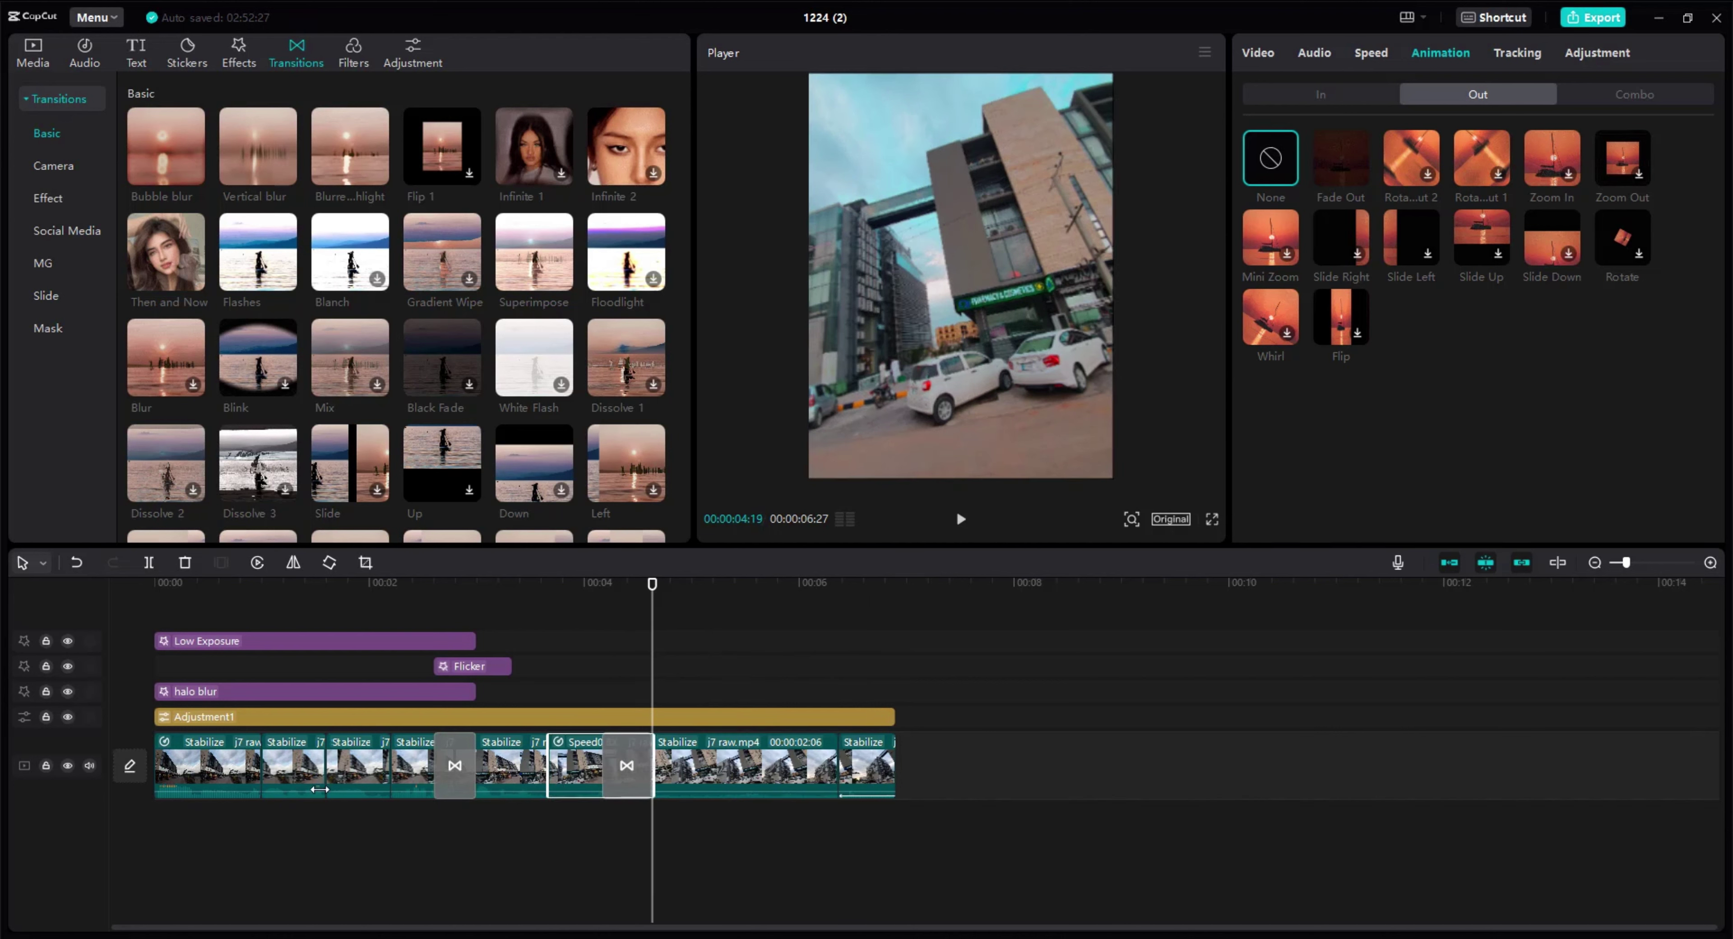
click(335, 771)
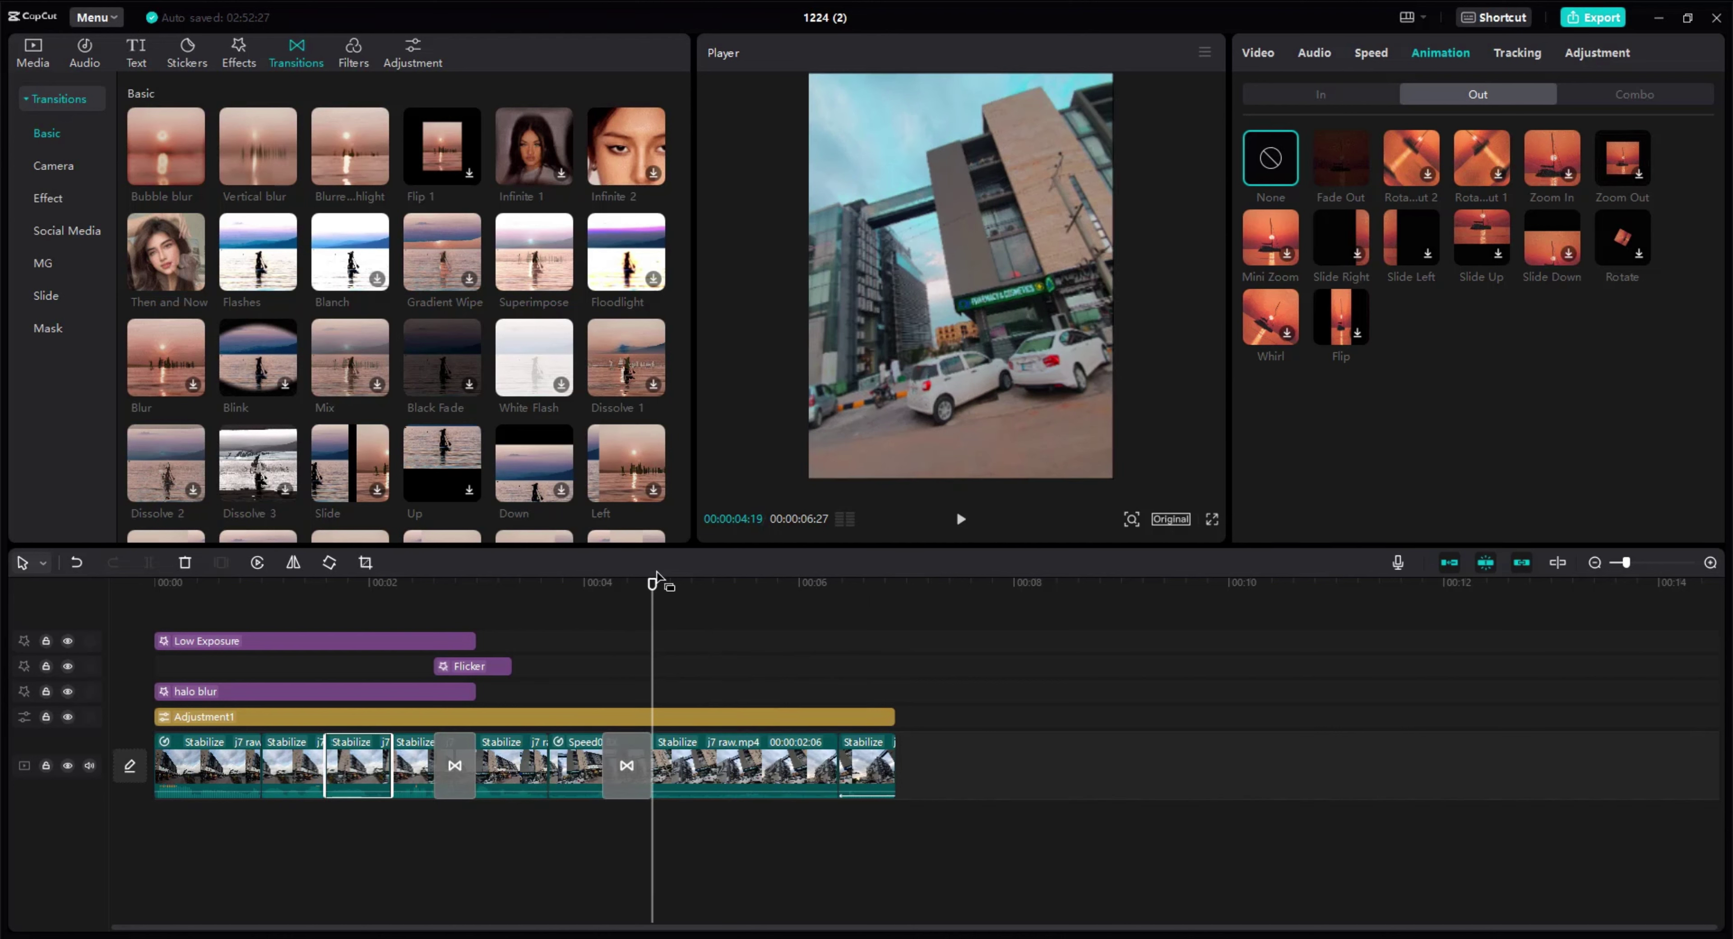
drag(652, 587, 344, 583)
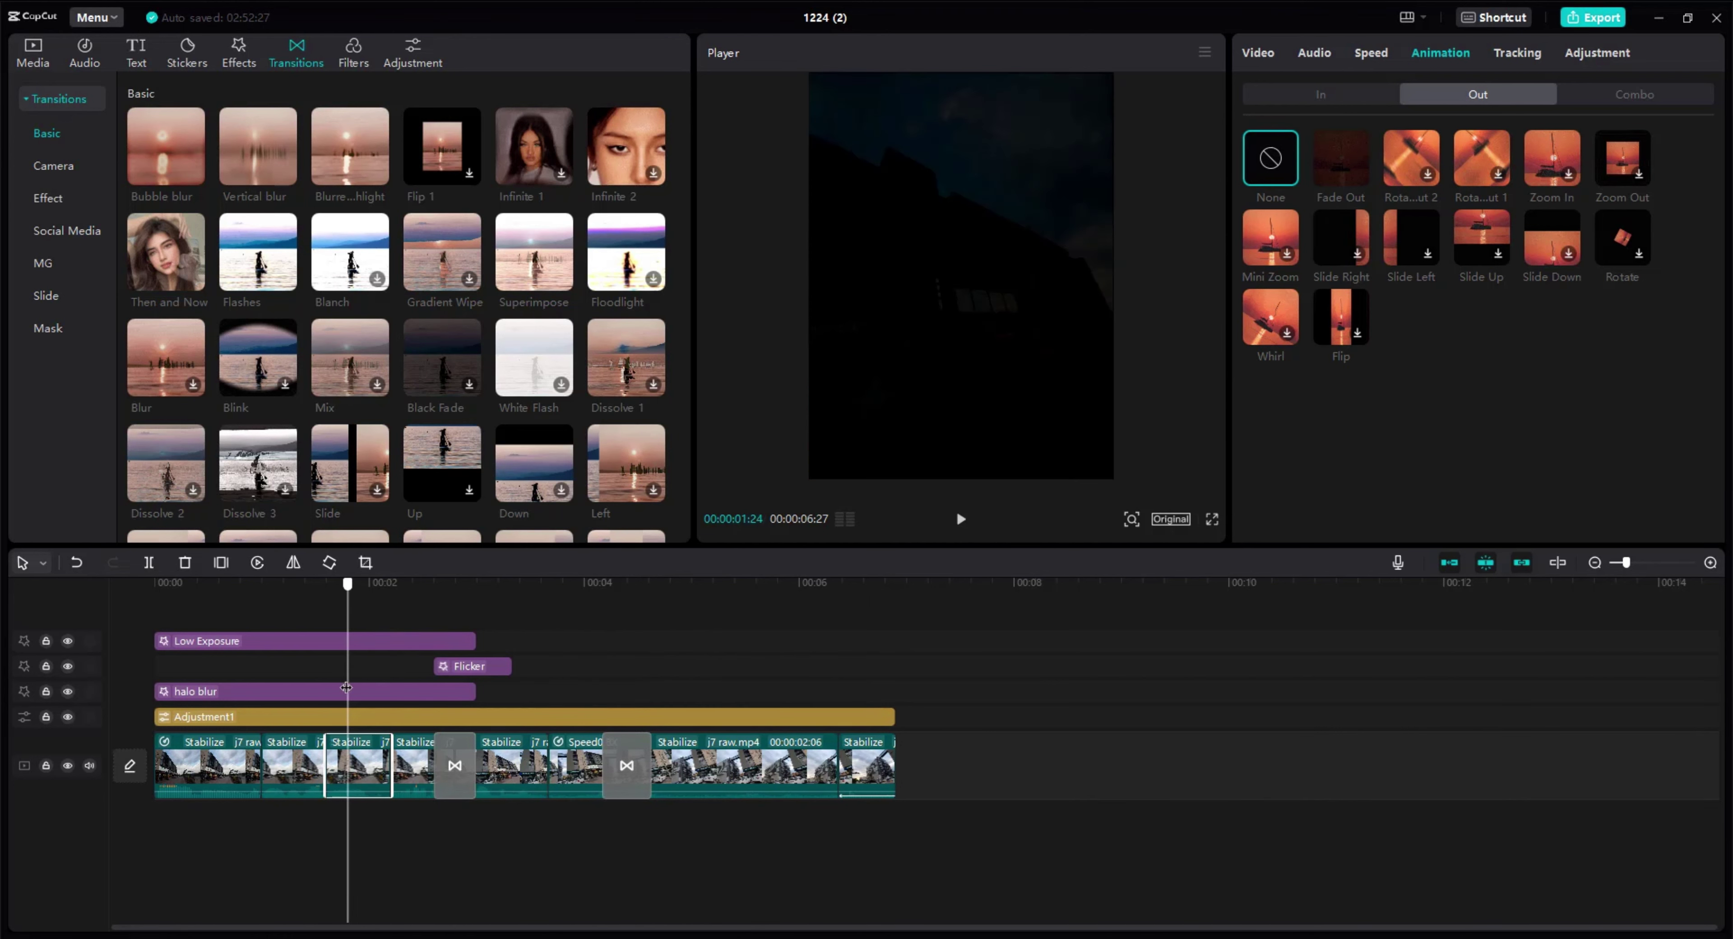
Check the In and Combo animations for the third segment and apply the Spin Left In animation to it.
click(1355, 98)
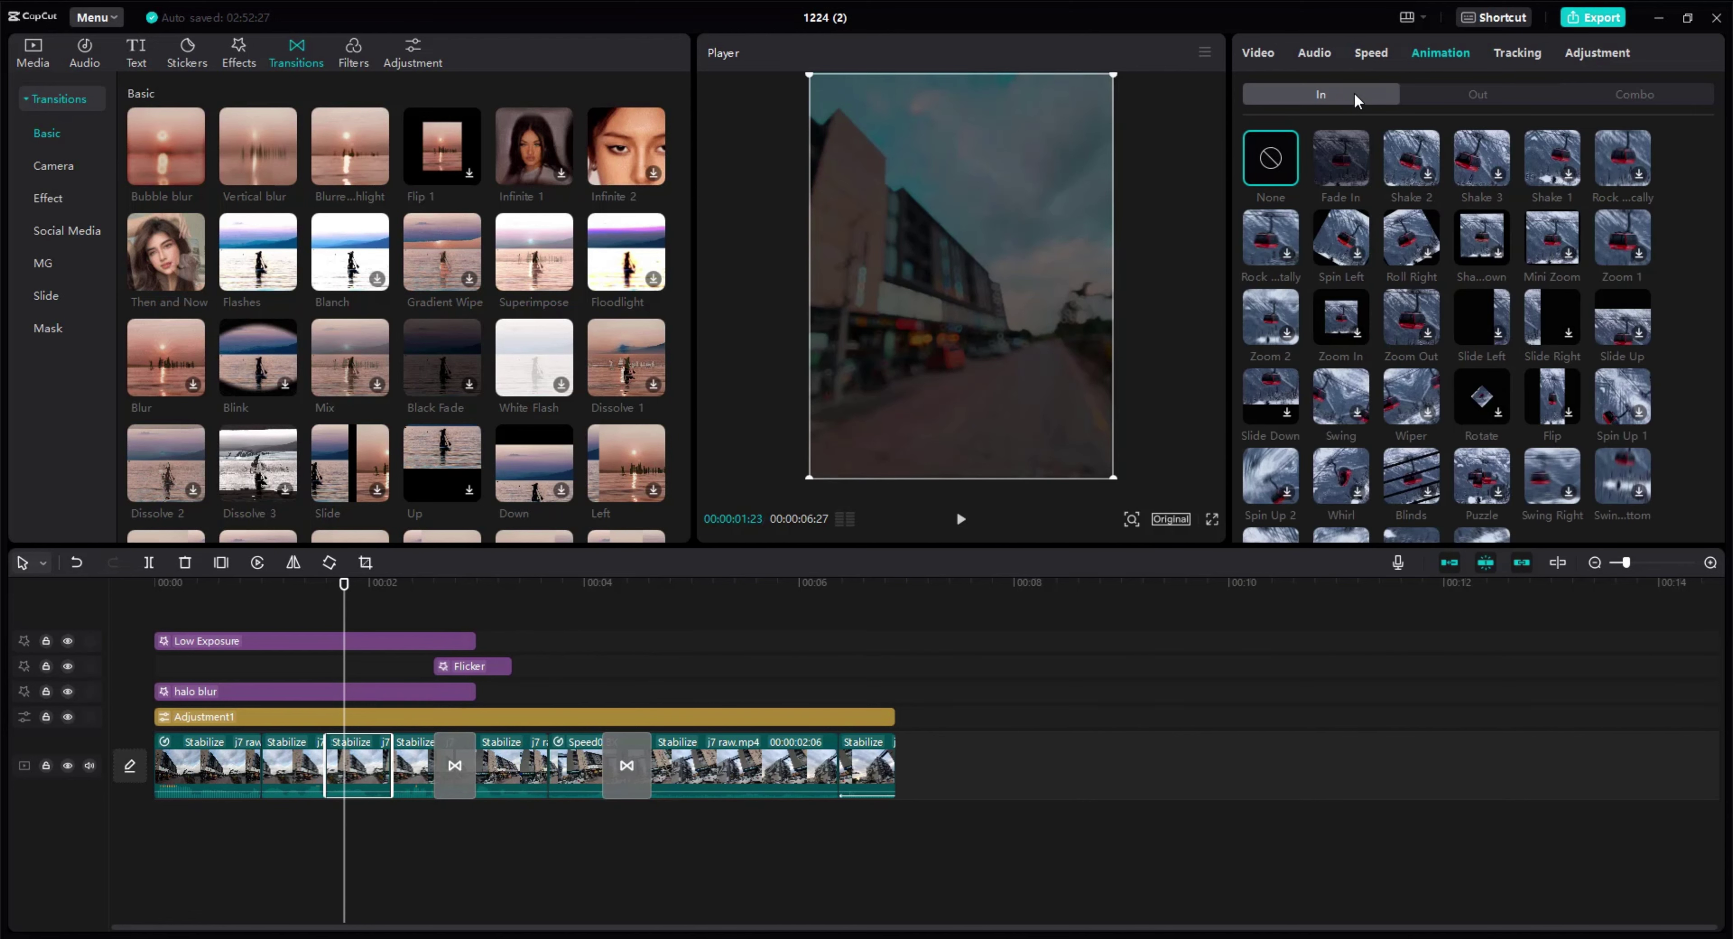
scroll(1463, 262, down, 1)
click(1641, 95)
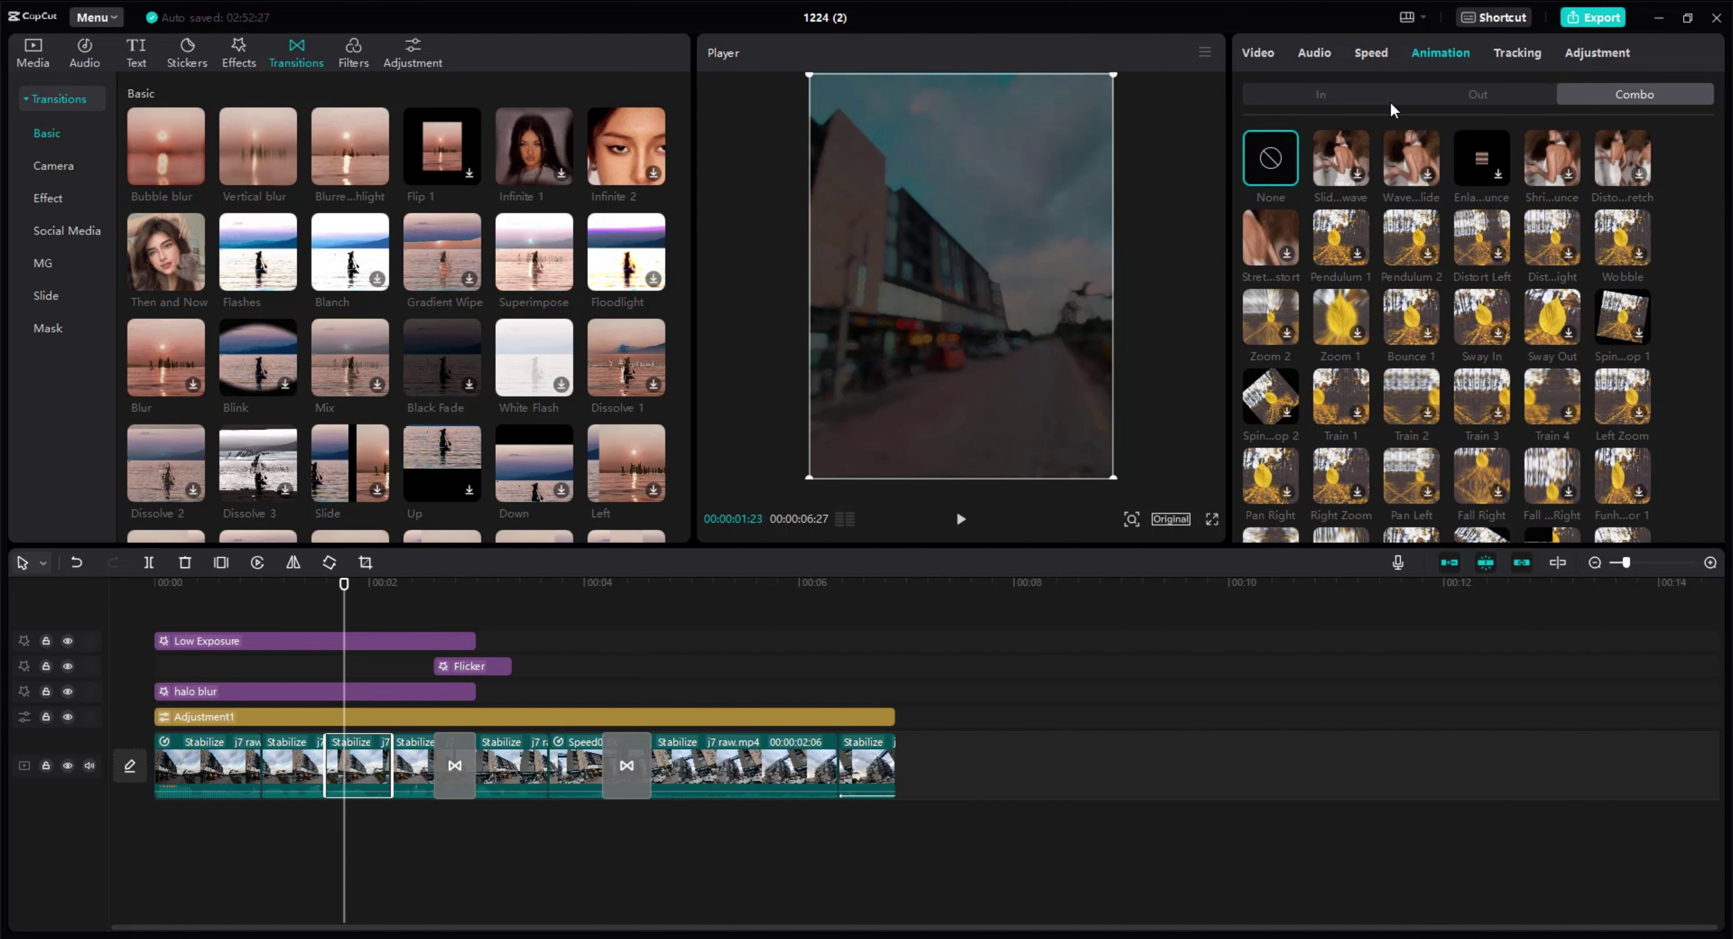
click(1368, 95)
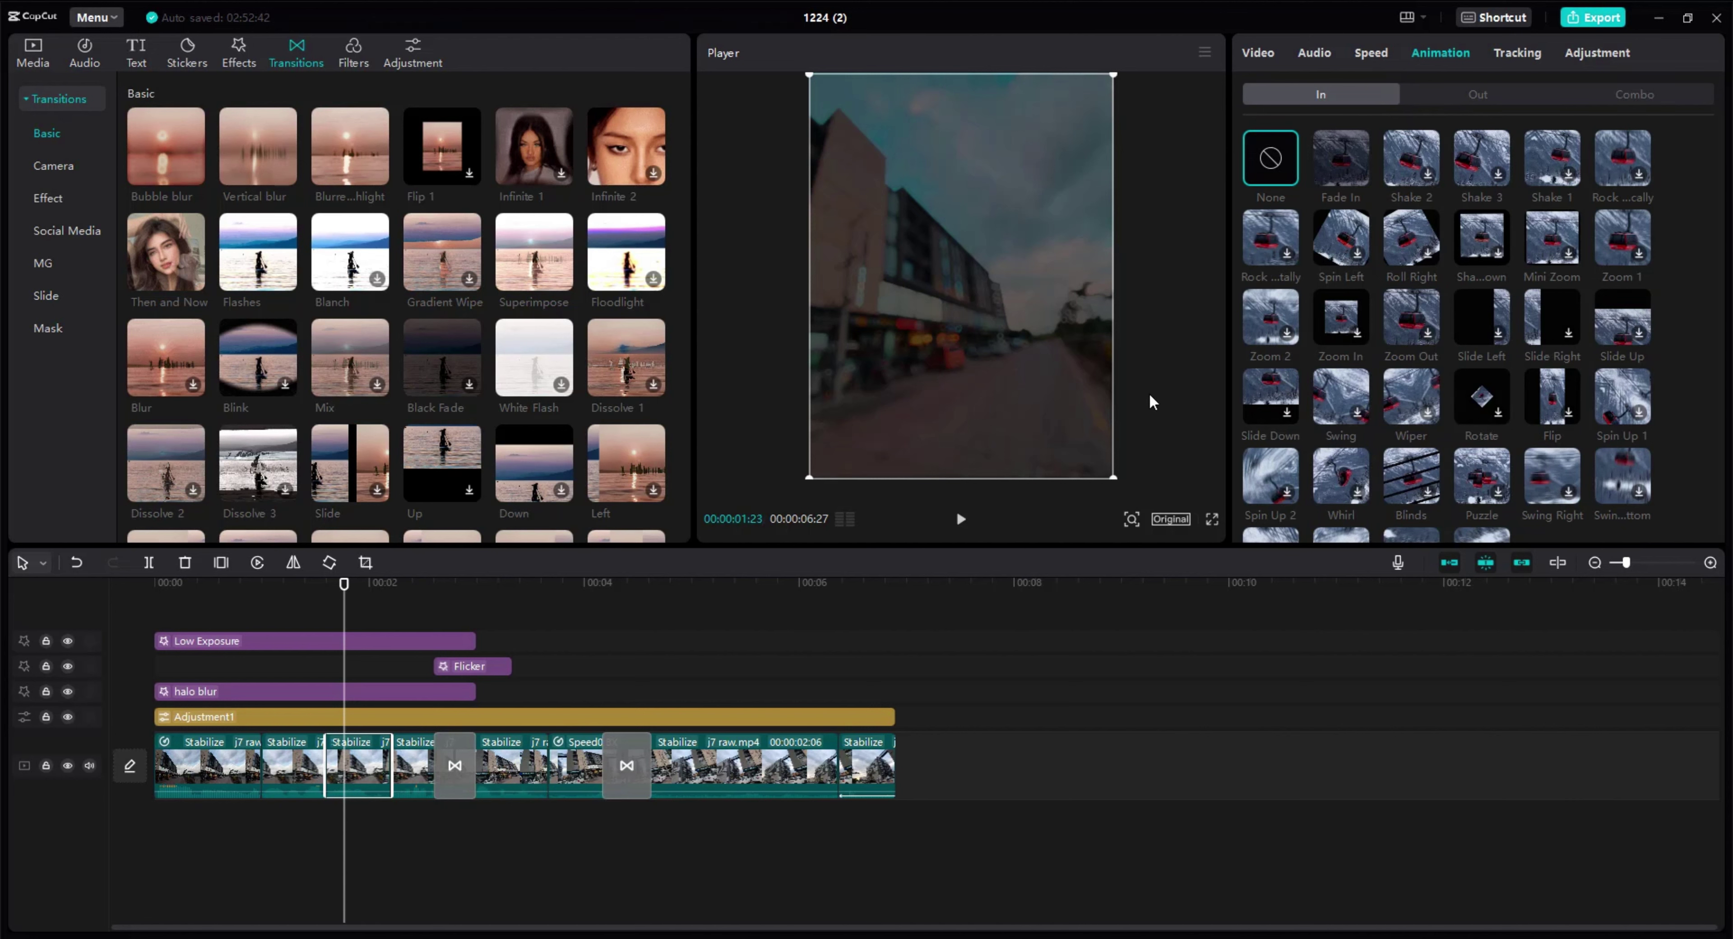
click(1341, 236)
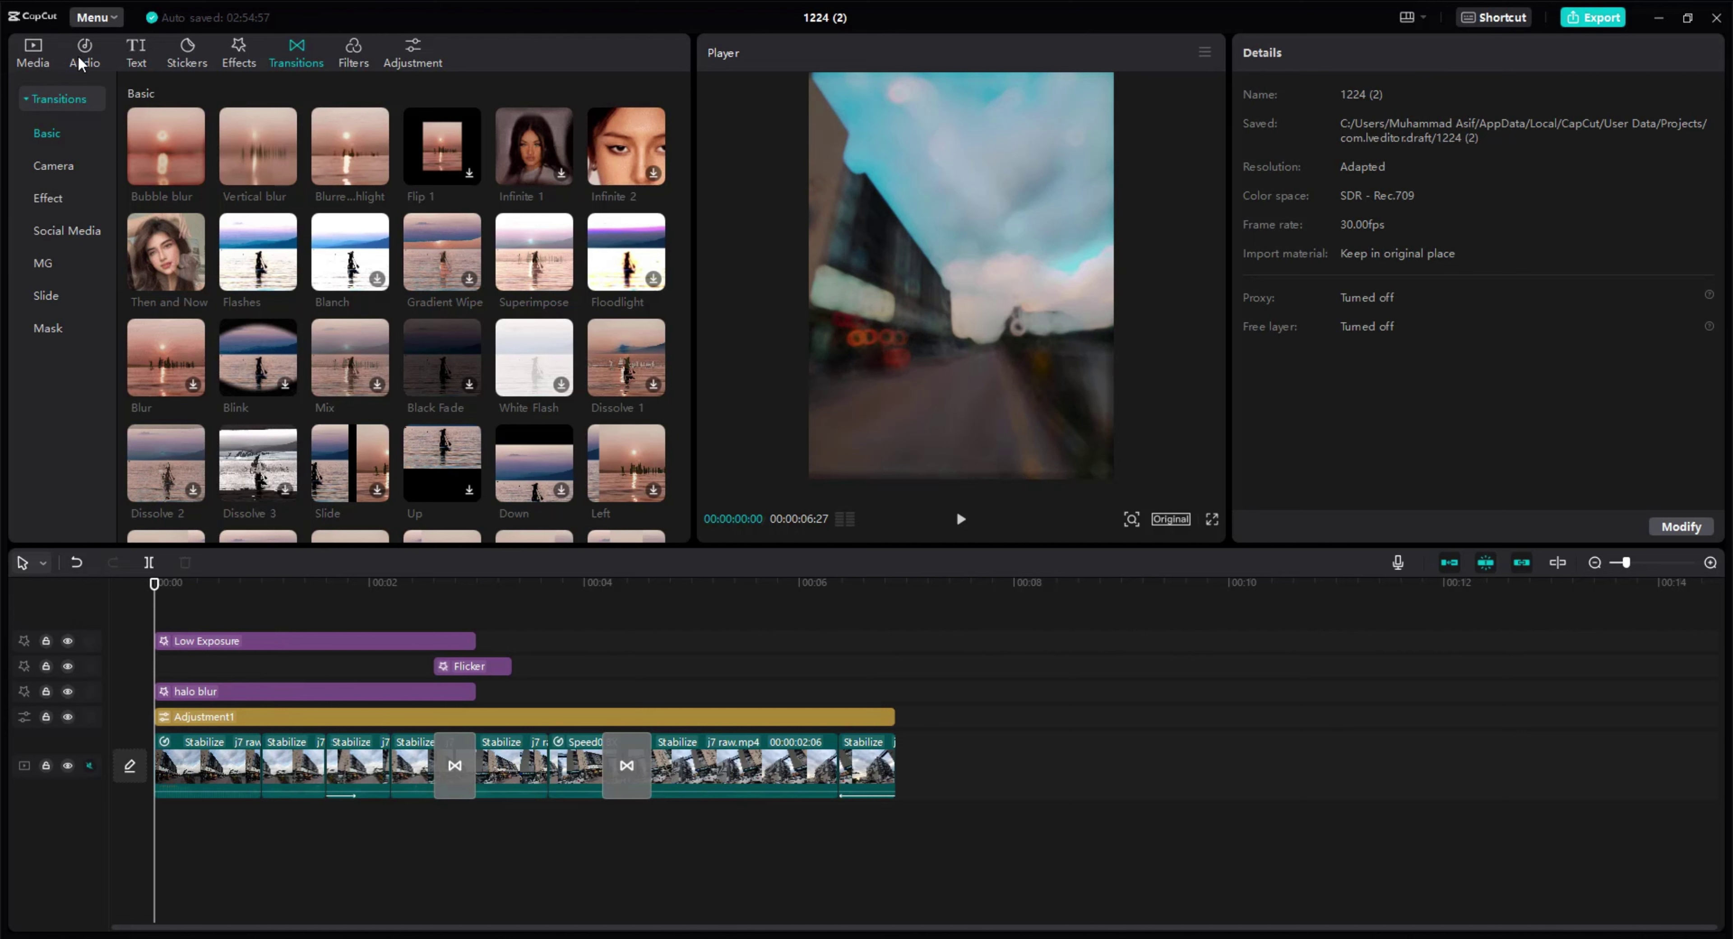
Import audio extracted from a video file and place it on the timeline below the video, starting at 00:00:00:00.
click(80, 64)
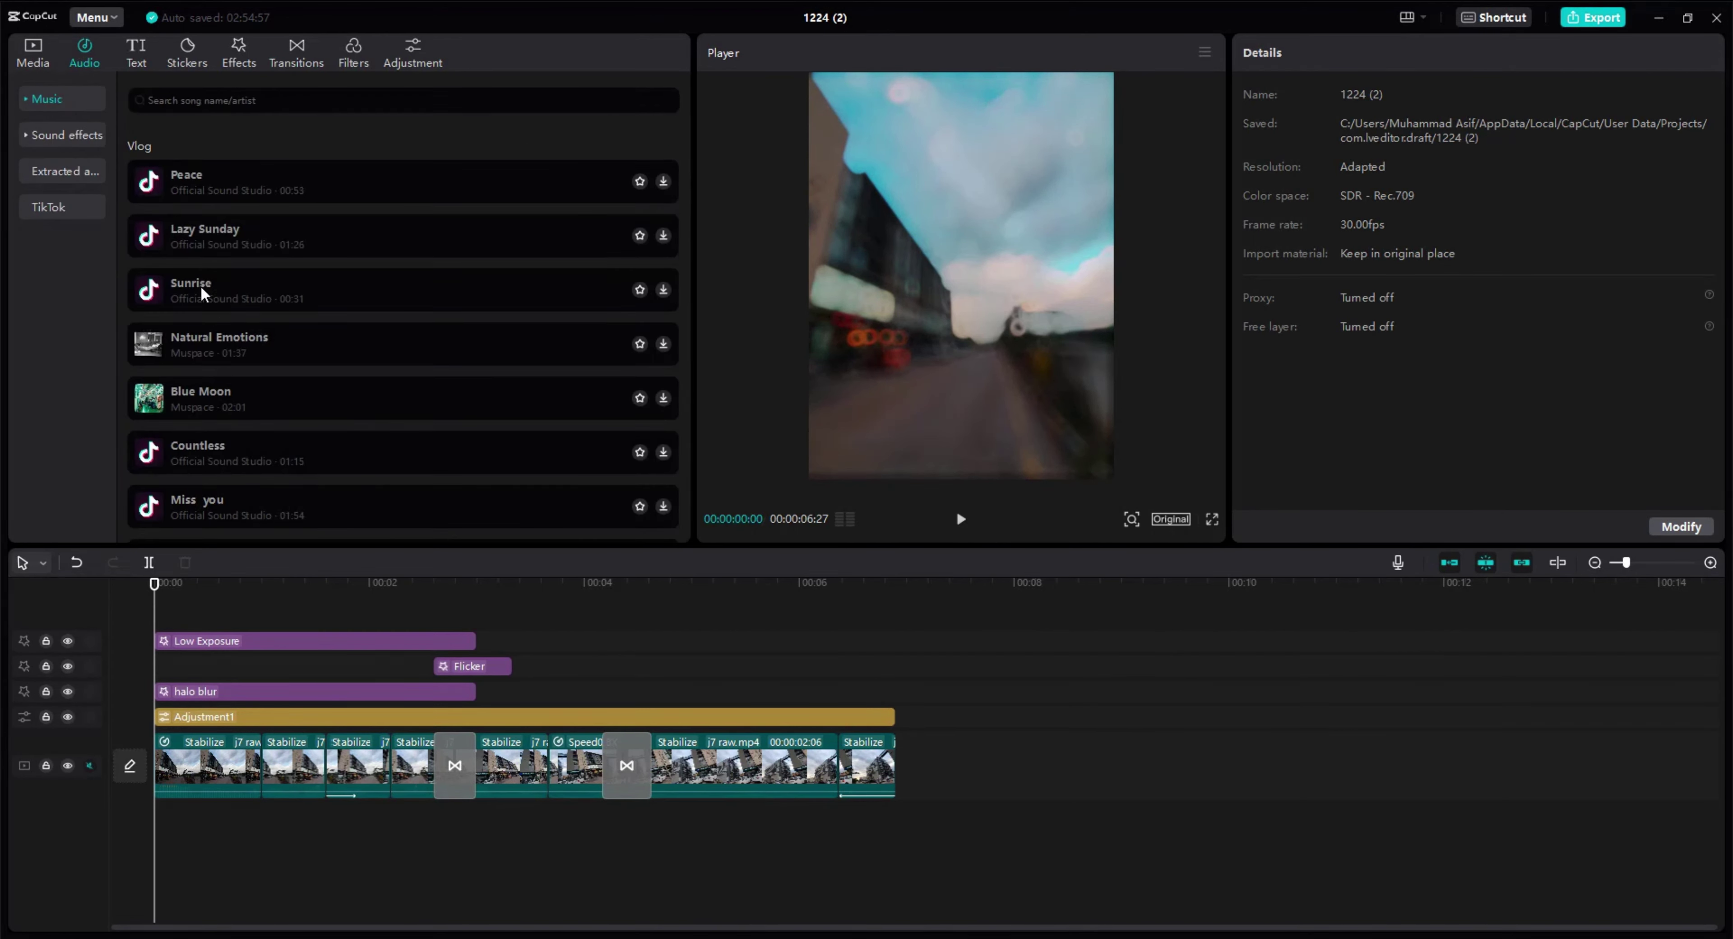
click(67, 182)
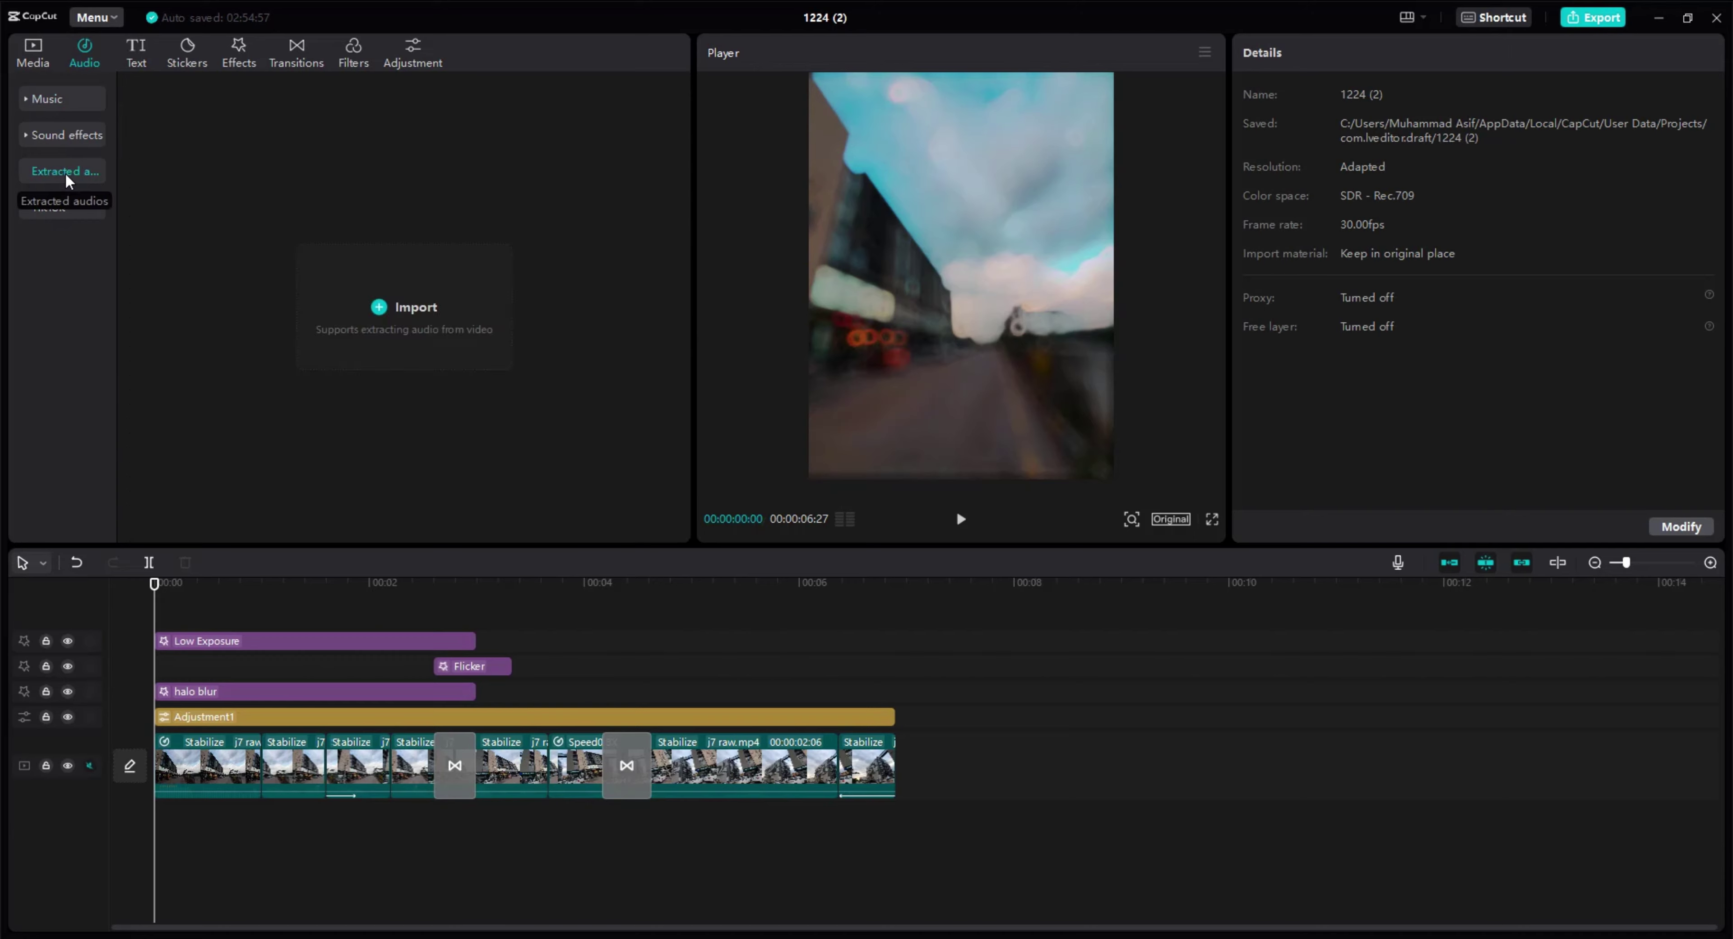
click(415, 312)
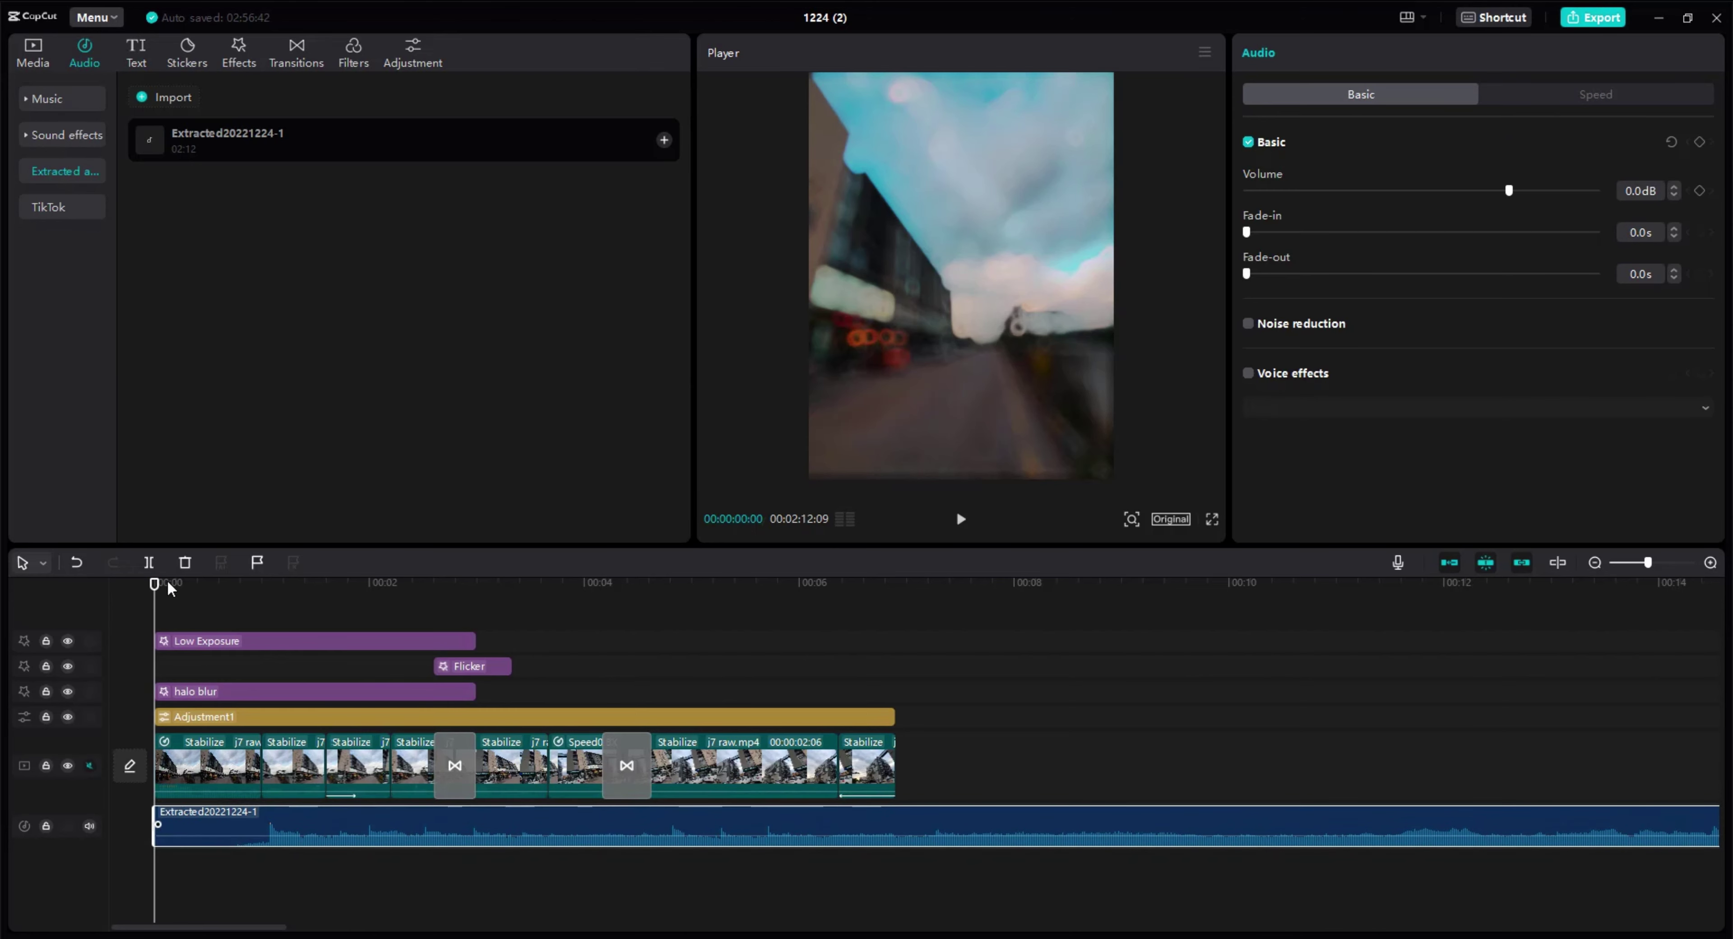
Split the extracted audio at 00:00:01:00, remove the part before the cut, and fit the remainder to the video from 00:00:00:00 to 00:00:06:27.
drag(154, 584, 262, 584)
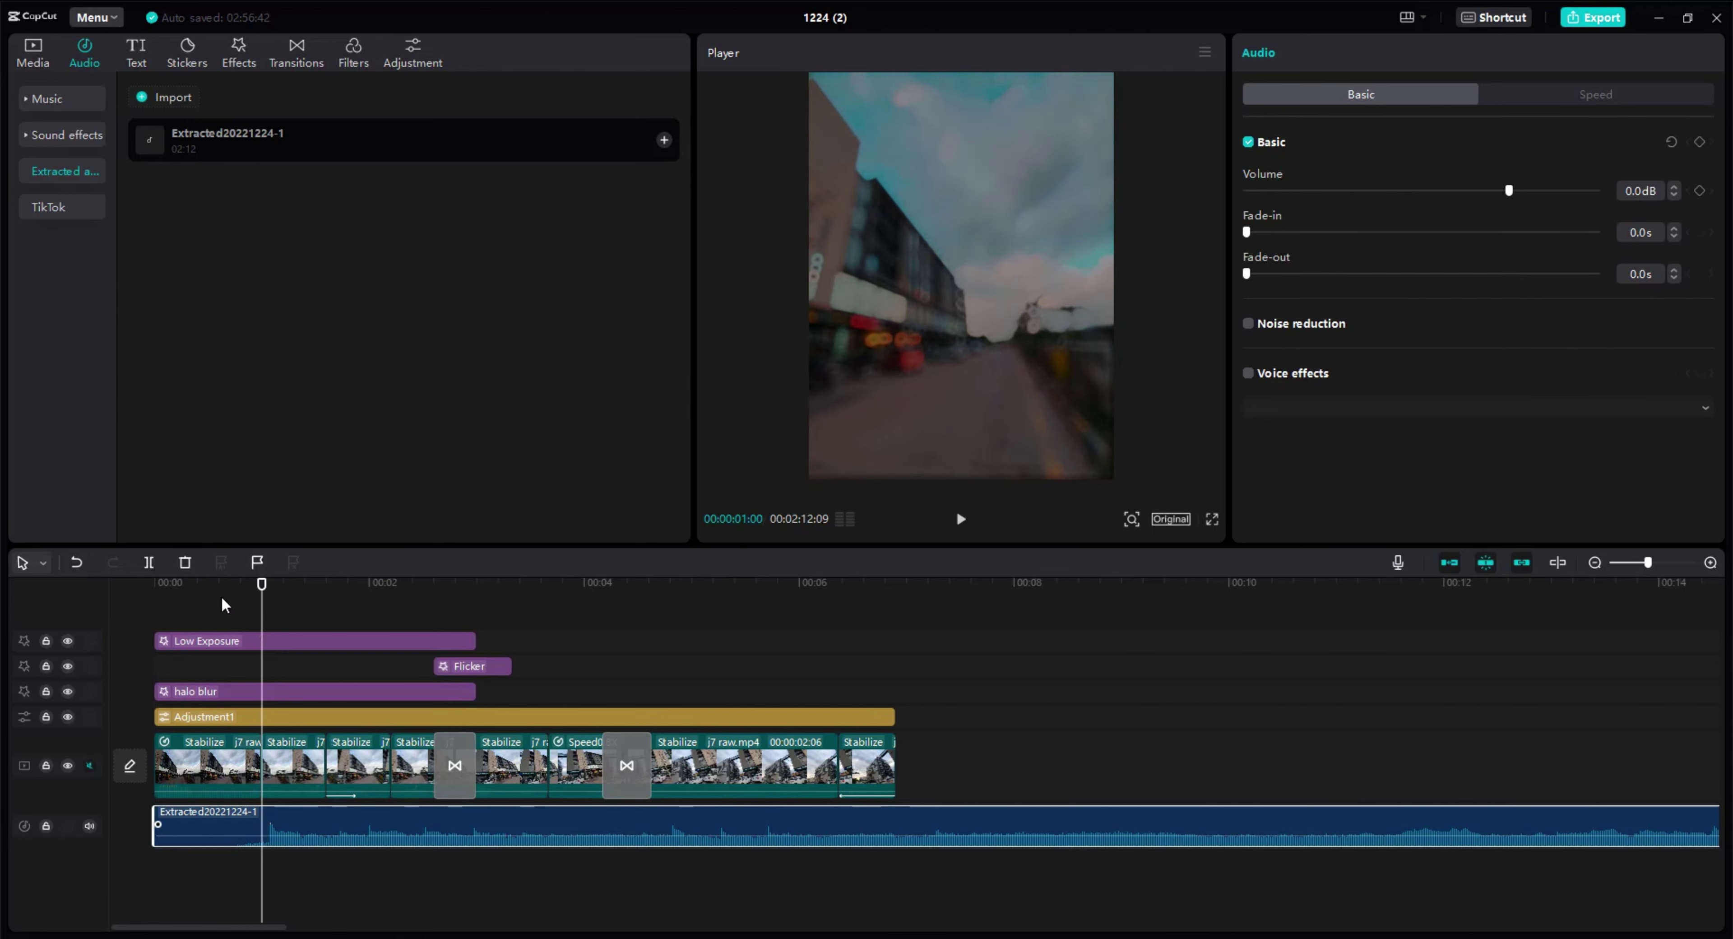
click(148, 563)
click(238, 830)
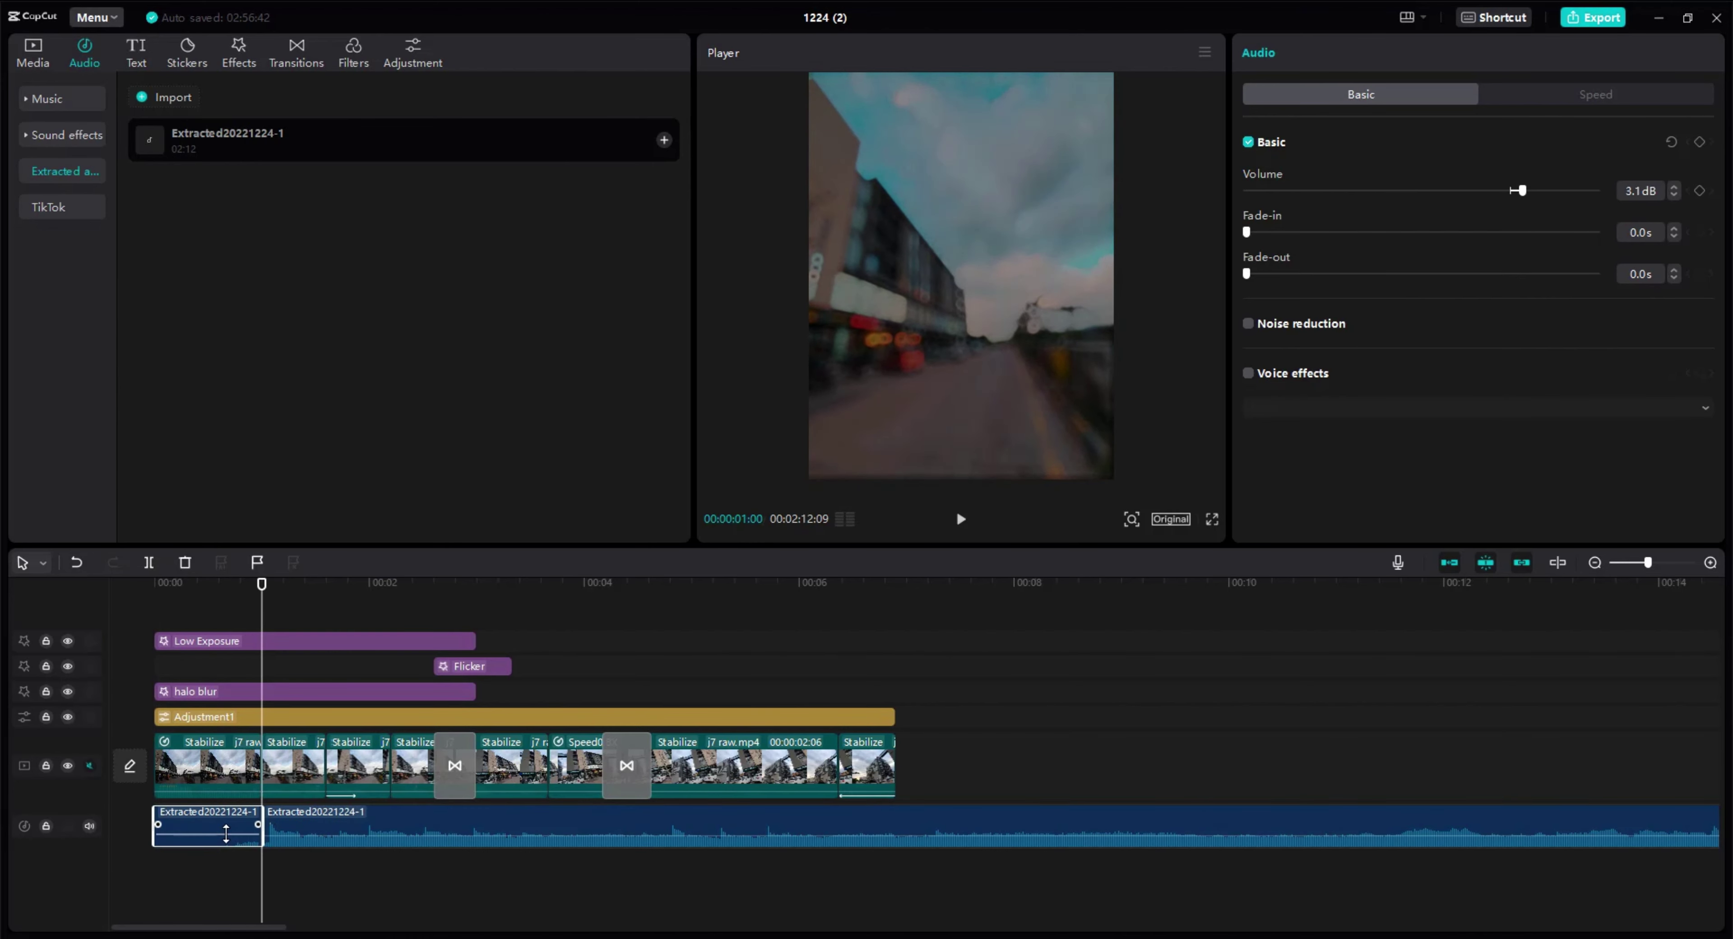
key(Delete)
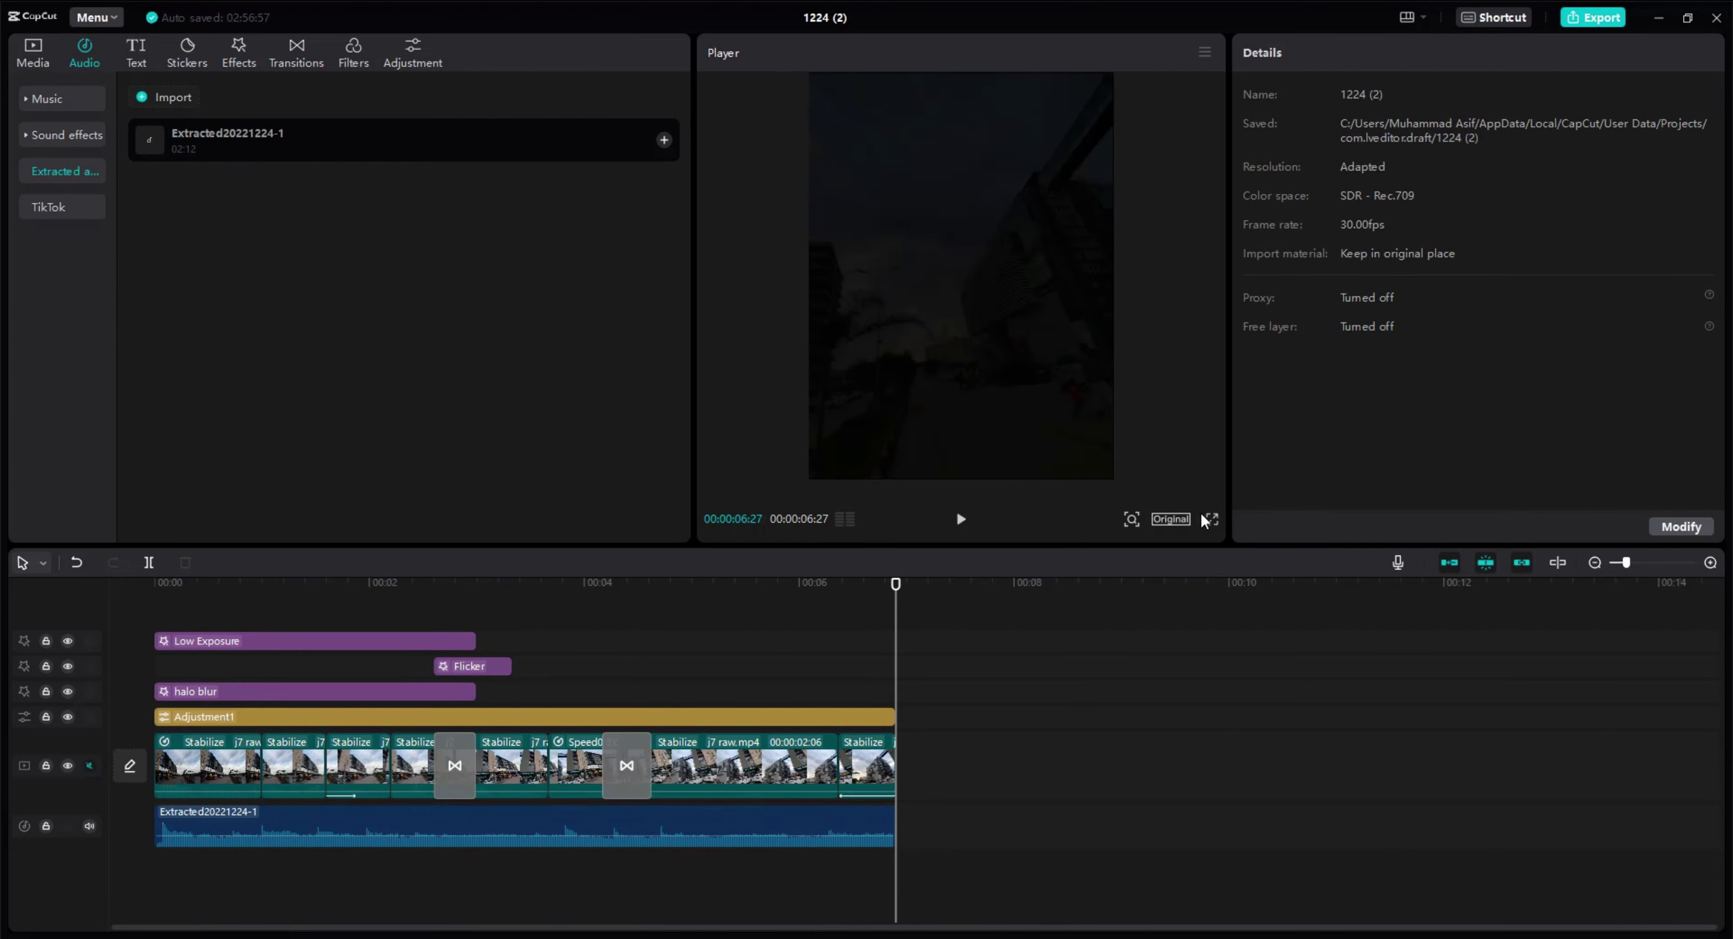
Preview the complete edit in full screen and return the playhead to the start of the timeline.
click(1209, 518)
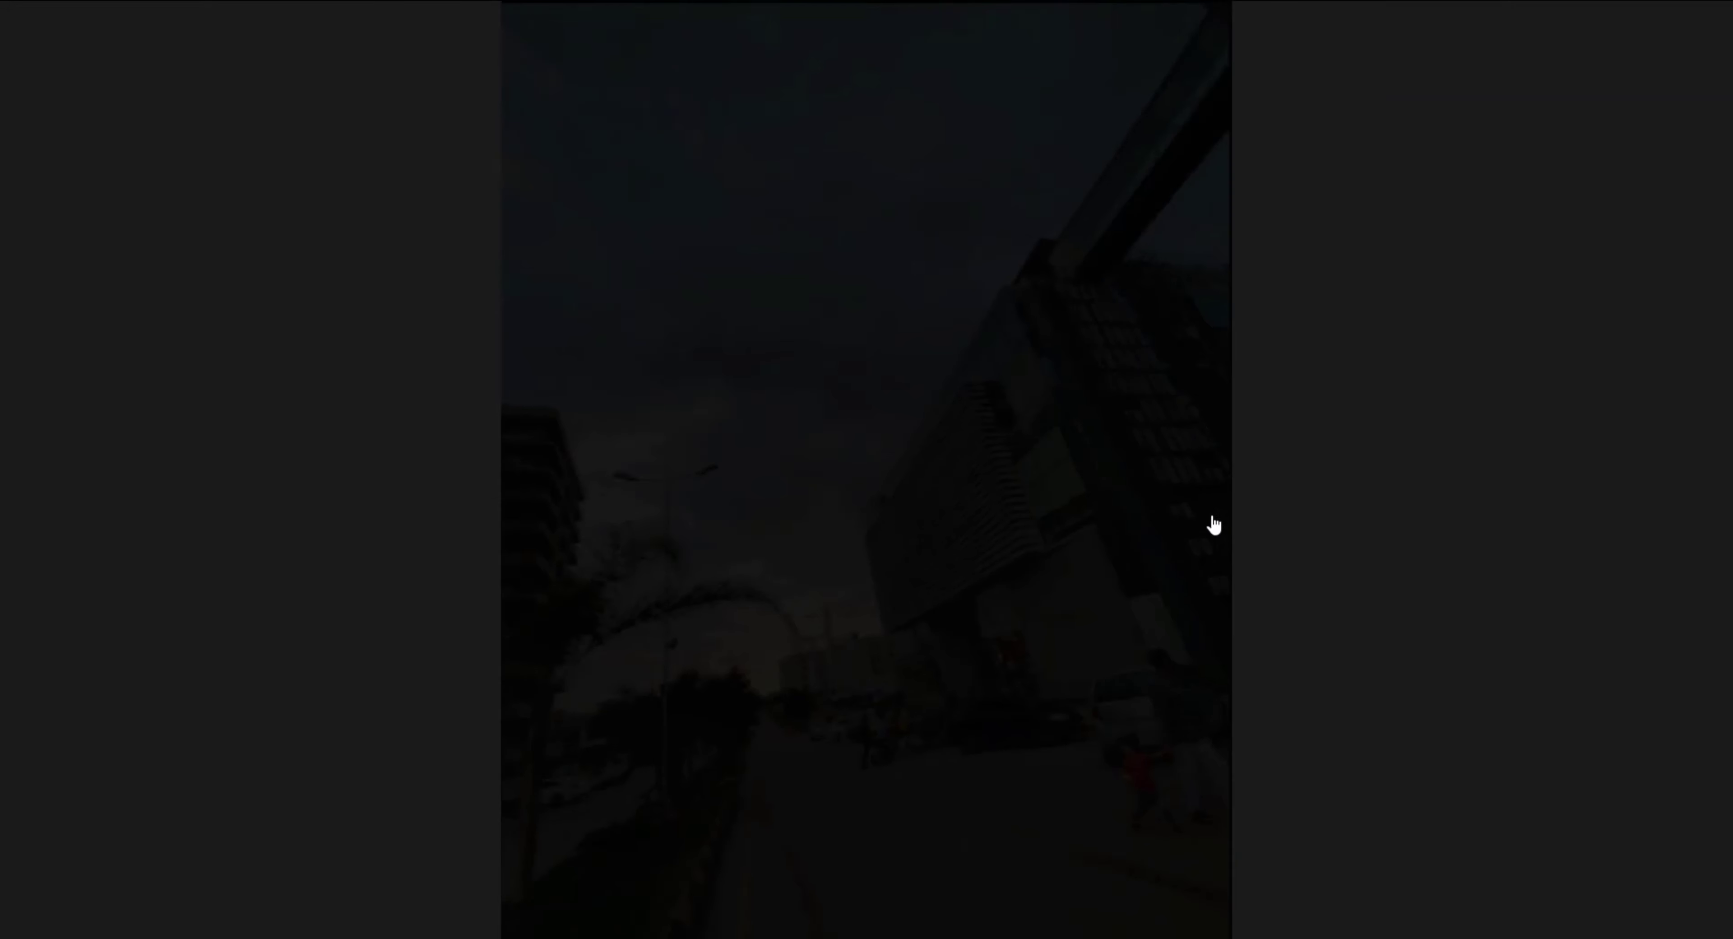
key(space)
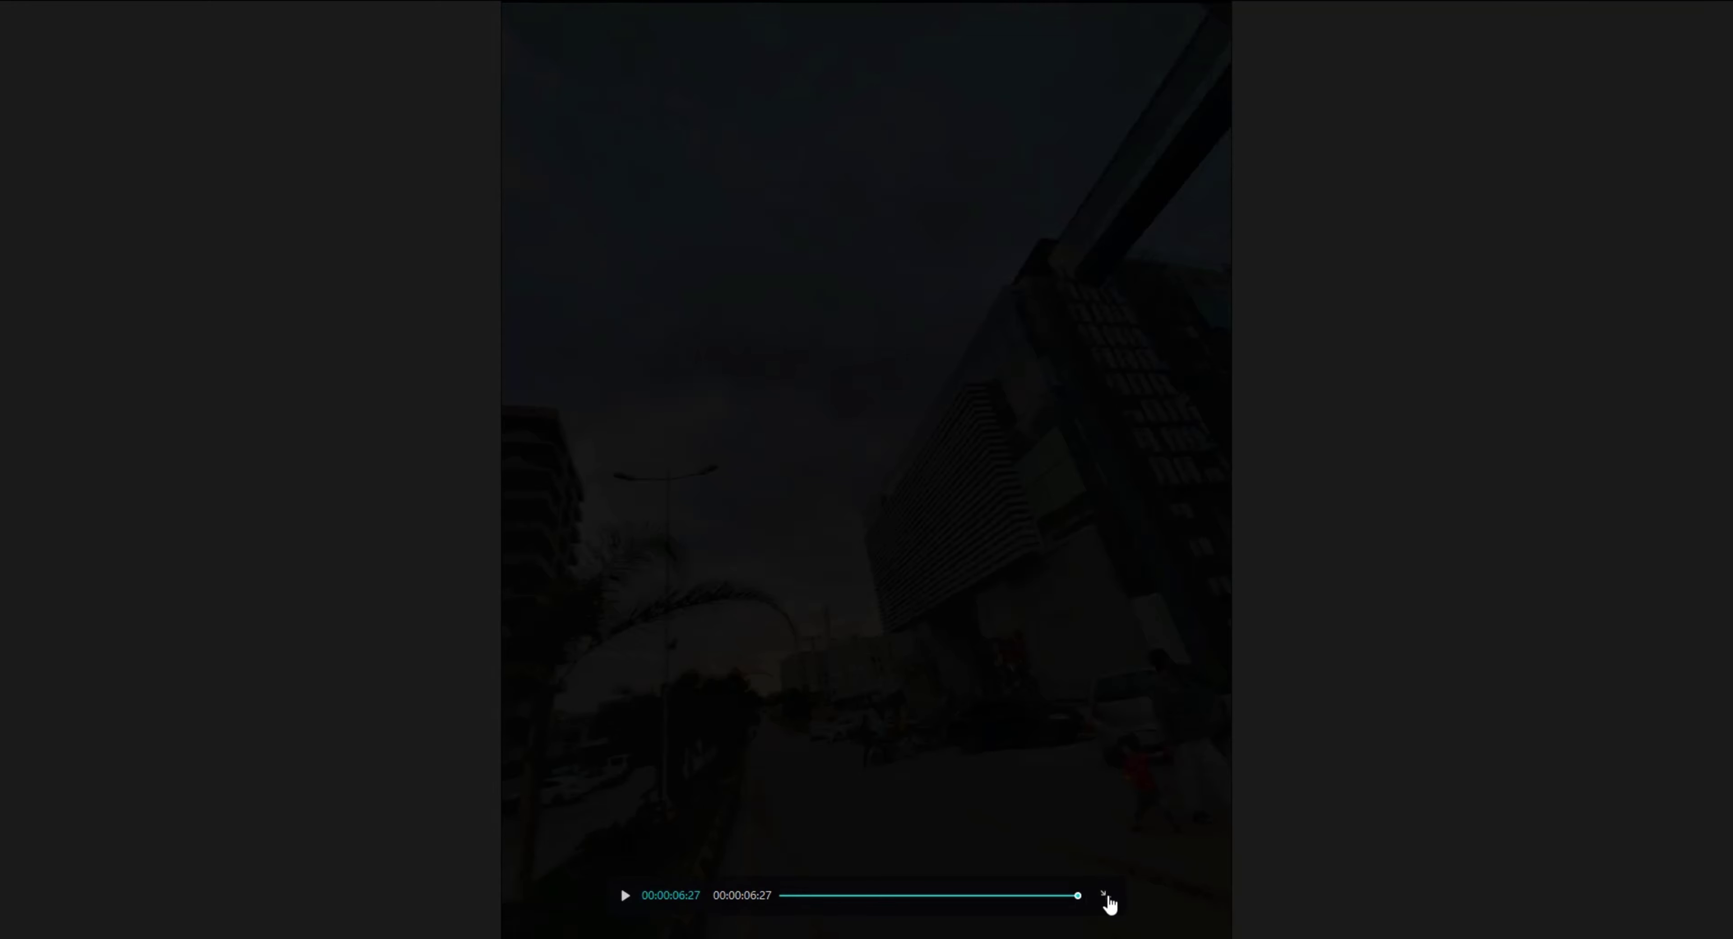
click(1105, 895)
drag(903, 592, 14, 576)
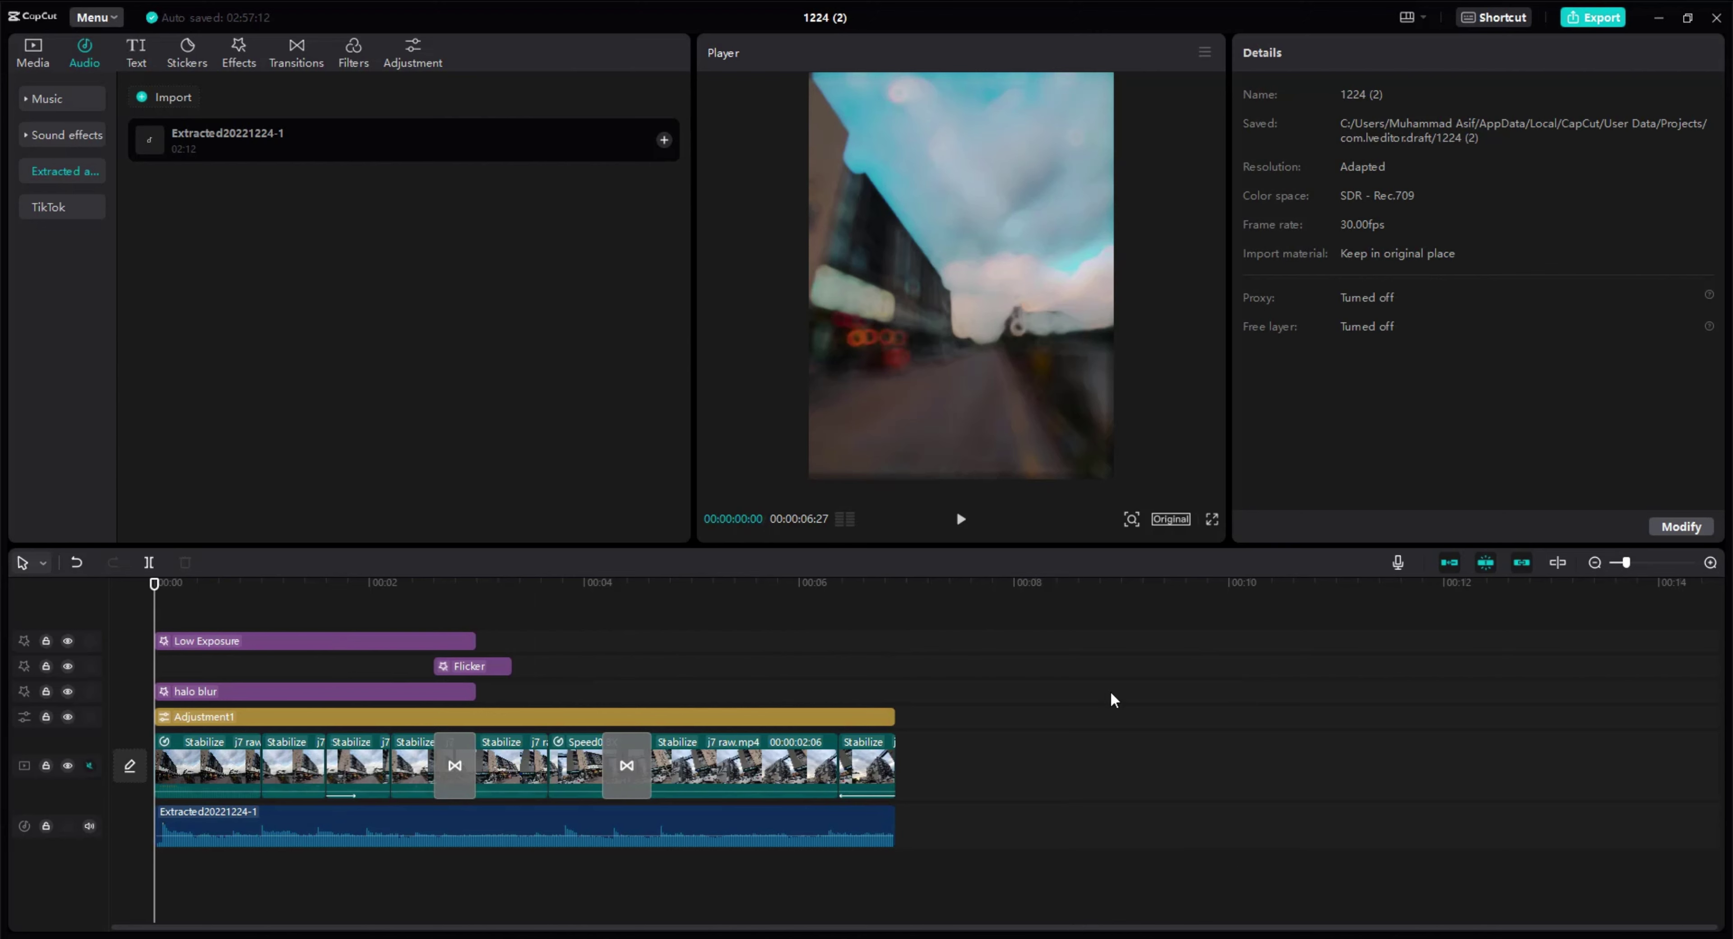
Open the export settings, title the video "demo editin)", and review the resolution options while keeping 1080P.
click(1589, 18)
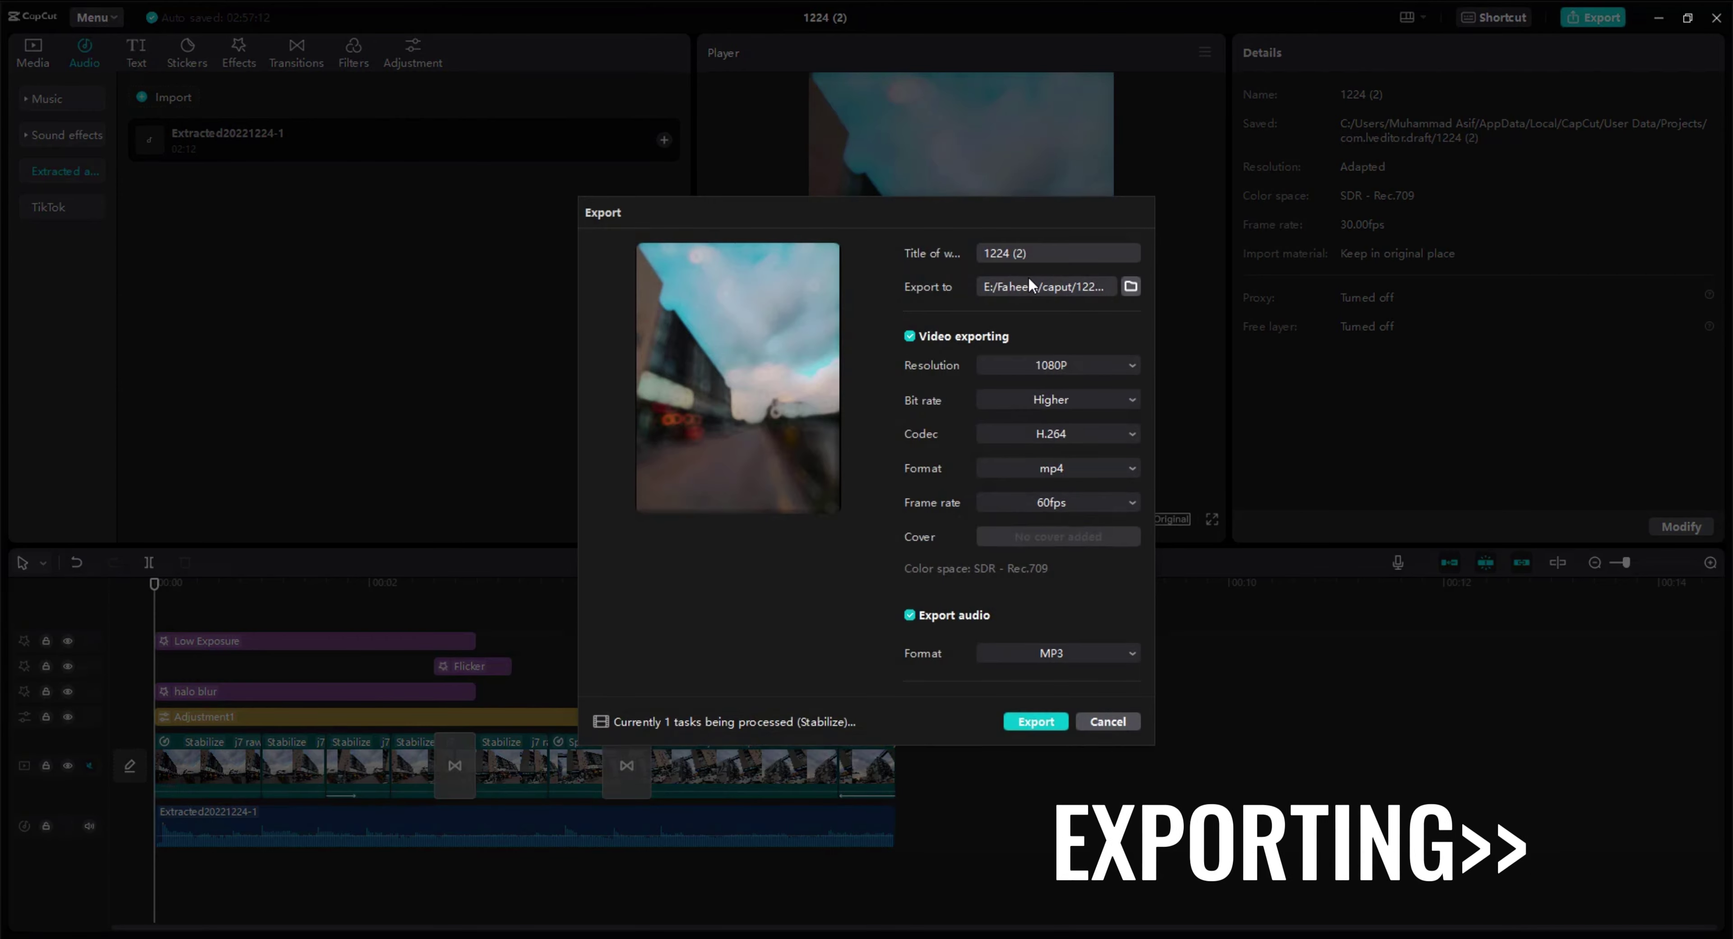
click(1023, 253)
key(shift+Home)
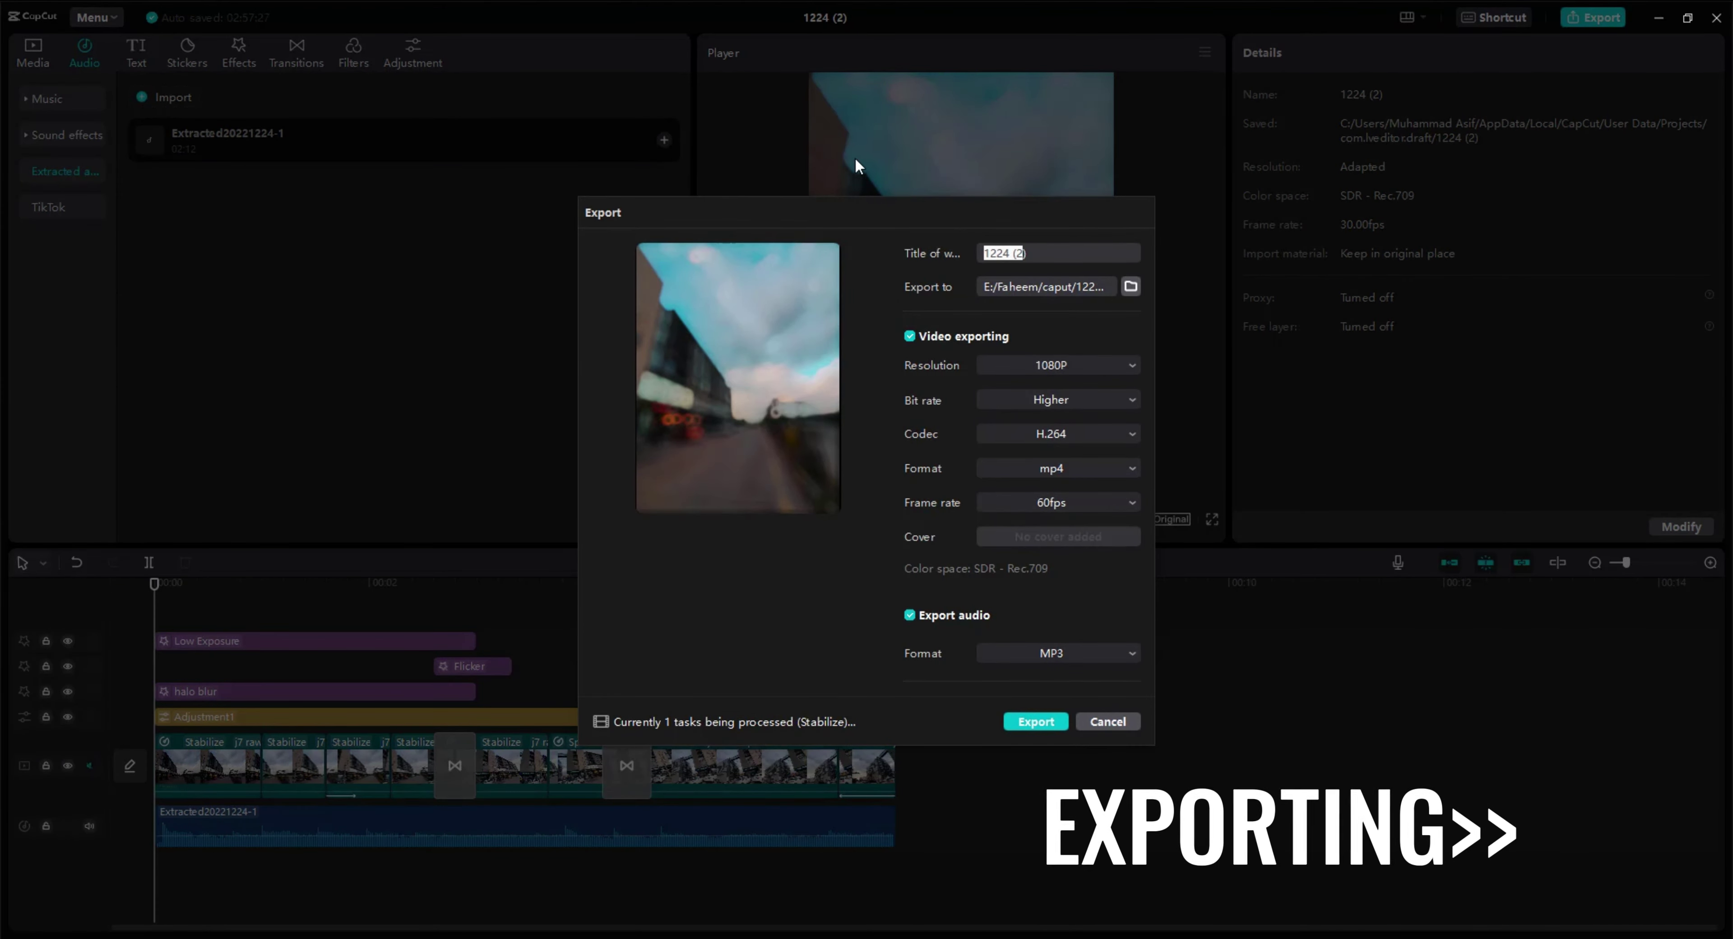
key(BackSpace)
text(demo )
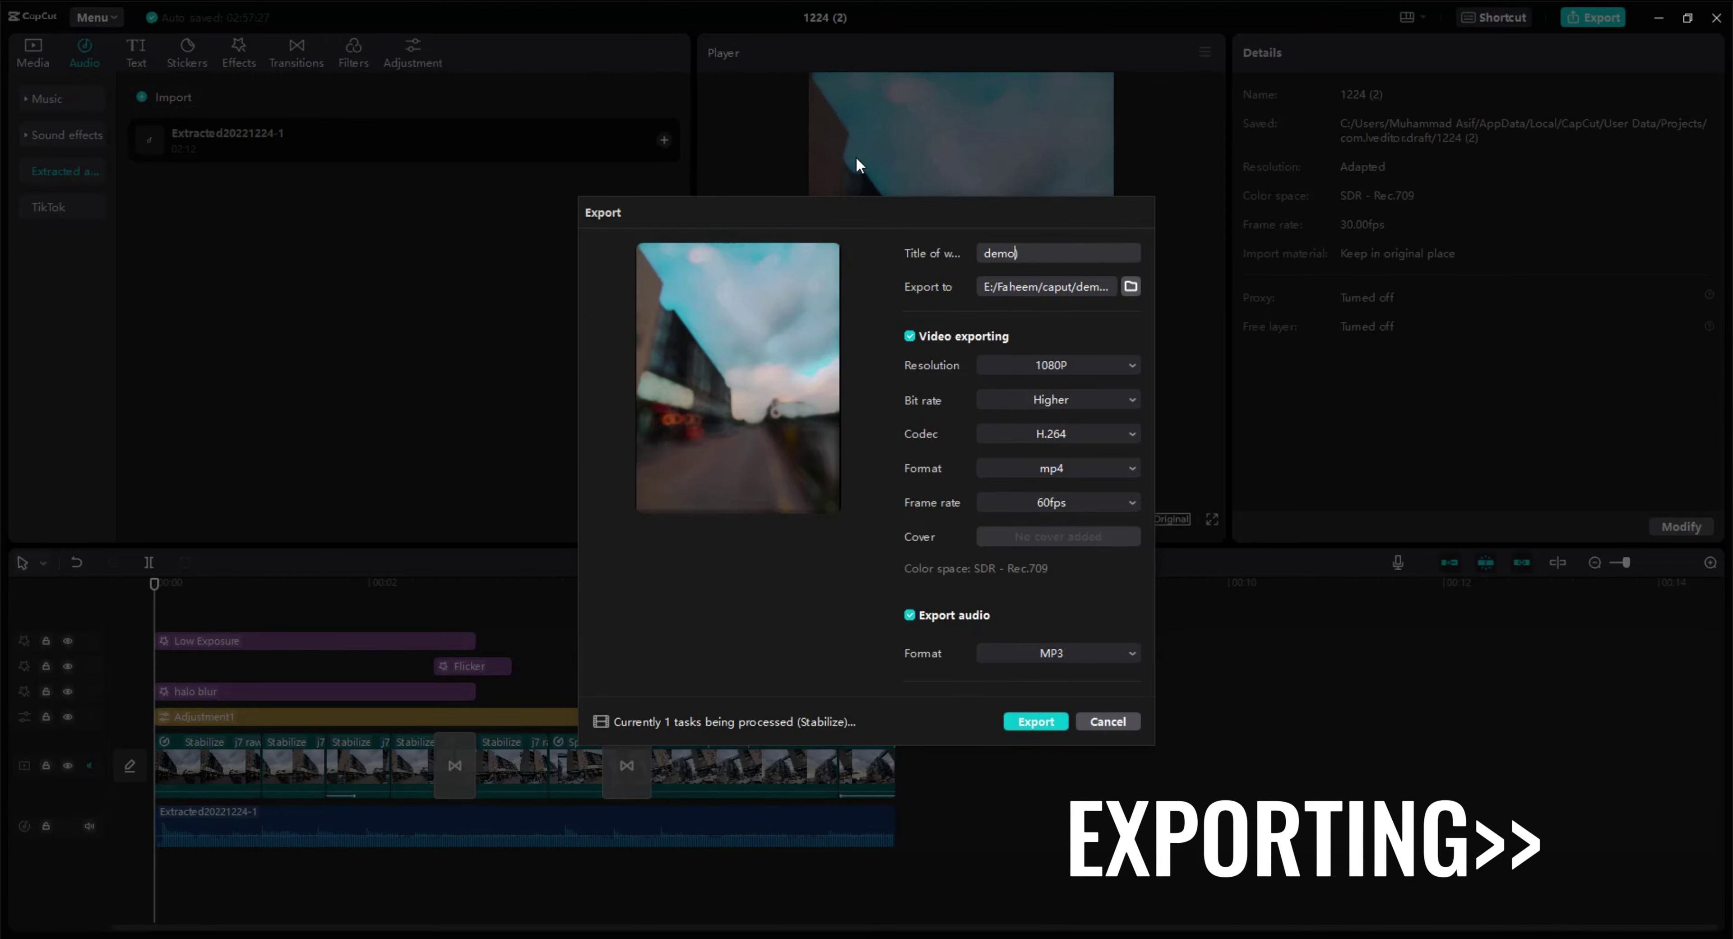
text(editin)
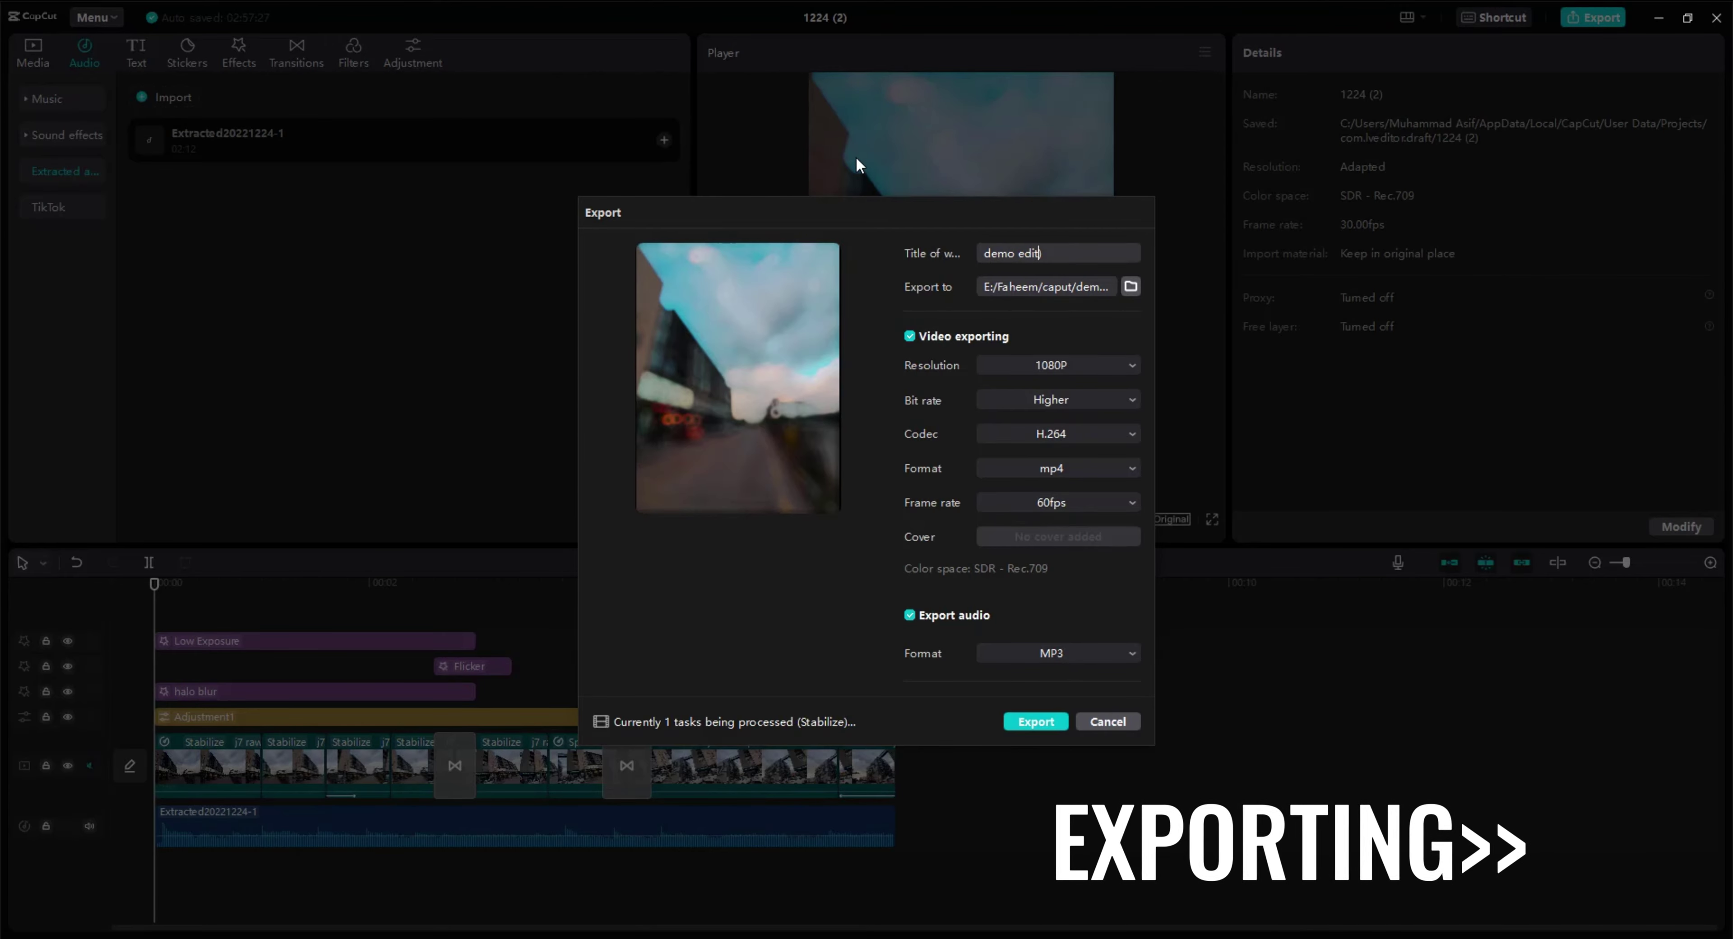
click(1079, 365)
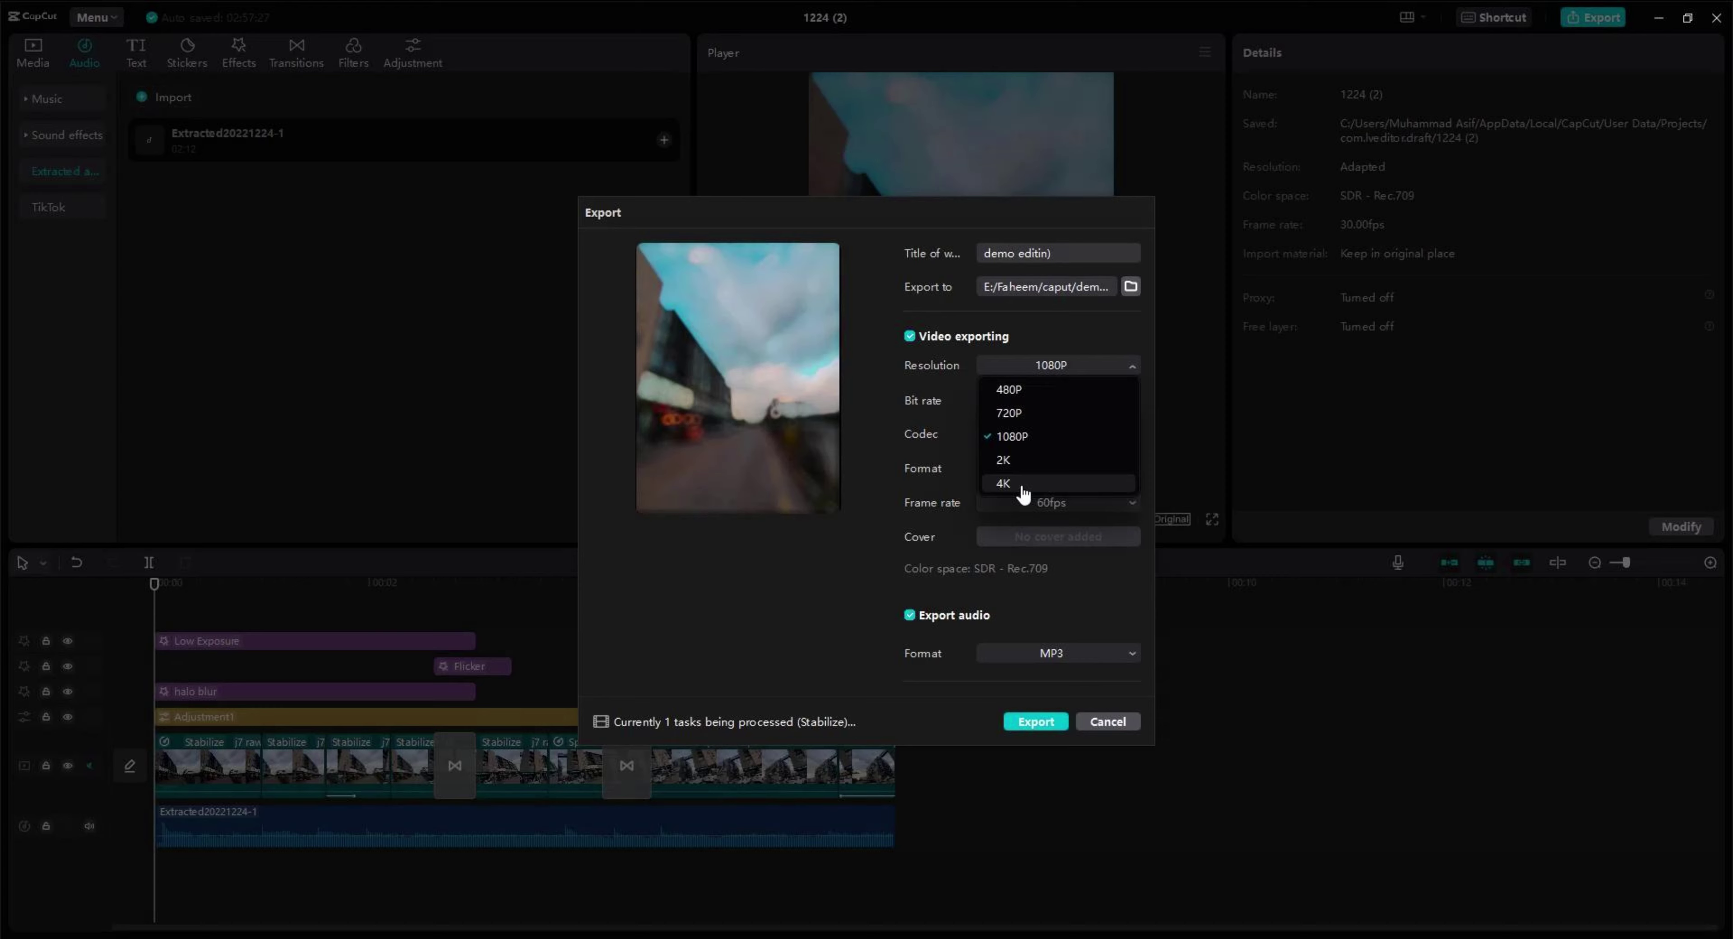
click(1061, 498)
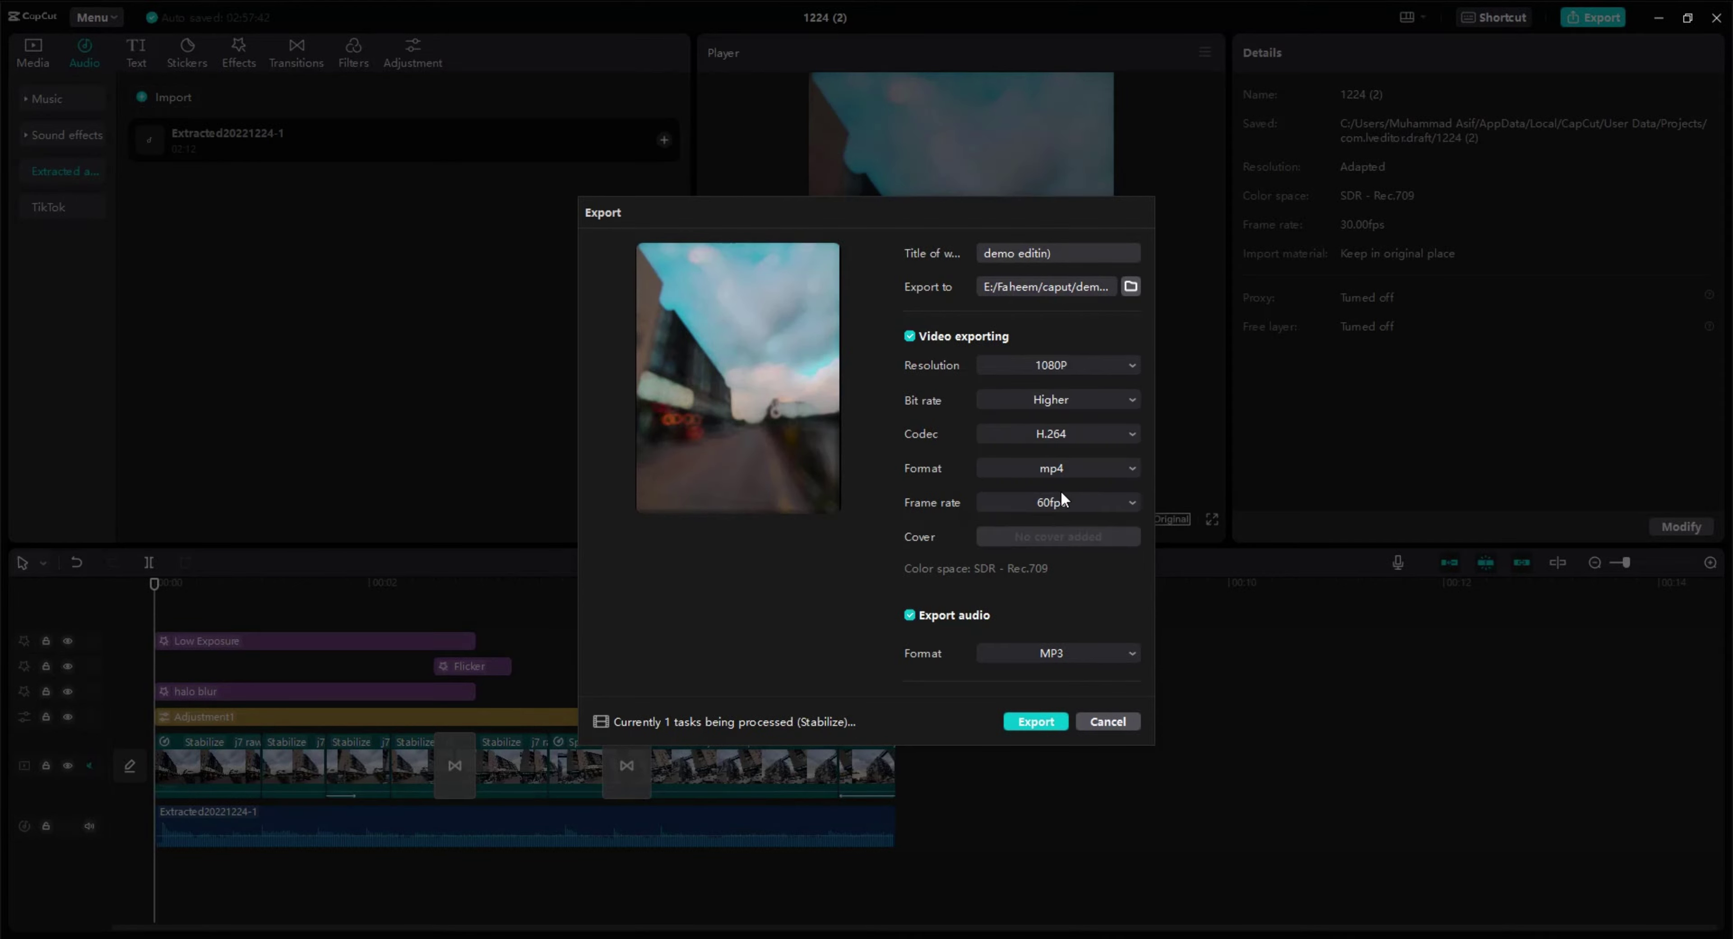